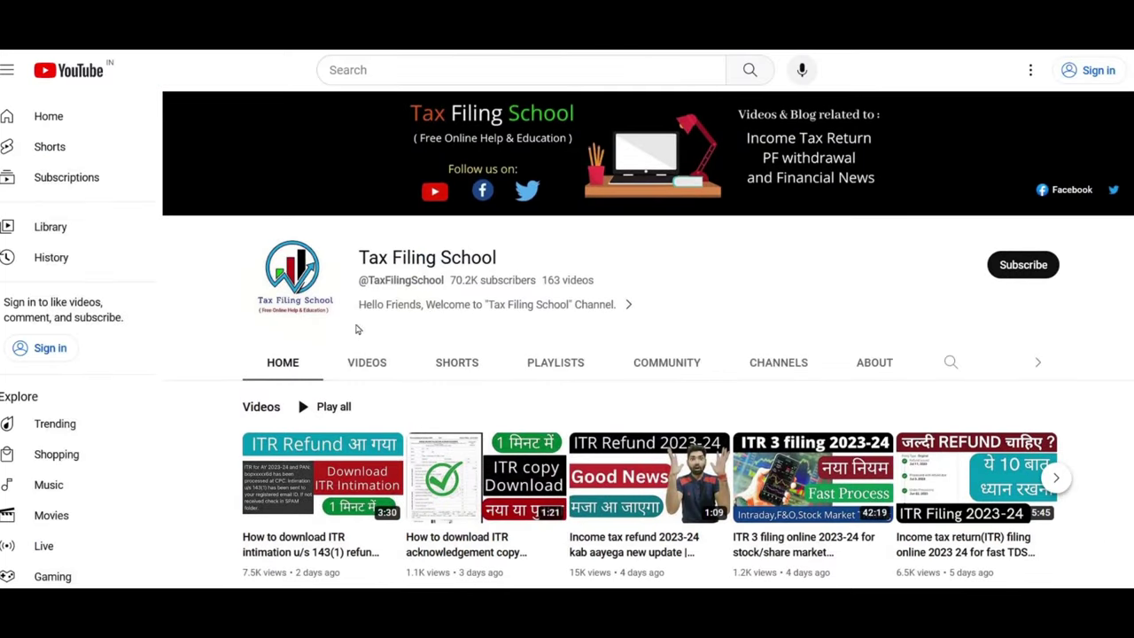
Scroll through the channel's list of videos
{"action": "left_click", "coordinate": [367, 363]}
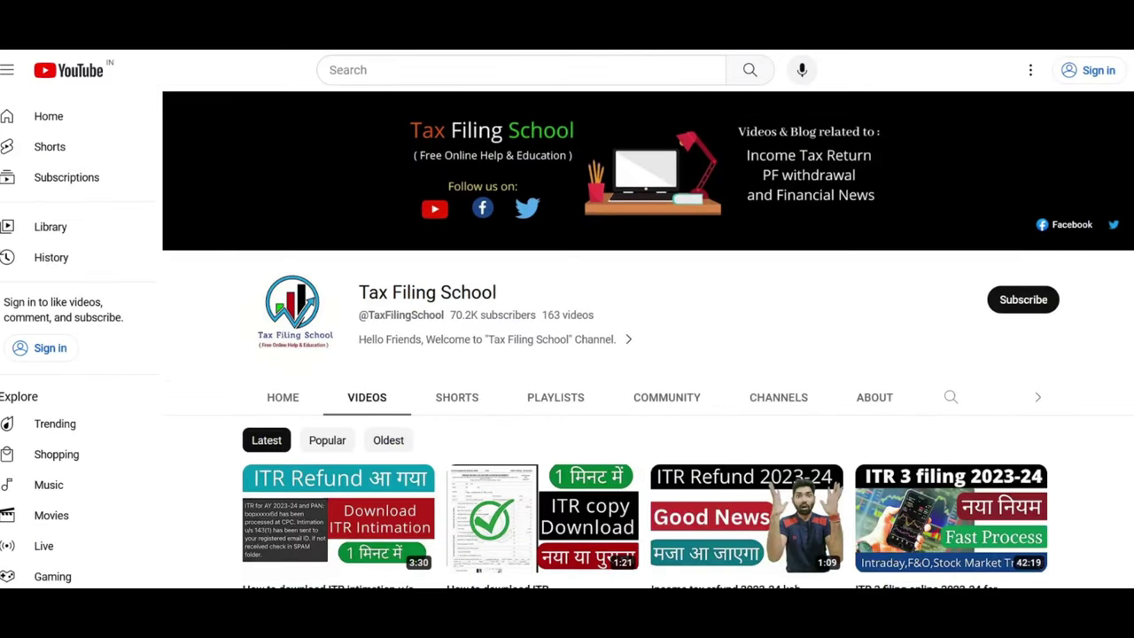
{"action": "scroll", "coordinate": [646, 345], "scroll_direction": "down", "scroll_amount": 1}
{"action": "scroll", "coordinate": [647, 345], "scroll_direction": "down", "scroll_amount": 3}
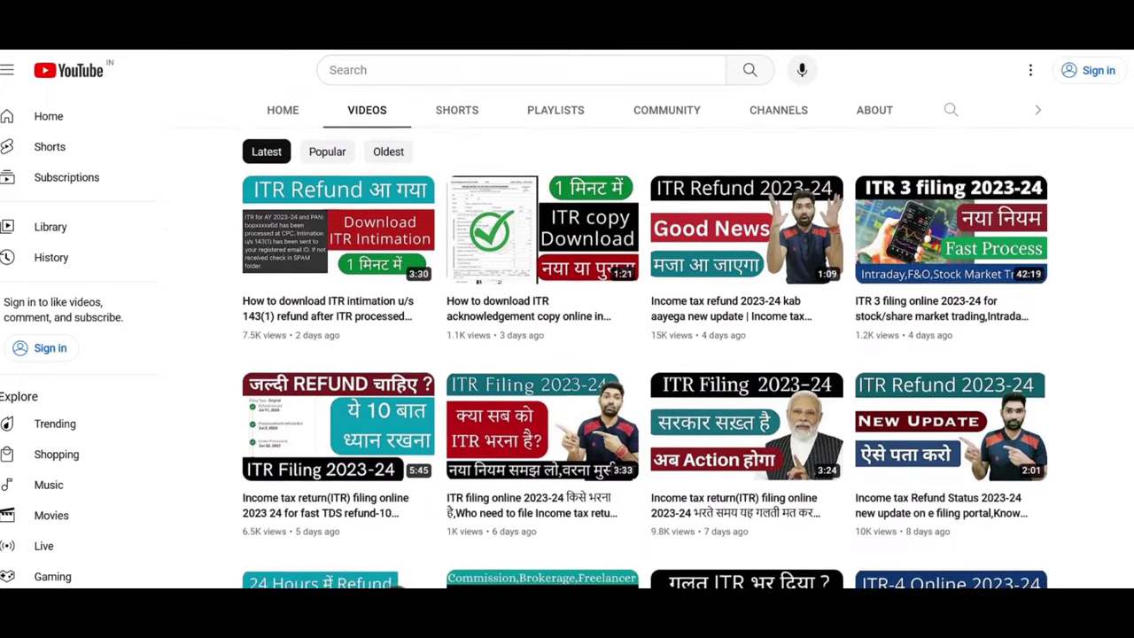
{"action": "scroll", "coordinate": [646, 346], "scroll_direction": "down", "scroll_amount": 1}
{"action": "scroll", "coordinate": [647, 346], "scroll_direction": "down", "scroll_amount": 2}
{"action": "scroll", "coordinate": [647, 345], "scroll_direction": "down", "scroll_amount": 2}
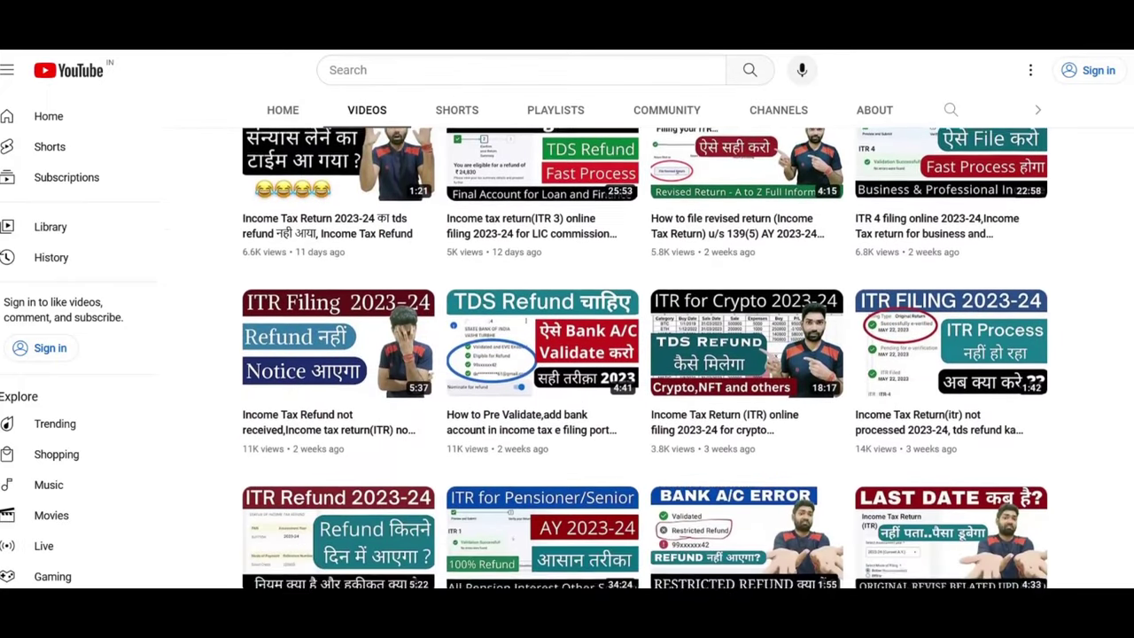
{"action": "scroll", "coordinate": [647, 346], "scroll_direction": "down", "scroll_amount": 2}
{"action": "scroll", "coordinate": [646, 345], "scroll_direction": "down", "scroll_amount": 1}
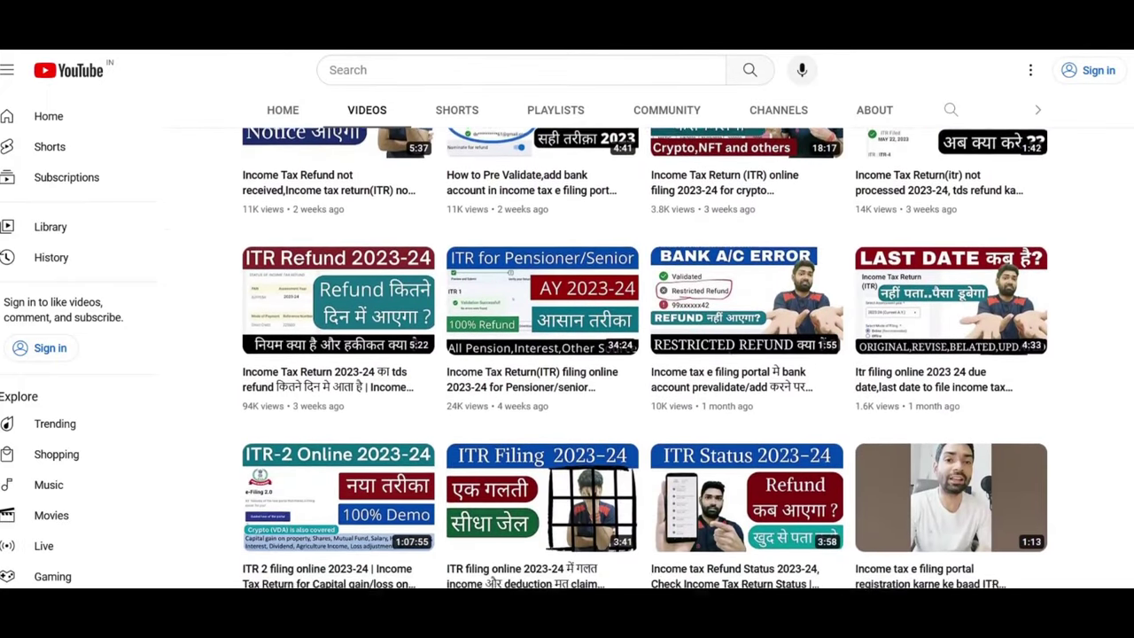
{"action": "scroll", "coordinate": [647, 346], "scroll_direction": "down", "scroll_amount": 1}
{"action": "scroll", "coordinate": [647, 346], "scroll_direction": "down", "scroll_amount": 1}
{"action": "scroll", "coordinate": [647, 345], "scroll_direction": "down", "scroll_amount": 1}
{"action": "scroll", "coordinate": [646, 346], "scroll_direction": "down", "scroll_amount": 1}
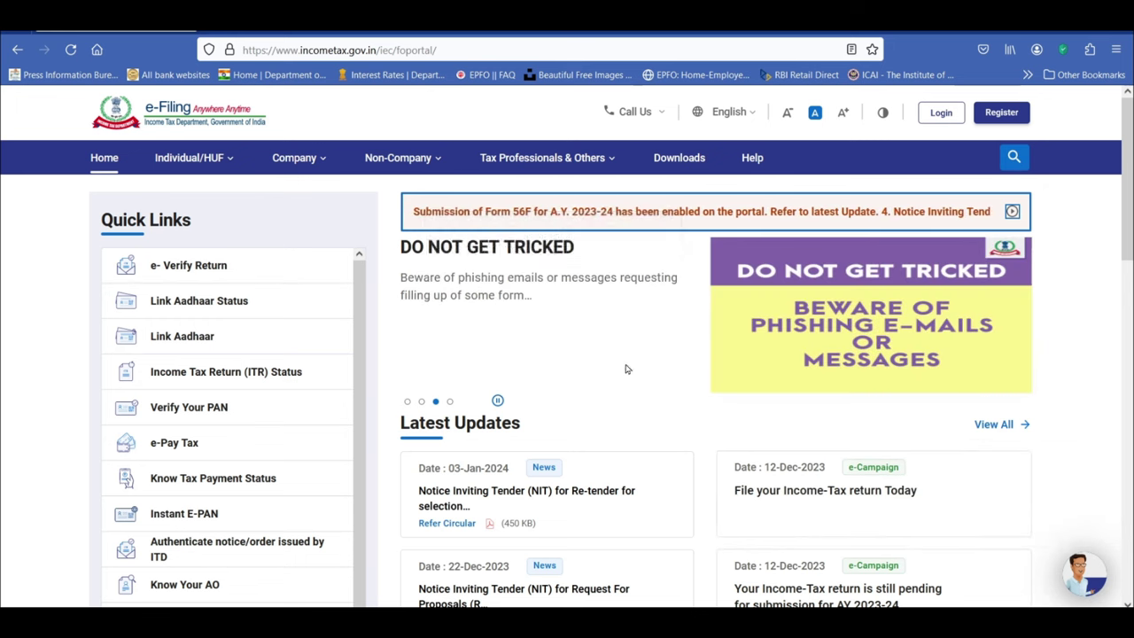
From the portal's Downloads page, download the Excel-based ITR 1 utility for AY 2023-24
{"action": "left_click", "coordinate": [689, 165]}
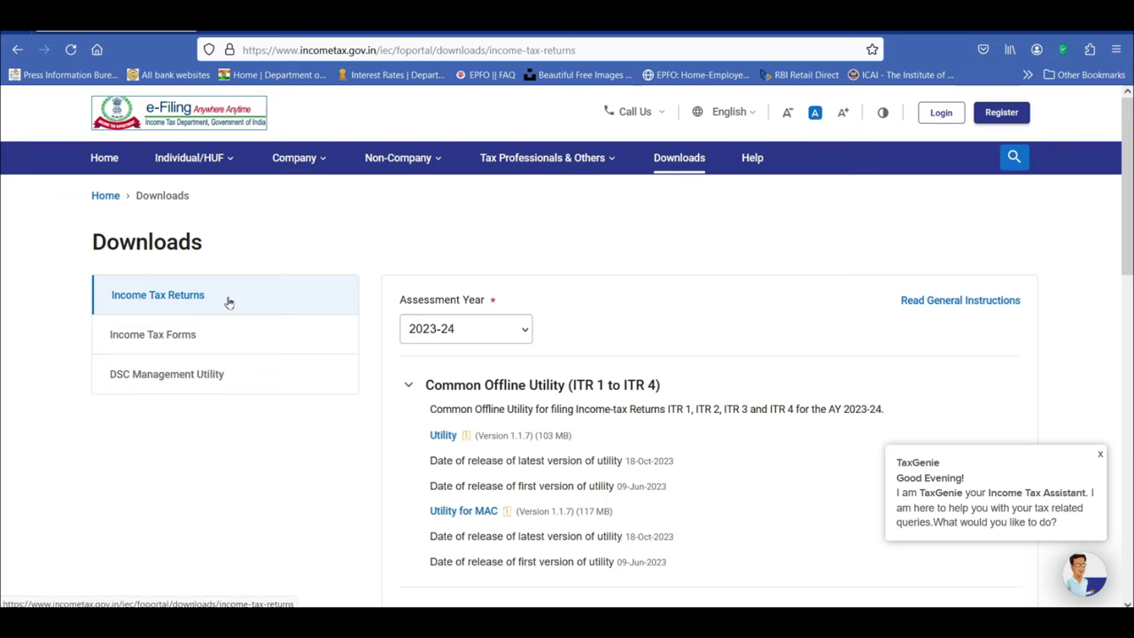
{"action": "left_click", "coordinate": [501, 333]}
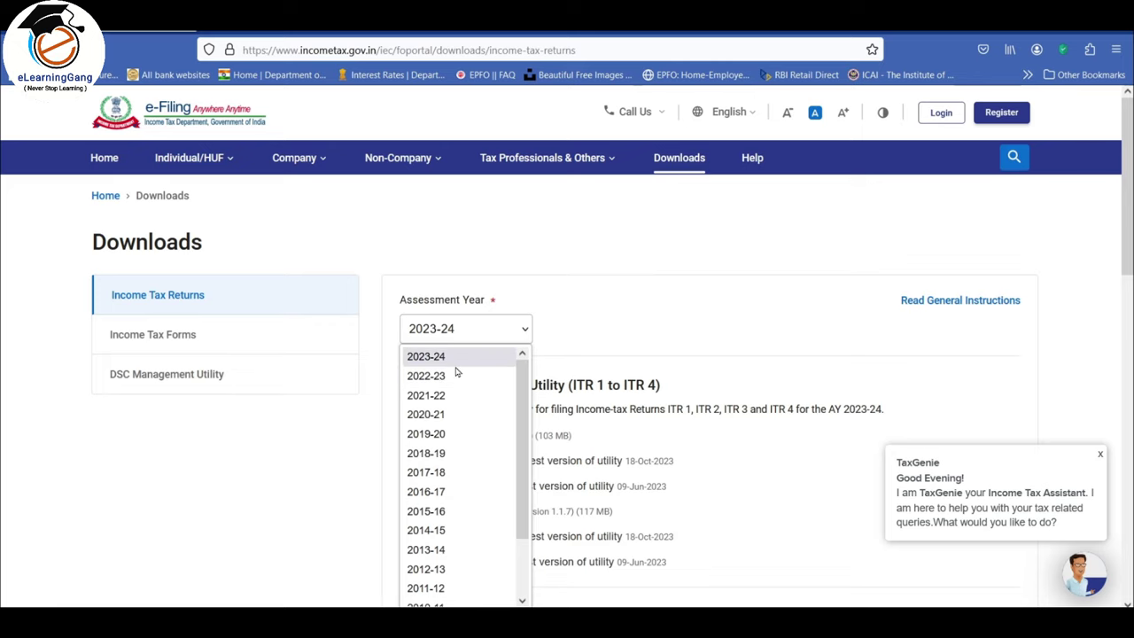
{"action": "left_click", "coordinate": [440, 357]}
{"action": "scroll", "coordinate": [739, 325], "scroll_direction": "down", "scroll_amount": 4}
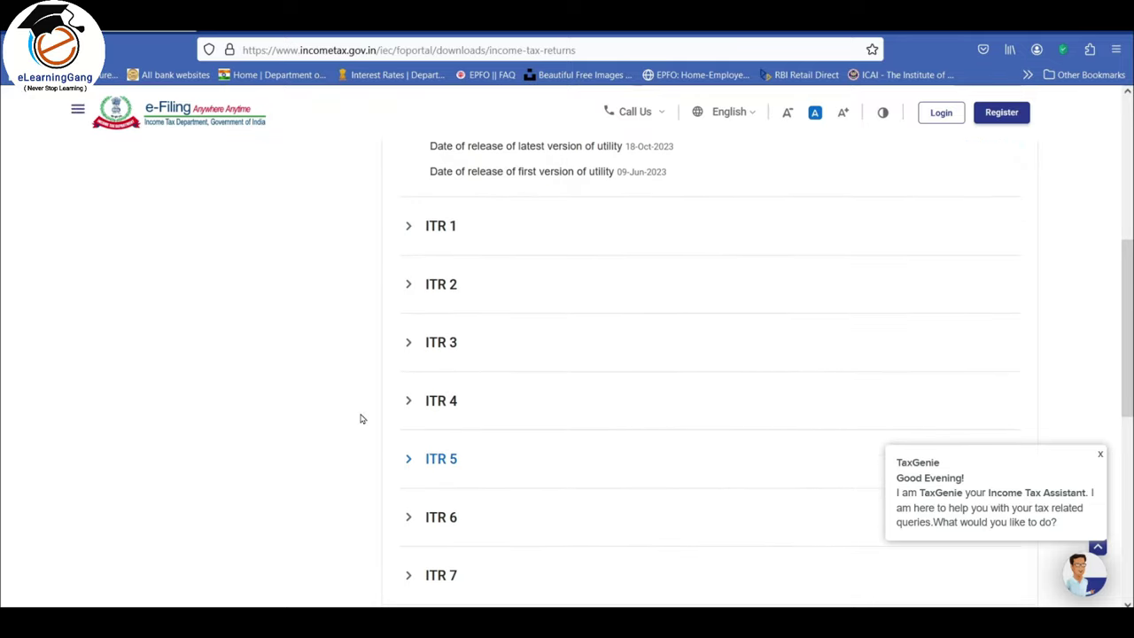
{"action": "left_click", "coordinate": [447, 232]}
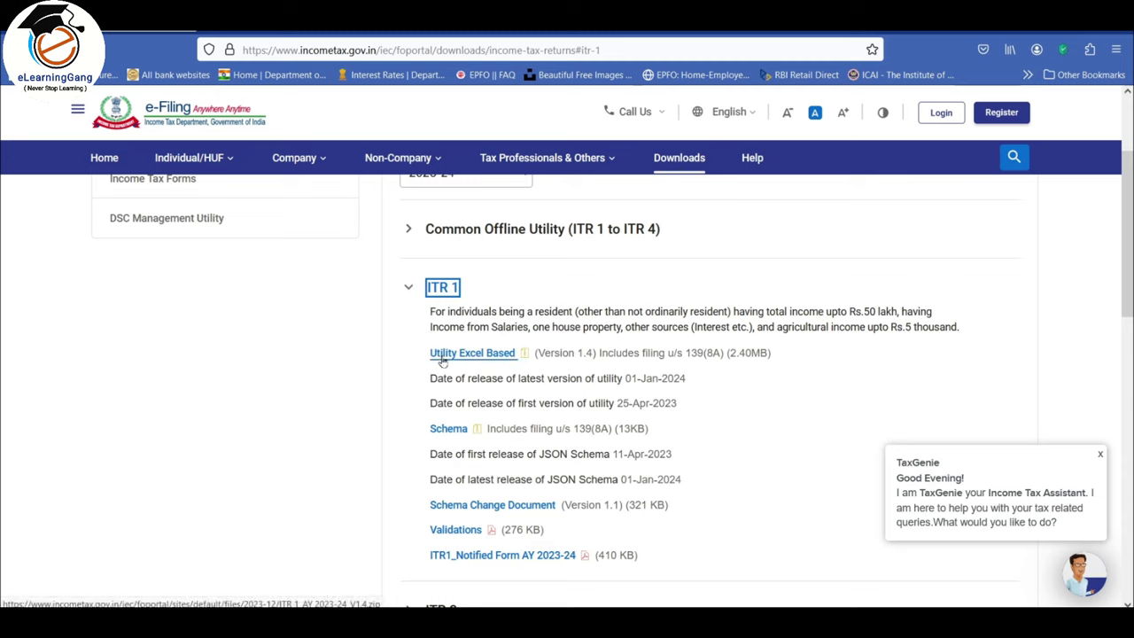
{"action": "left_click", "coordinate": [482, 355]}
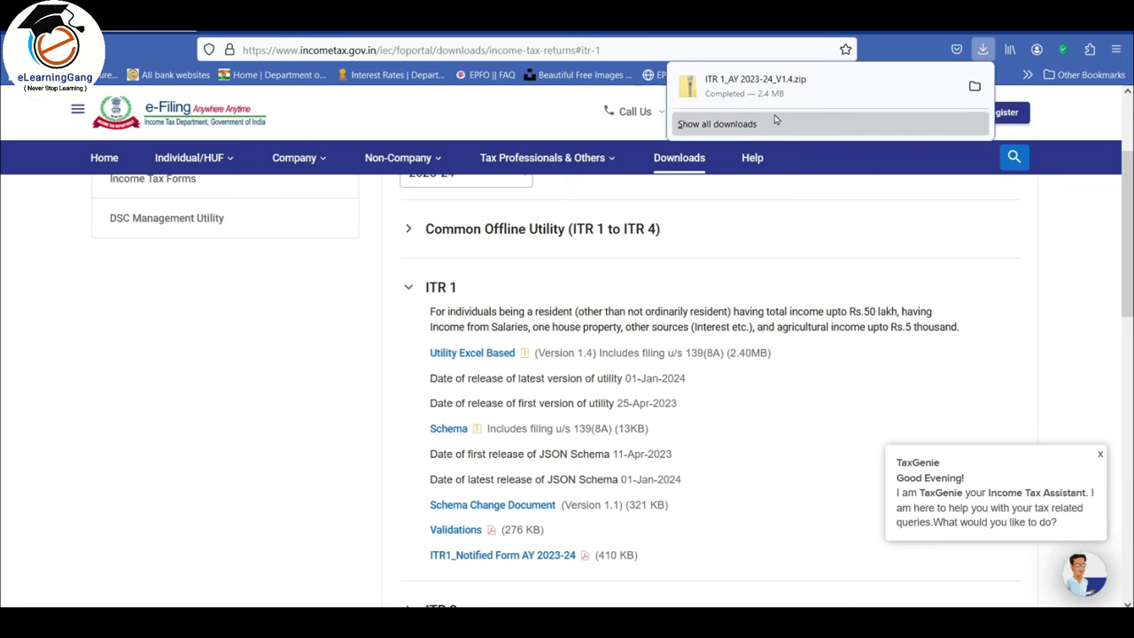
Dismiss the Firefox downloads panel with Escape
{"action": "key", "text": "Escape"}
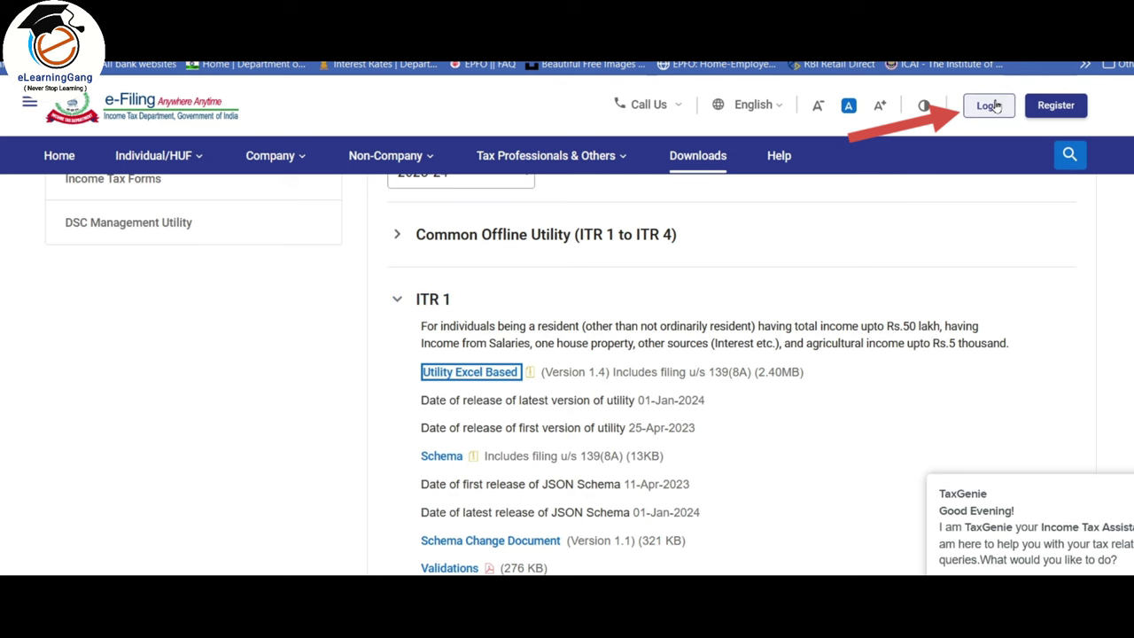
Log in to the e-Filing portal and bring up the e-File Income Tax Returns options
{"action": "left_click", "coordinate": [988, 108]}
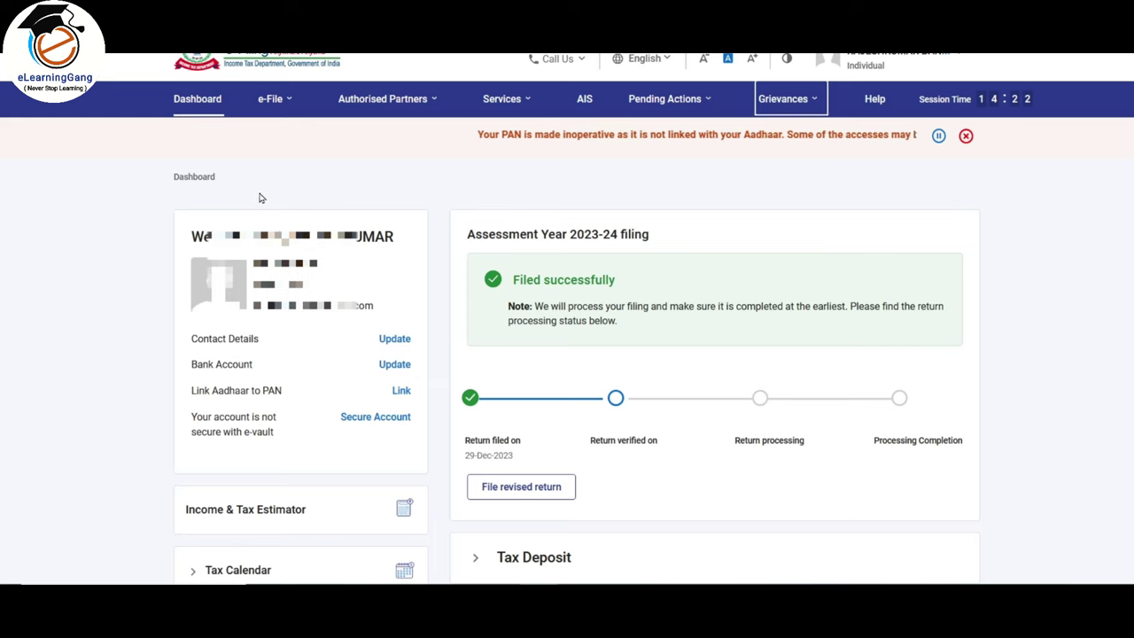
{"action": "left_click", "coordinate": [270, 98]}
{"action": "mouse_move", "coordinate": [301, 134]}
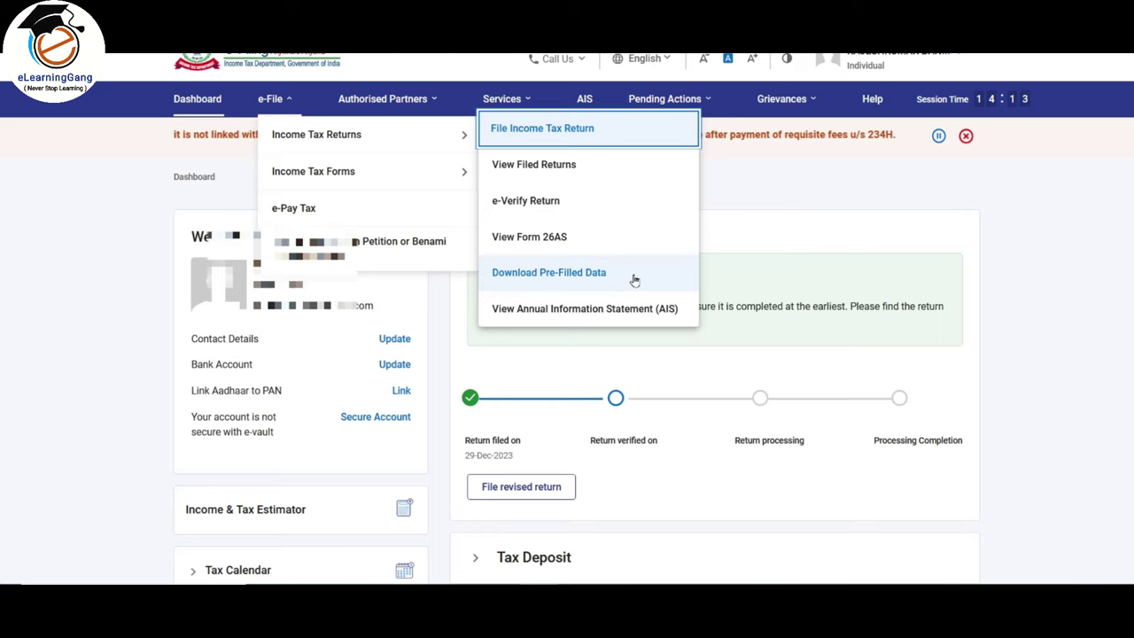
Download the pre-filled data for assessment year 2023-24 (Current A.Y.)
{"action": "left_click", "coordinate": [623, 277]}
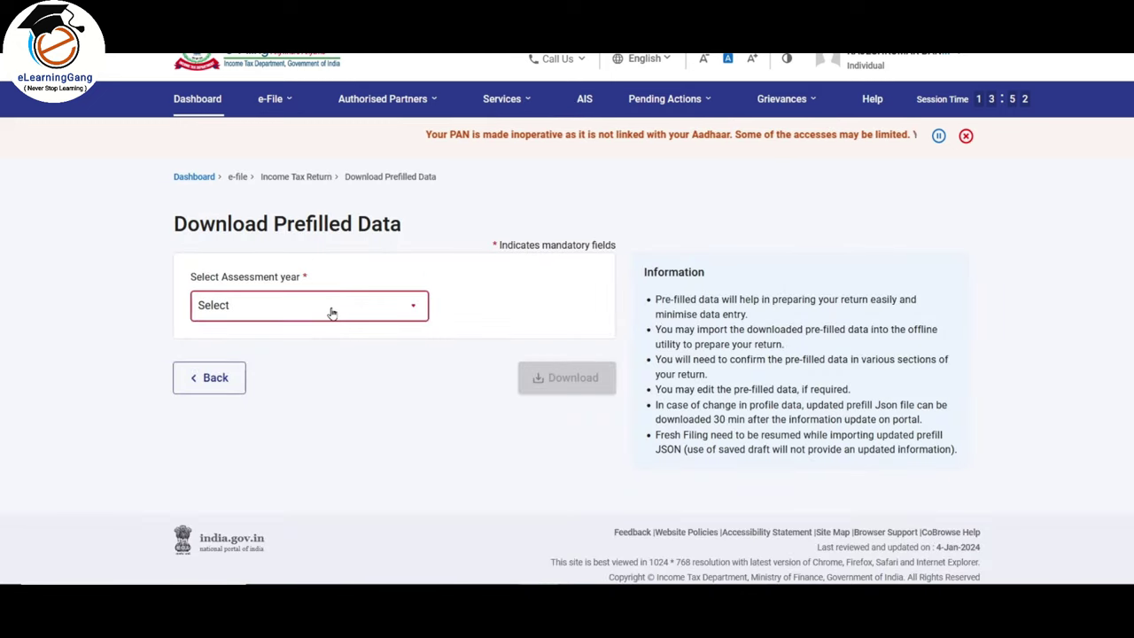
{"action": "left_click", "coordinate": [331, 312]}
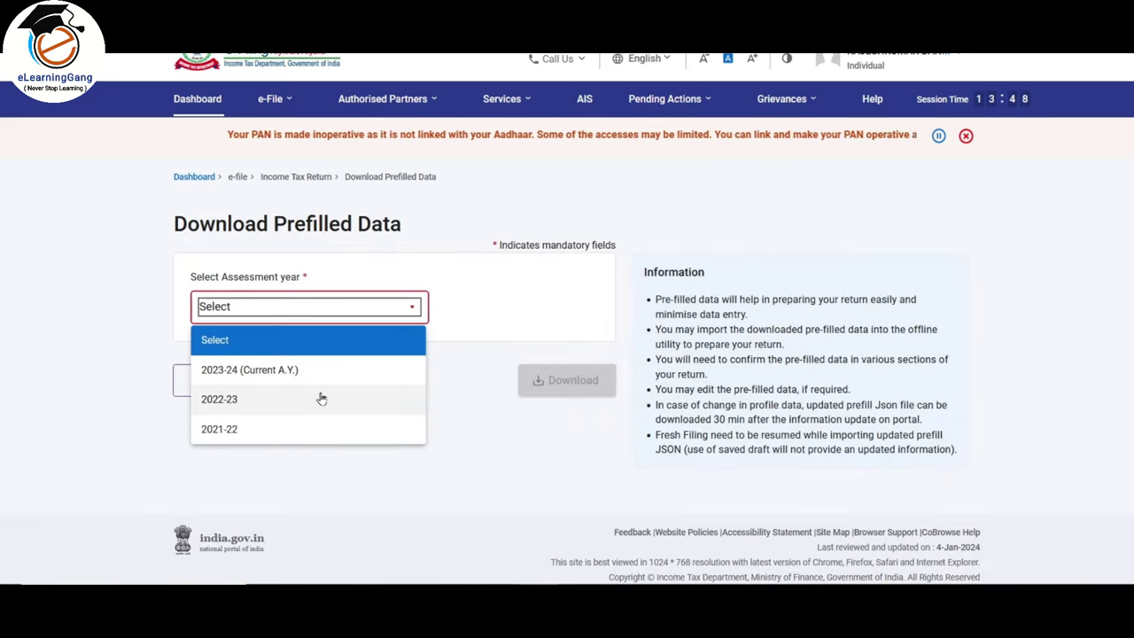
{"action": "left_click", "coordinate": [293, 370]}
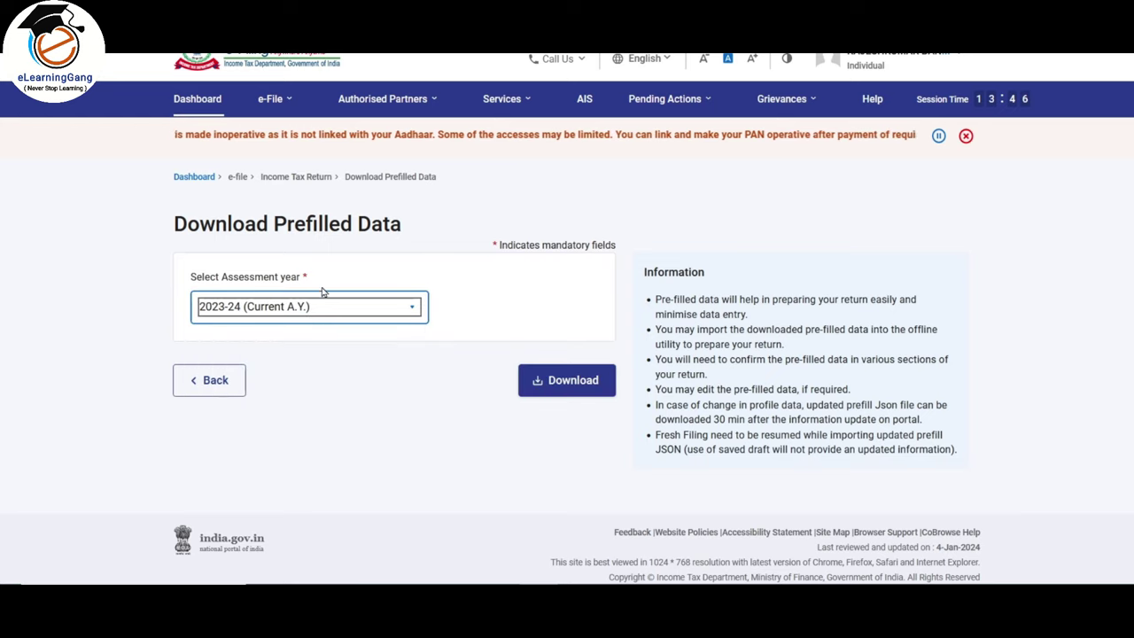
{"action": "left_click", "coordinate": [572, 387]}
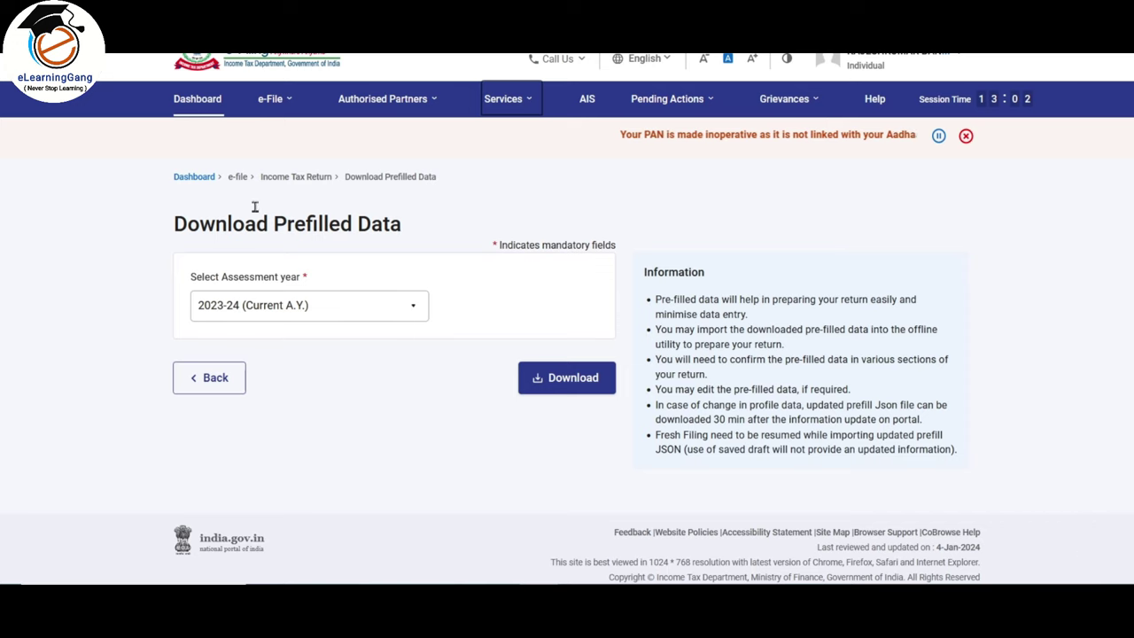
Look through the e-File menu and the account profile options
{"action": "left_click", "coordinate": [268, 97]}
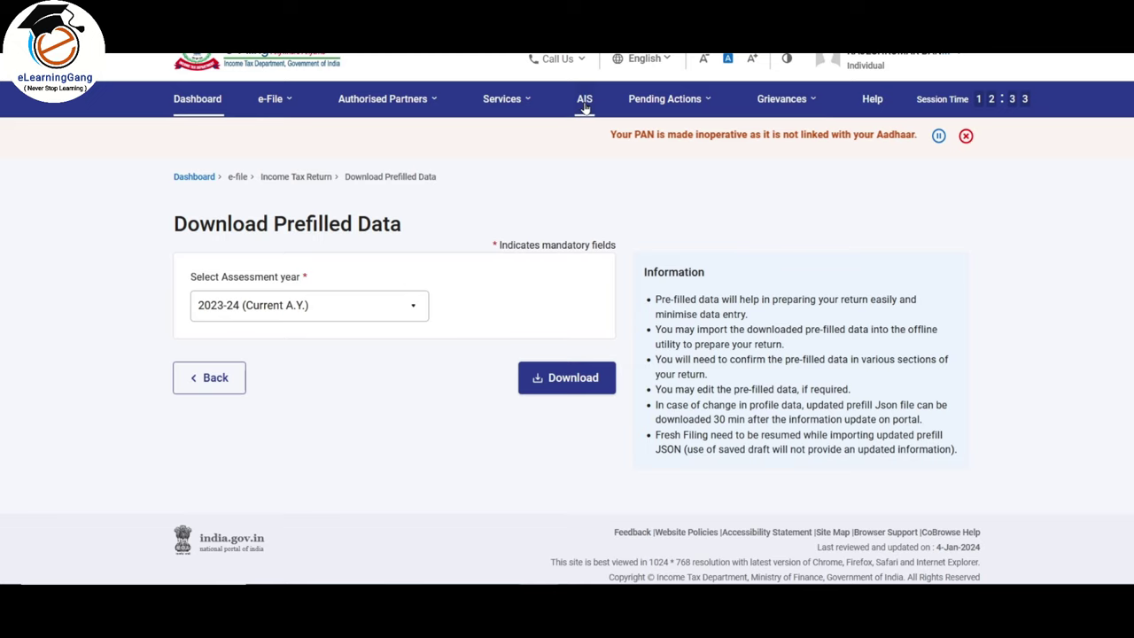
{"action": "left_click", "coordinate": [666, 99]}
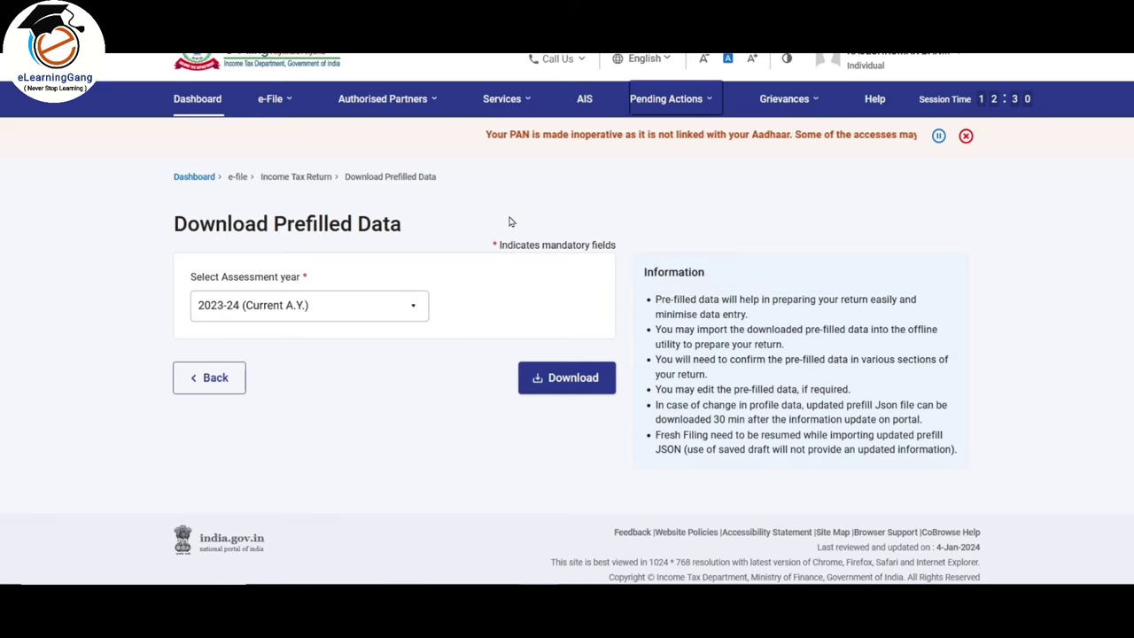
{"action": "key", "text": "shift+Tab"}
{"action": "key", "text": "shift+Tab"}
{"action": "key", "text": "shift+Tab"}
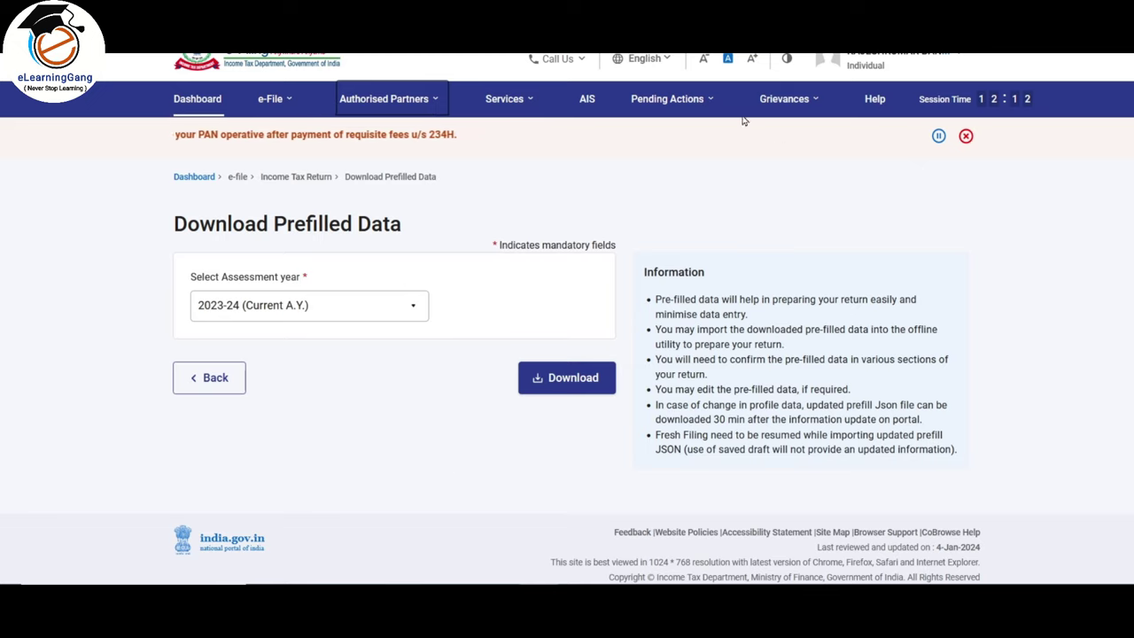
{"action": "key", "text": "Tab"}
{"action": "key", "text": "Tab"}
{"action": "key", "text": "Tab"}
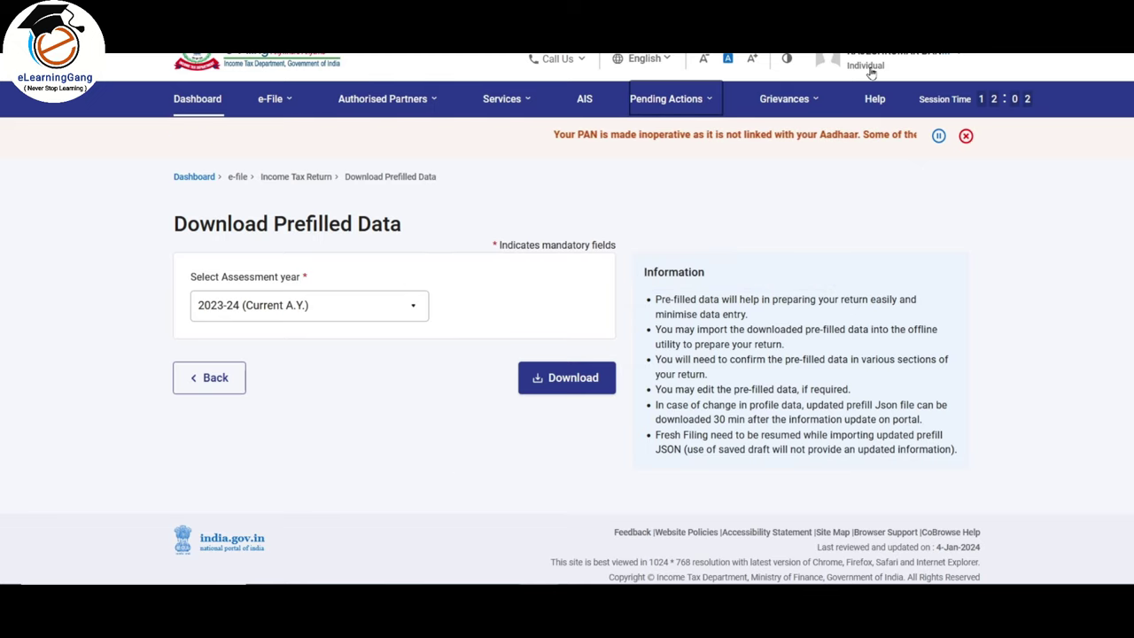
{"action": "left_click", "coordinate": [872, 67]}
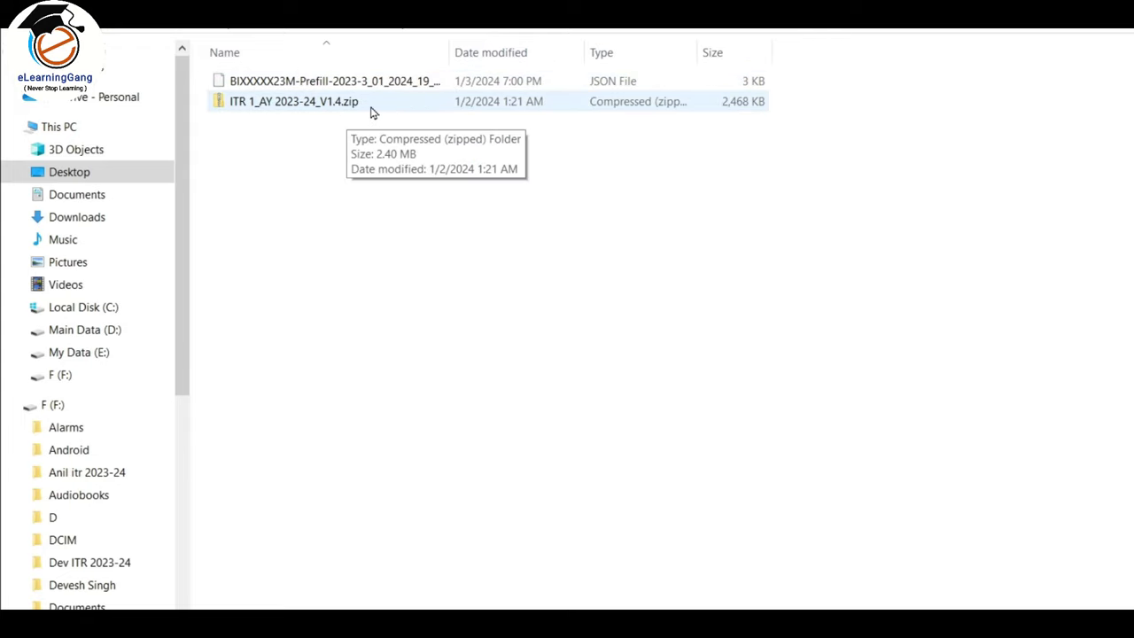
Extract ITR 1_AY 2023-24_V1.4.zip and open the extracted ITR 1_AY 2023-24_V1.4.xlsm in Excel
{"action": "left_click", "coordinate": [339, 107]}
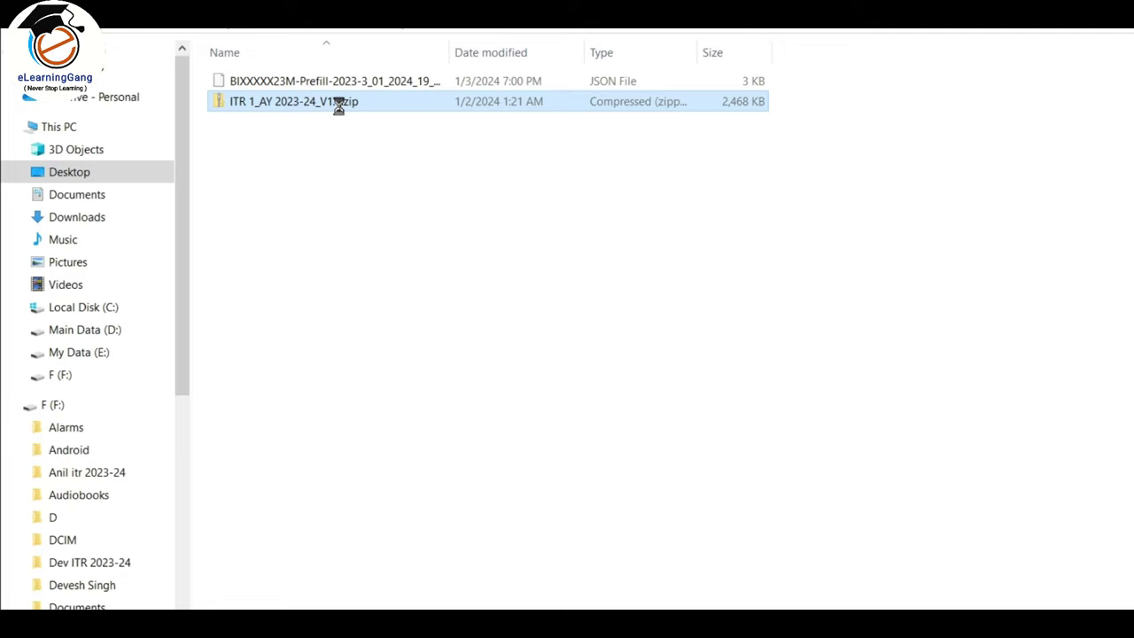
{"action": "right_click", "coordinate": [339, 106]}
{"action": "left_click", "coordinate": [400, 191]}
{"action": "left_click", "coordinate": [872, 550]}
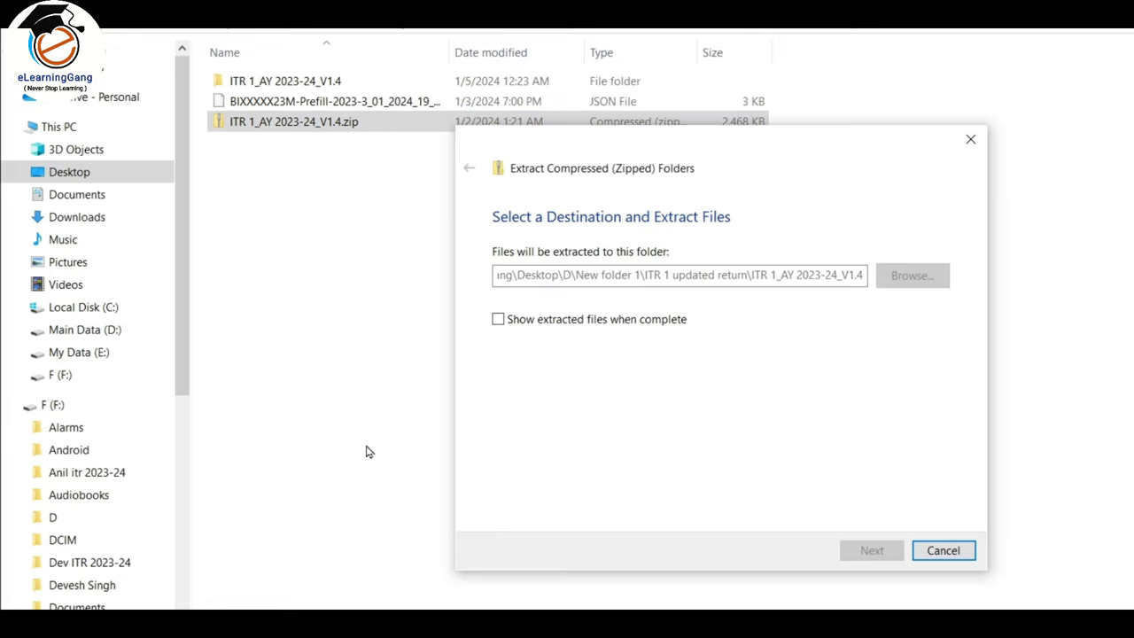
{"action": "double_click", "coordinate": [328, 81]}
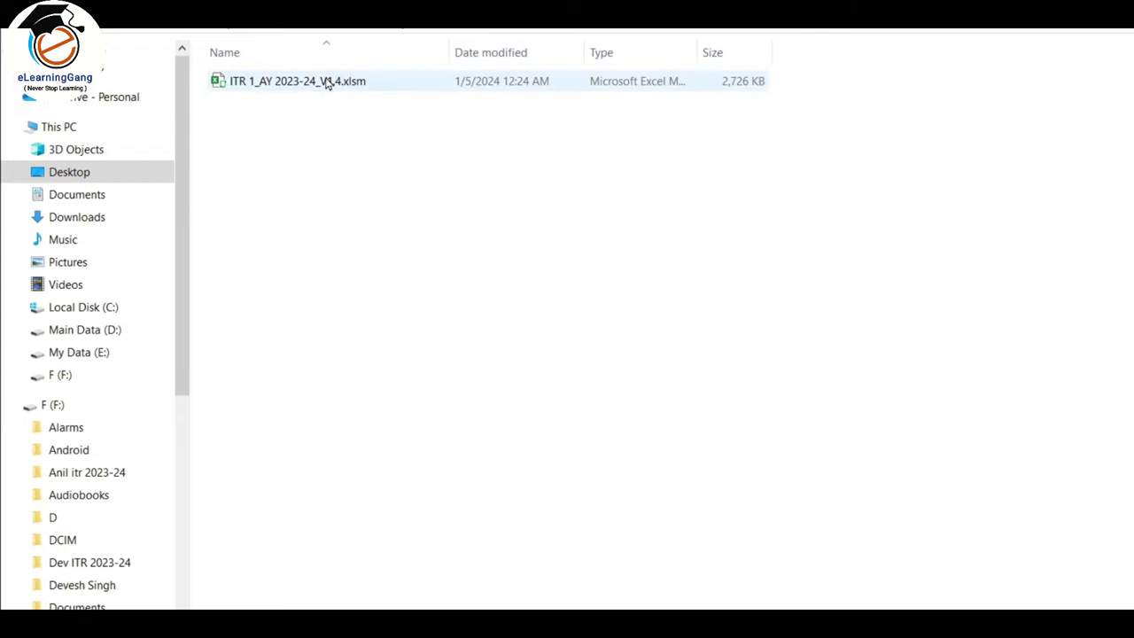
{"action": "double_click", "coordinate": [390, 82]}
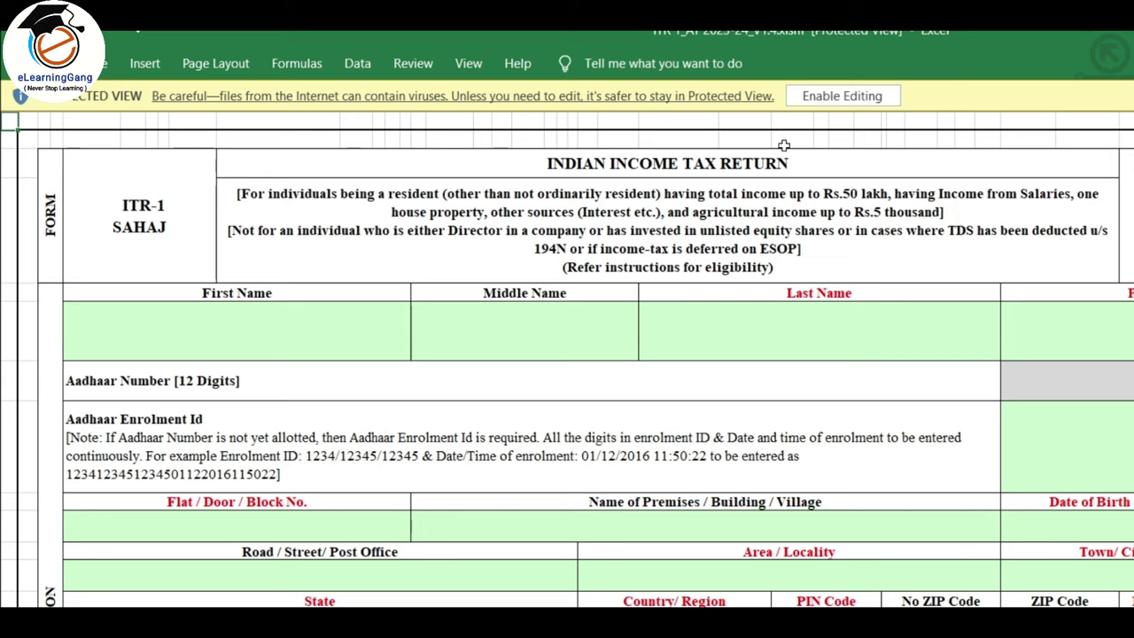
Enable editing on the utility workbook, then close Excel choosing Don't Save
{"action": "left_click", "coordinate": [861, 99]}
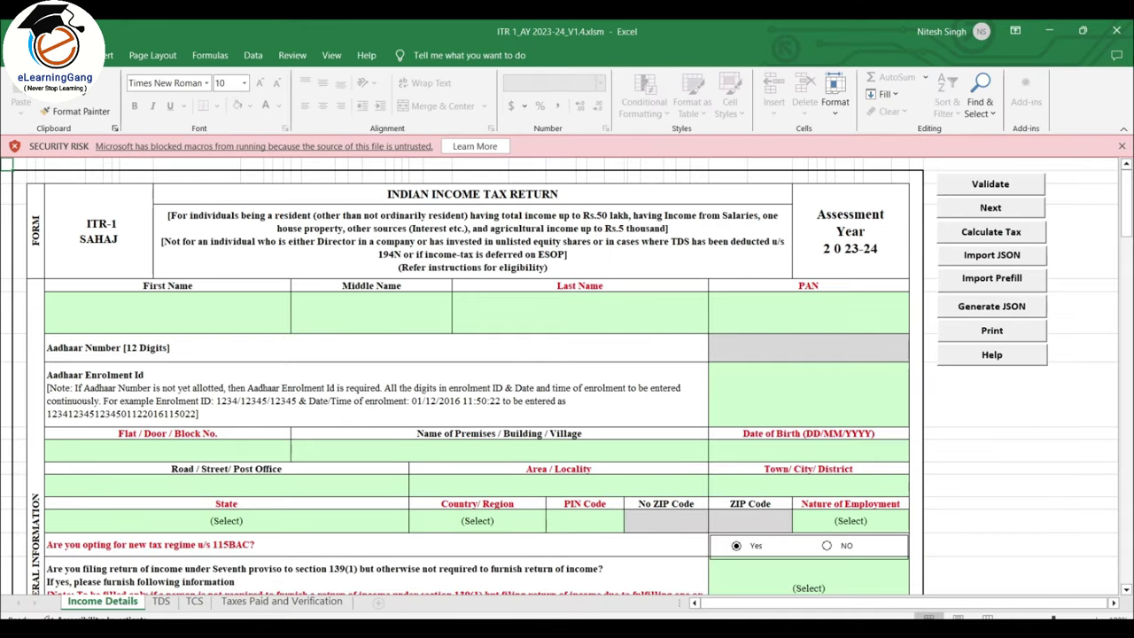
{"action": "left_click", "coordinate": [1116, 31]}
{"action": "left_click", "coordinate": [628, 437]}
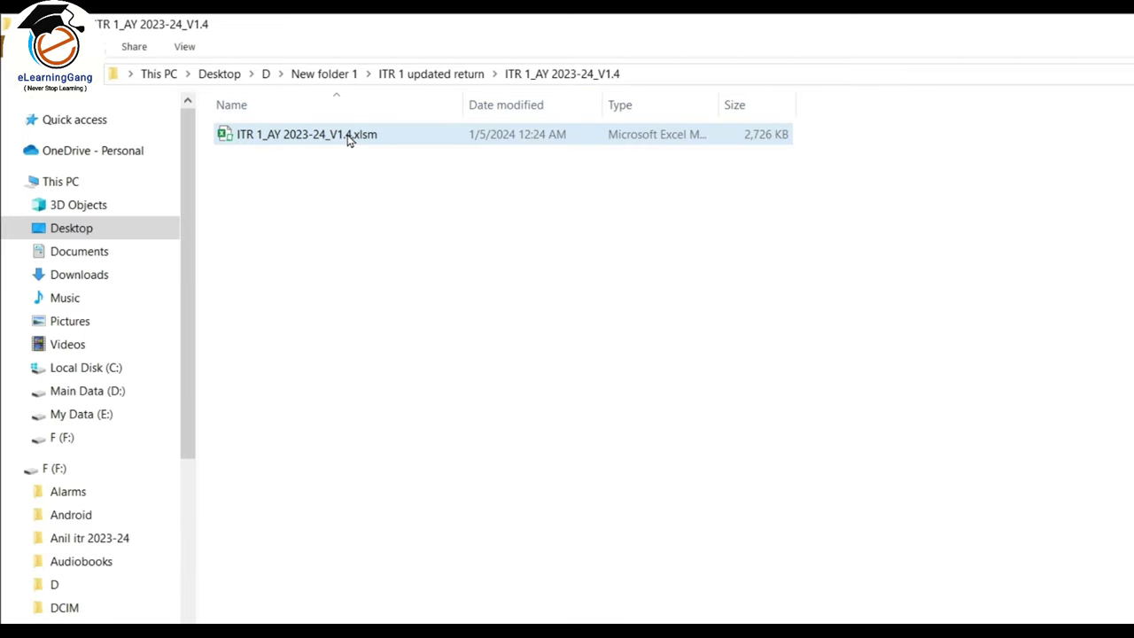
Tick Unblock in ITR 1_AY 2023-24_V1.4.xlsm's Properties, apply it, and close the dialog
{"action": "right_click", "coordinate": [349, 138]}
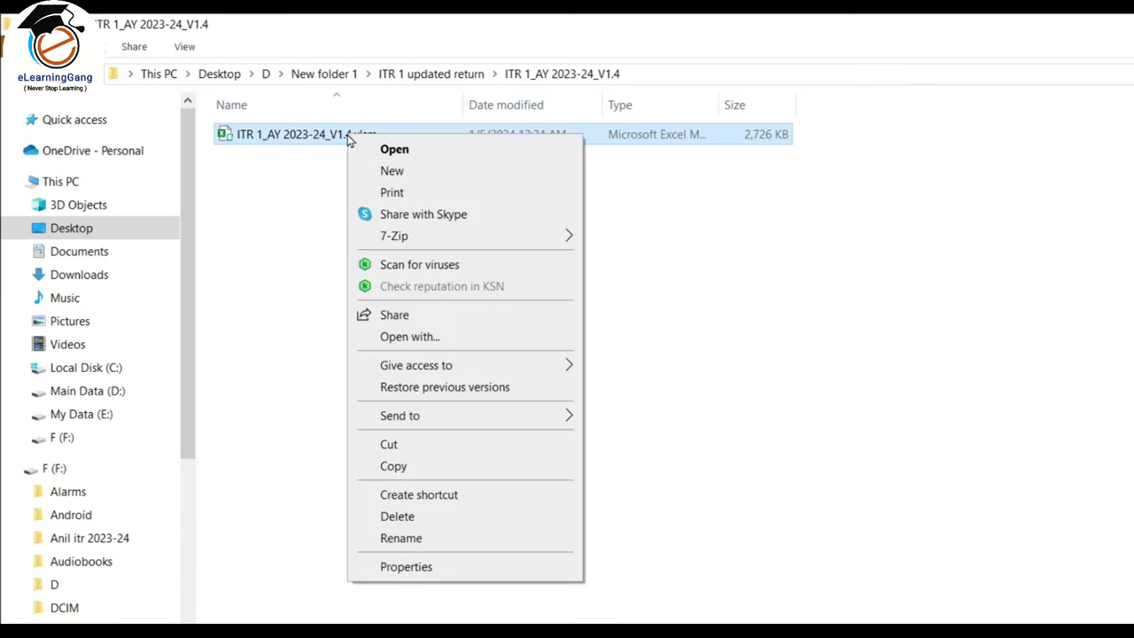
{"action": "left_click", "coordinate": [414, 566]}
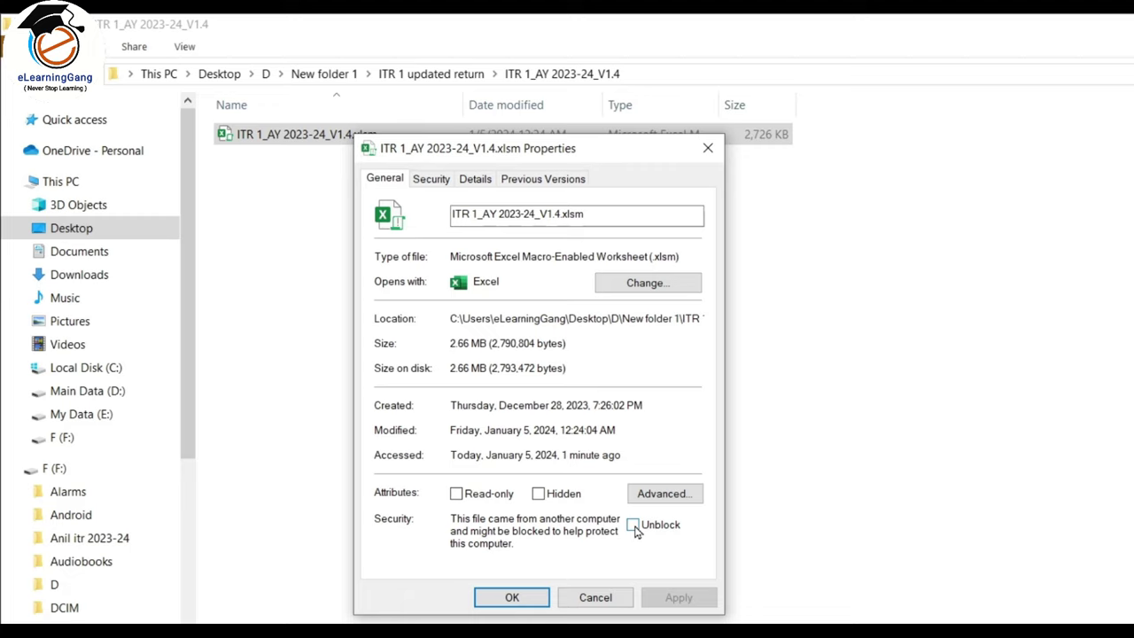
{"action": "left_click", "coordinate": [633, 525]}
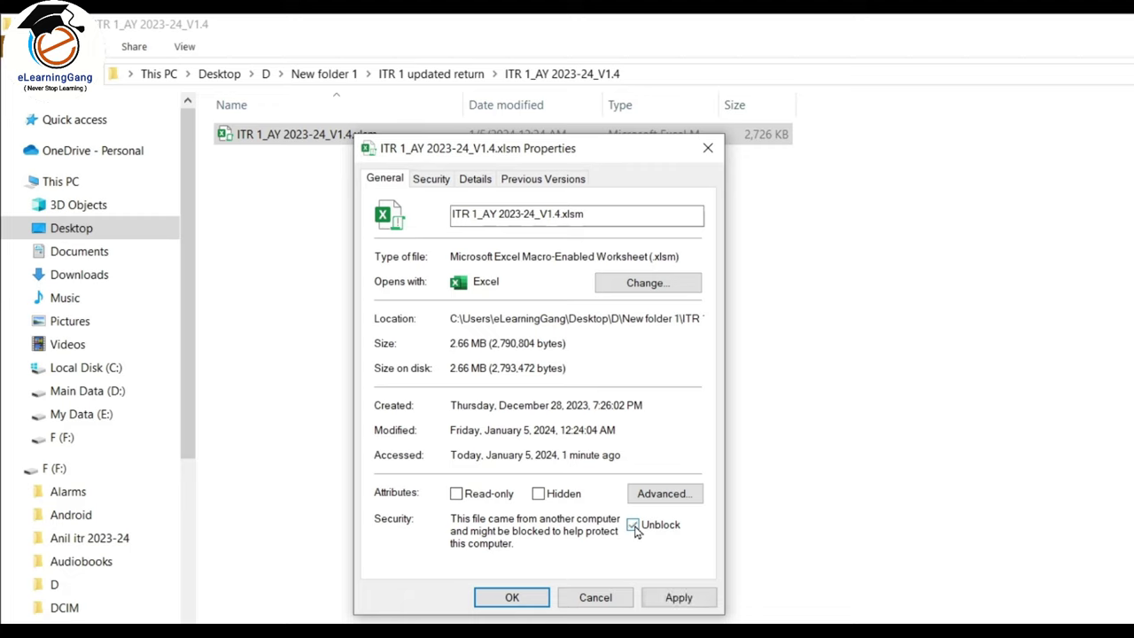
{"action": "left_click", "coordinate": [692, 599]}
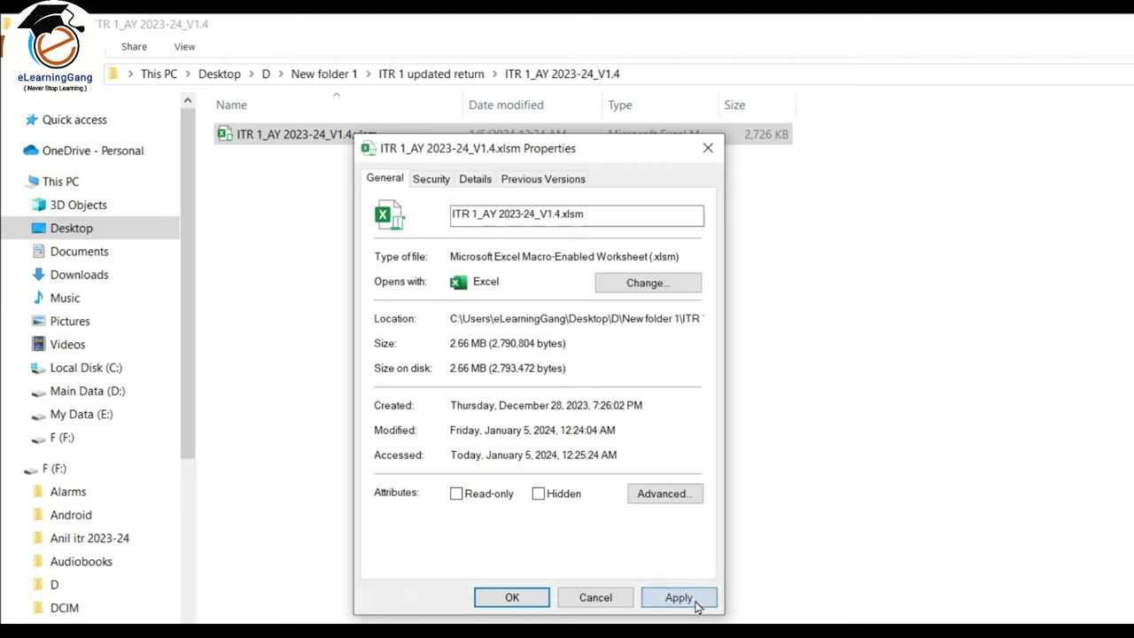
{"action": "left_click", "coordinate": [512, 600]}
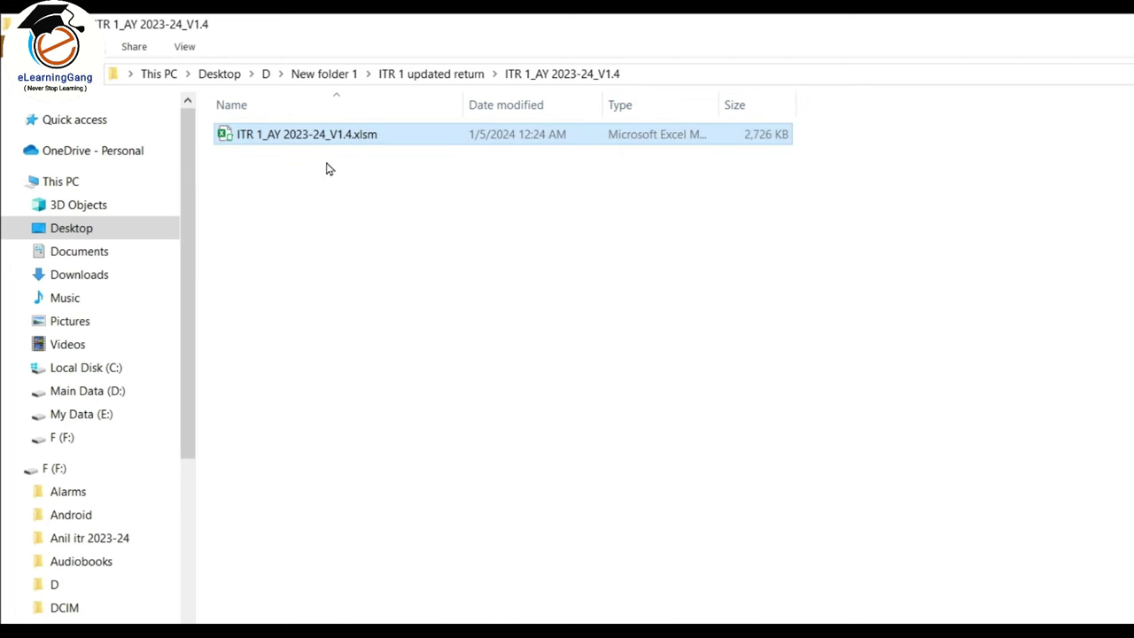
Reopen the workbook with macros enabled, dismiss the AY 2023-24 notice, and start Import Prefill
{"action": "double_click", "coordinate": [345, 140]}
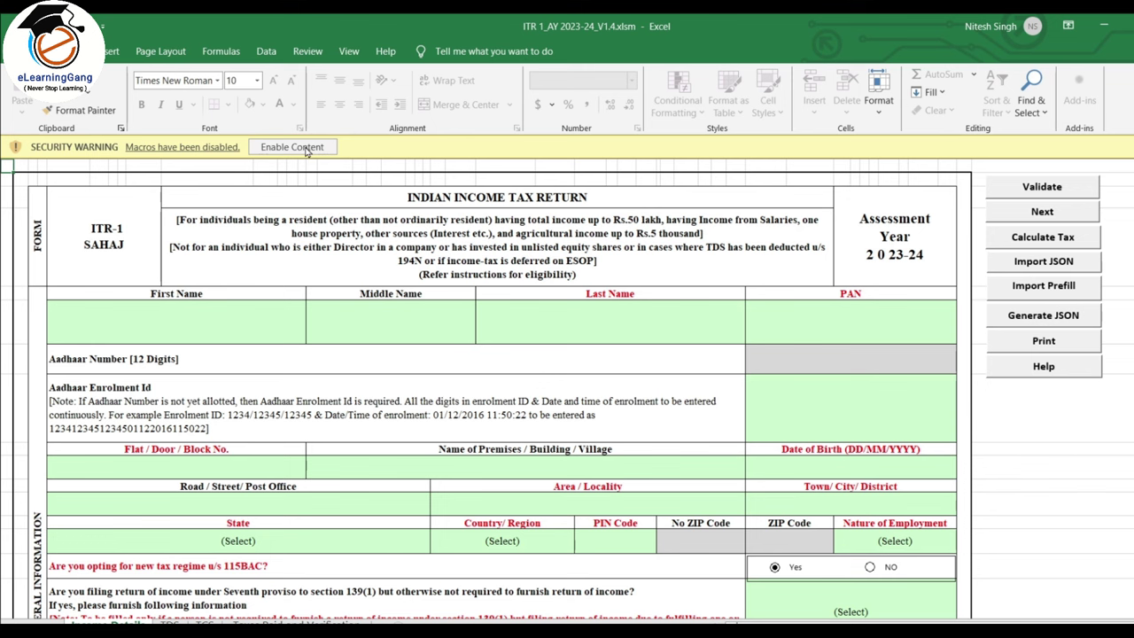
{"action": "left_click", "coordinate": [306, 151]}
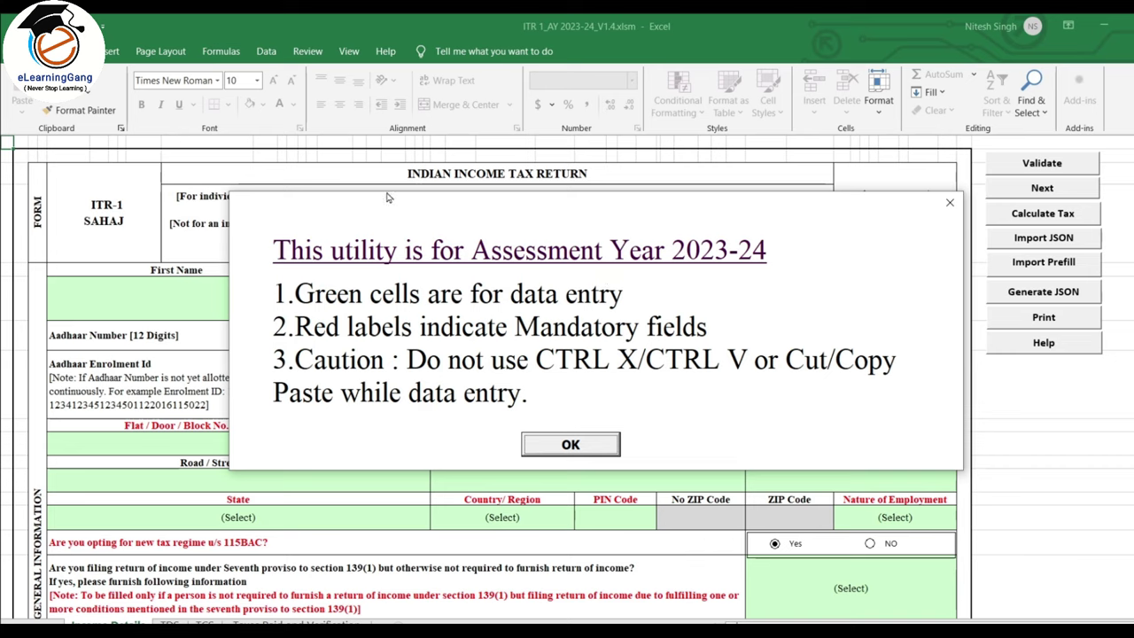
{"action": "left_click", "coordinate": [573, 445]}
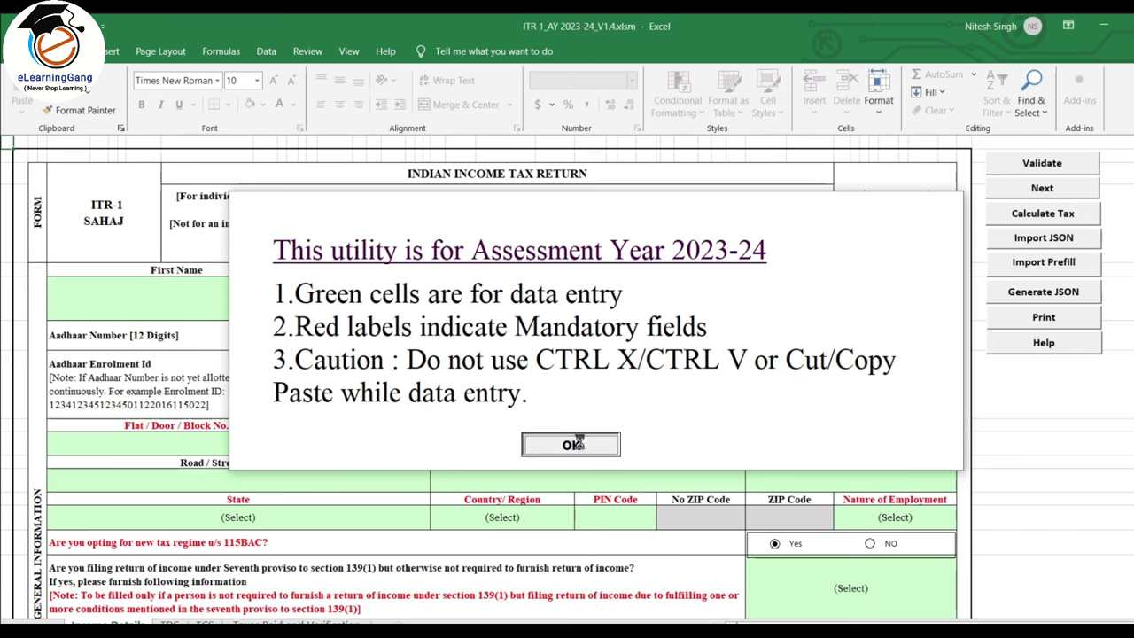
{"action": "scroll", "coordinate": [497, 414], "scroll_direction": "down", "scroll_amount": 3}
{"action": "scroll", "coordinate": [532, 354], "scroll_direction": "up", "scroll_amount": 3}
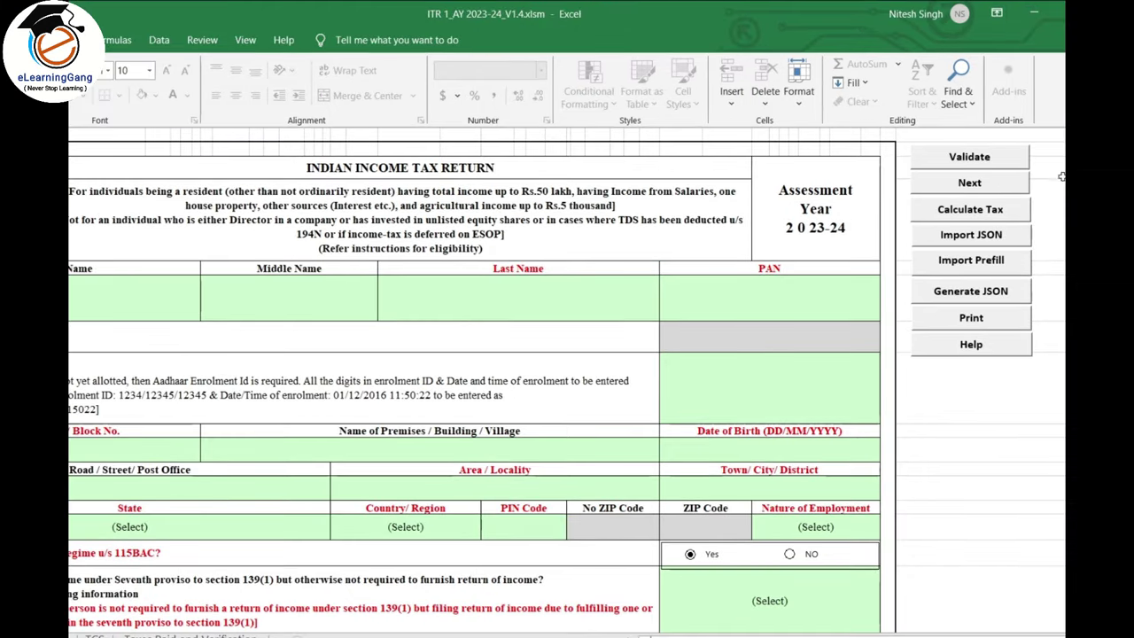
{"action": "left_click", "coordinate": [990, 265]}
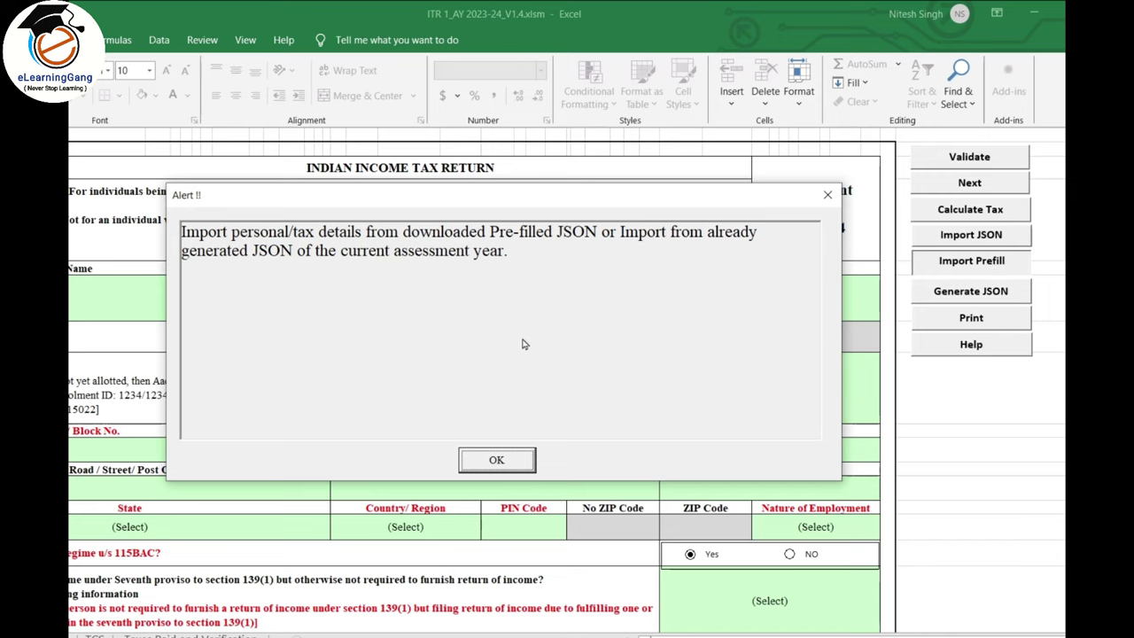
Load the downloaded prefill JSON into the ITR-1 form and review the filled General Information
{"action": "left_click", "coordinate": [496, 462]}
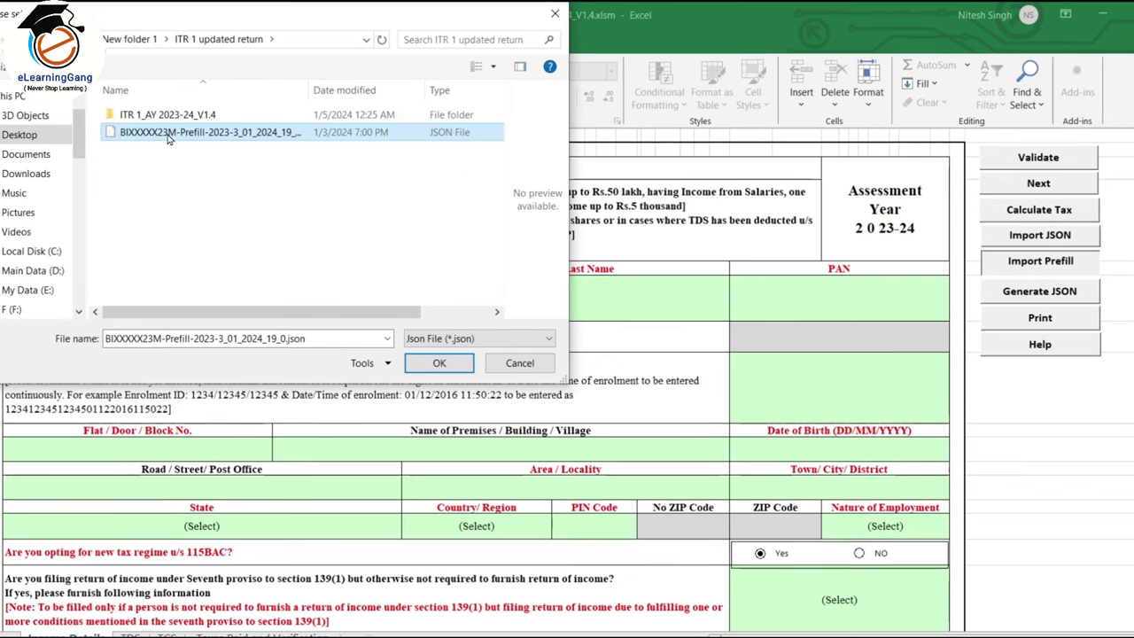
{"action": "left_click", "coordinate": [439, 364]}
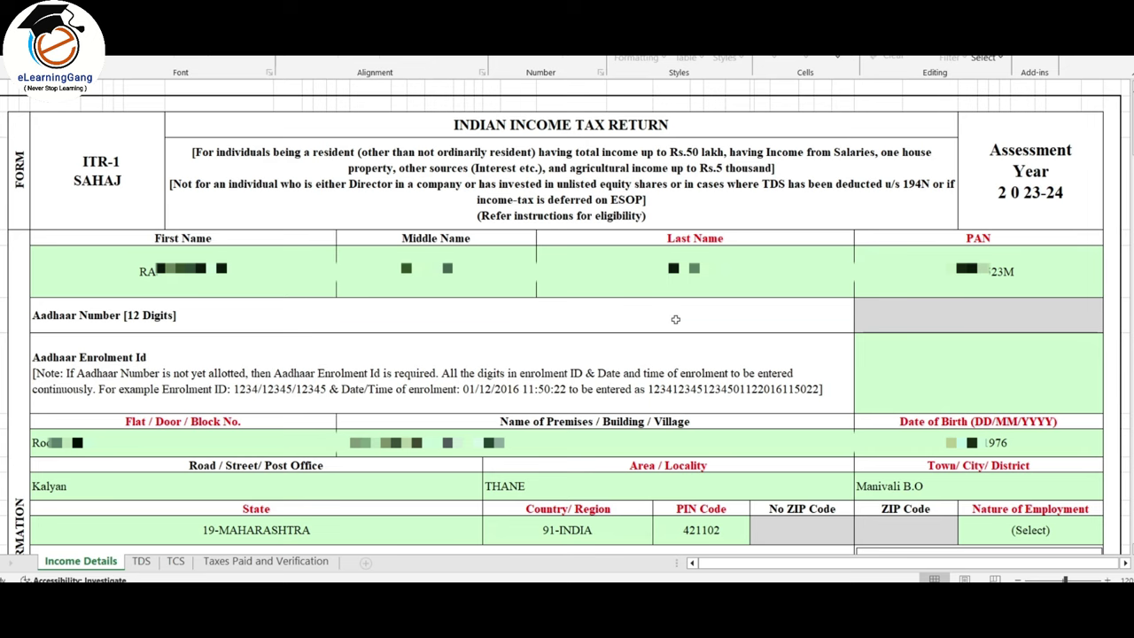
{"action": "scroll", "coordinate": [674, 319], "scroll_direction": "down", "scroll_amount": 5}
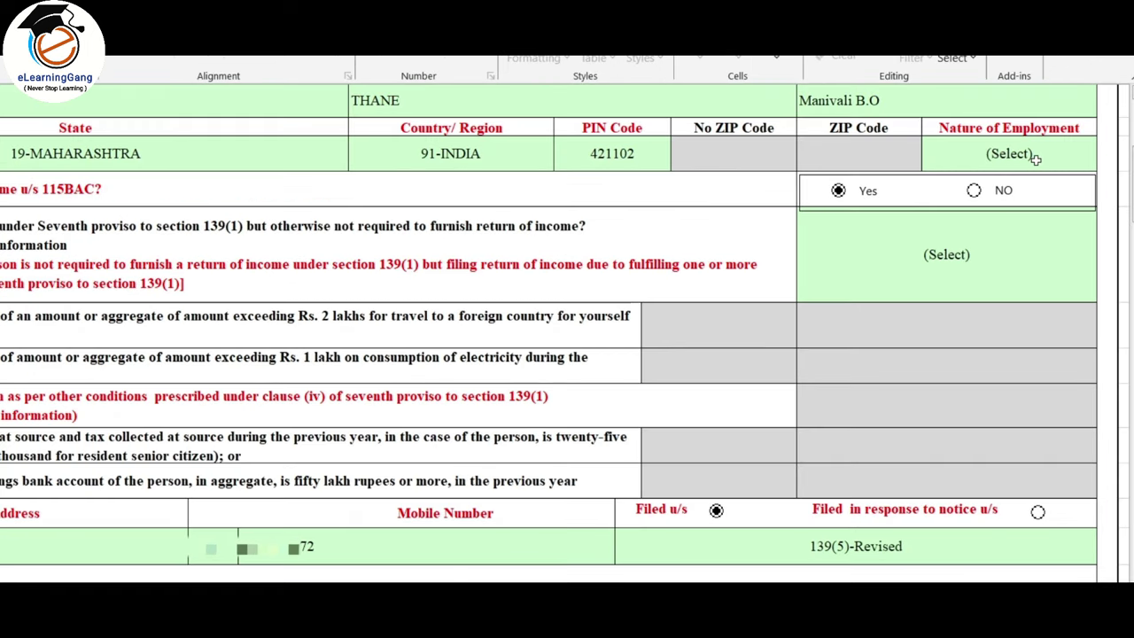
Pick Others from the Nature of Employment dropdown
{"action": "left_click", "coordinate": [1053, 147]}
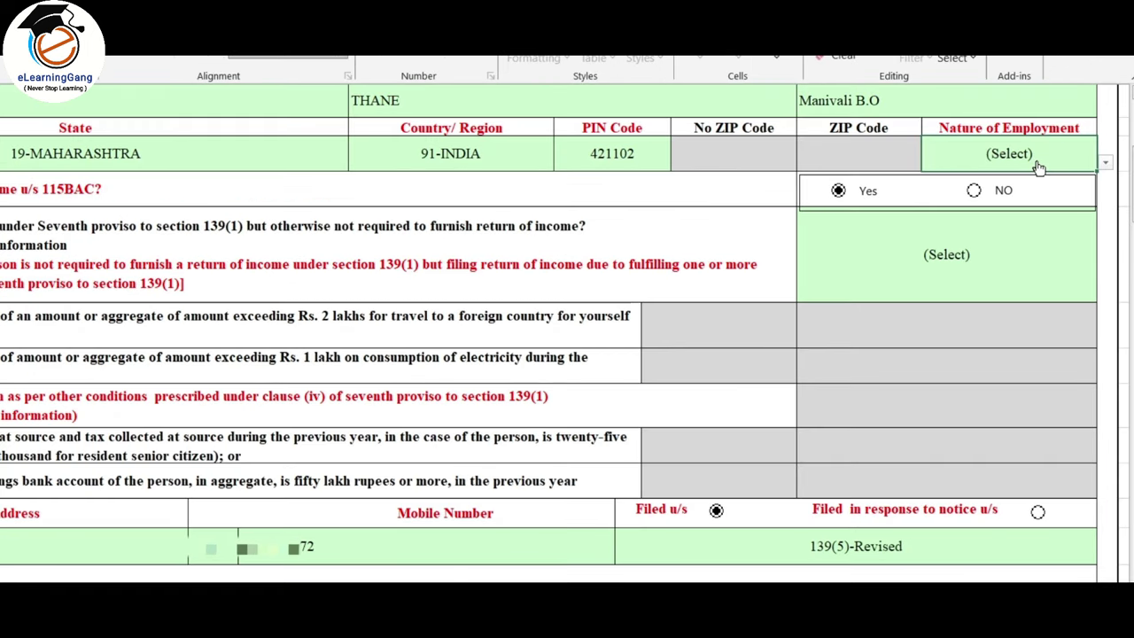
{"action": "left_click", "coordinate": [1105, 163]}
{"action": "scroll", "coordinate": [992, 209], "scroll_direction": "down", "scroll_amount": 1}
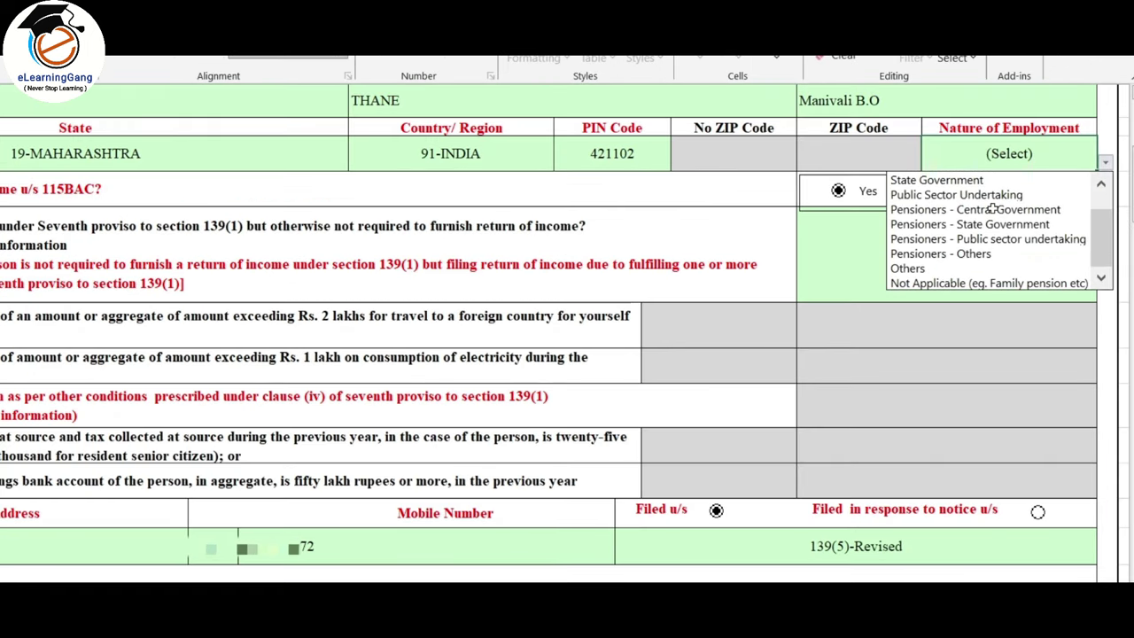
{"action": "mouse_move", "coordinate": [1102, 248]}
{"action": "left_mouse_down"}
{"action": "mouse_move", "coordinate": [1107, 234]}
{"action": "mouse_move", "coordinate": [1107, 251]}
{"action": "left_mouse_up"}
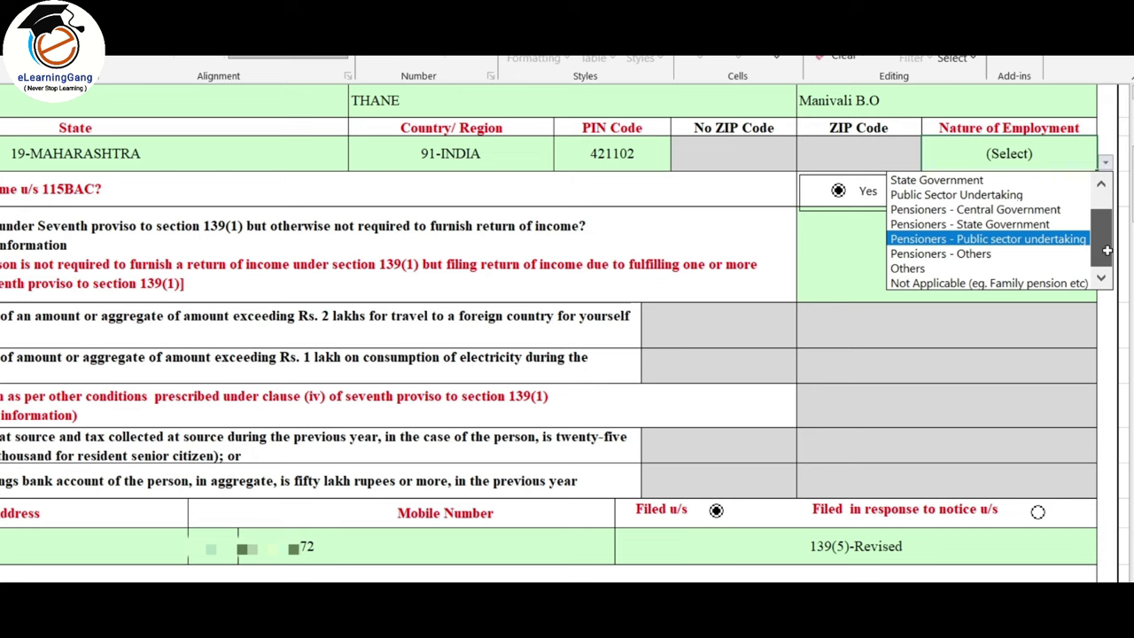
{"action": "left_click", "coordinate": [926, 268]}
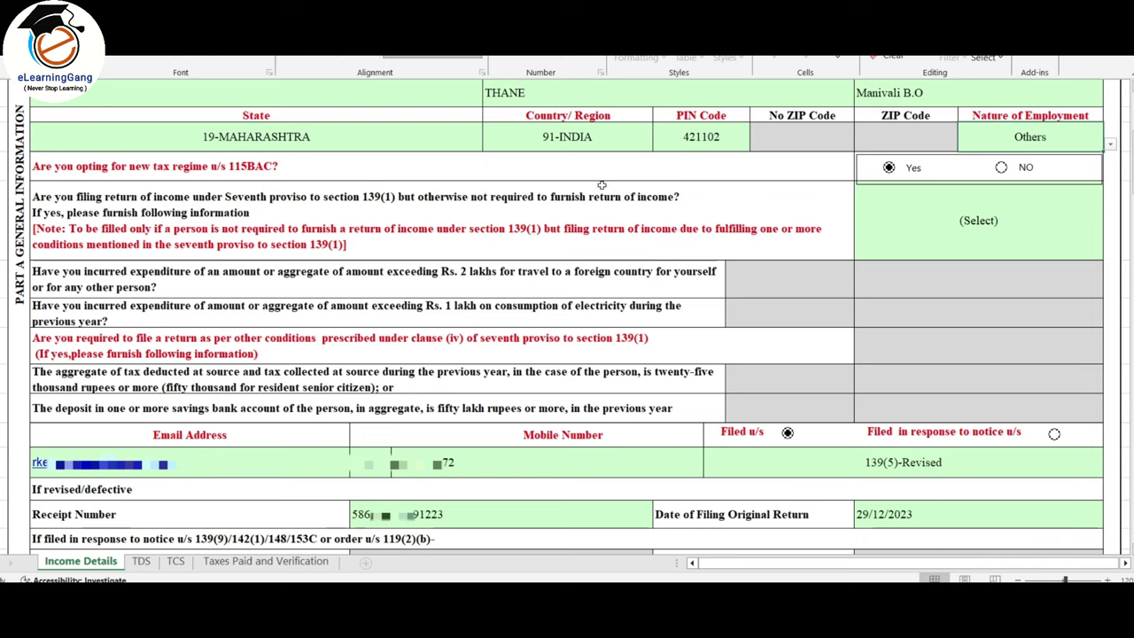
Answer NO to the 115BAC new tax regime question and confirm the change
{"action": "left_click", "coordinate": [1001, 168]}
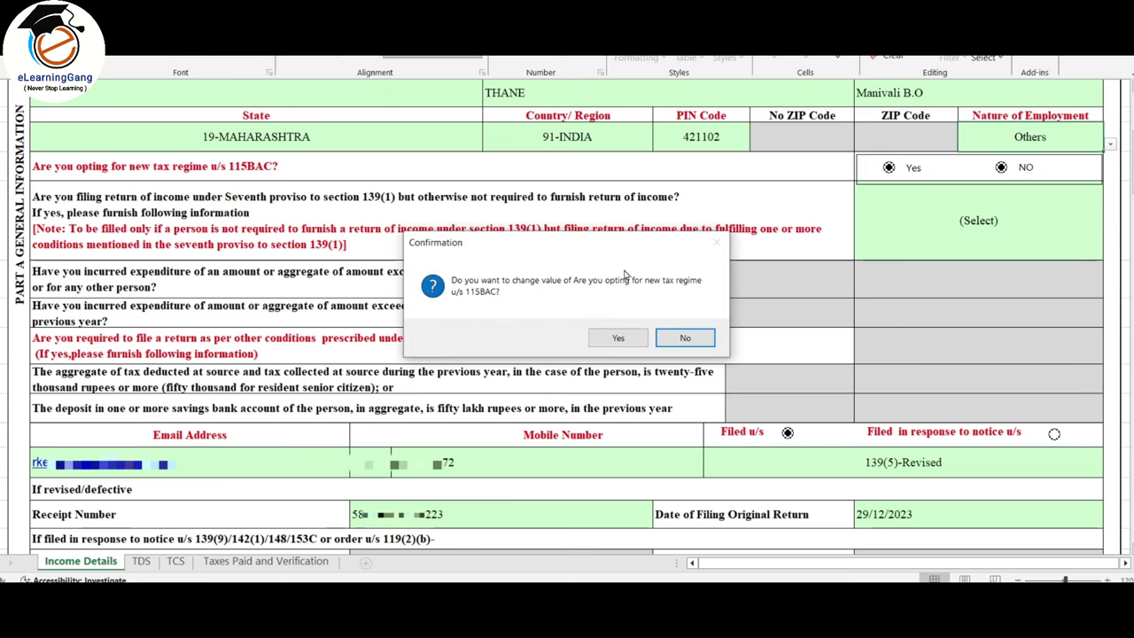
{"action": "left_click", "coordinate": [612, 340]}
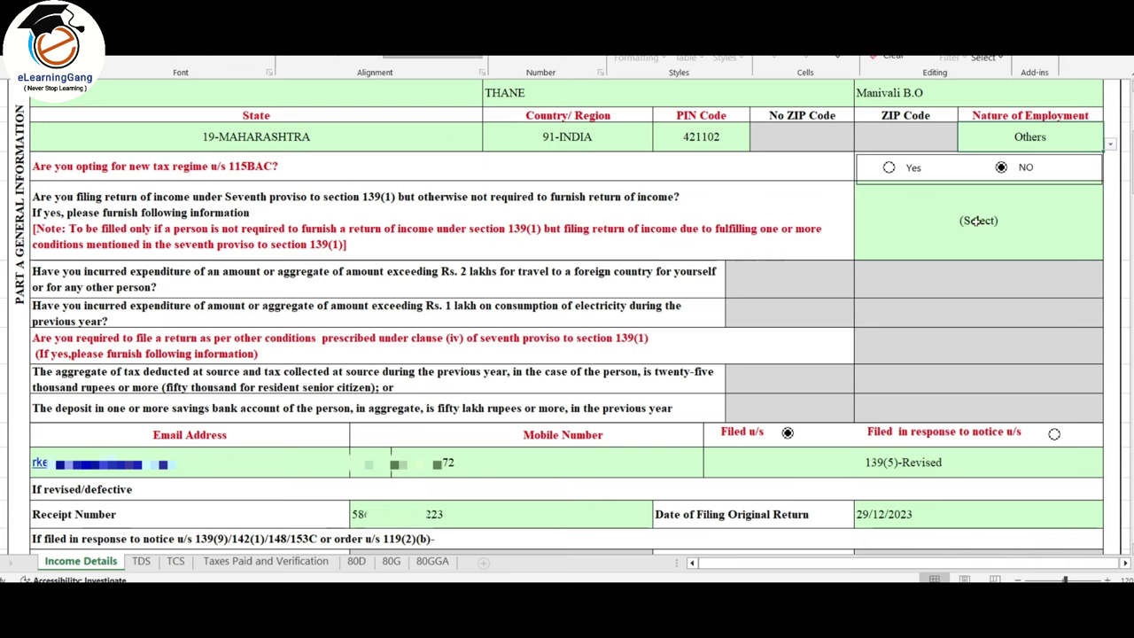
Answer No to the Seventh proviso to section 139(1) question, after briefly choosing Yes
{"action": "left_click", "coordinate": [1002, 232]}
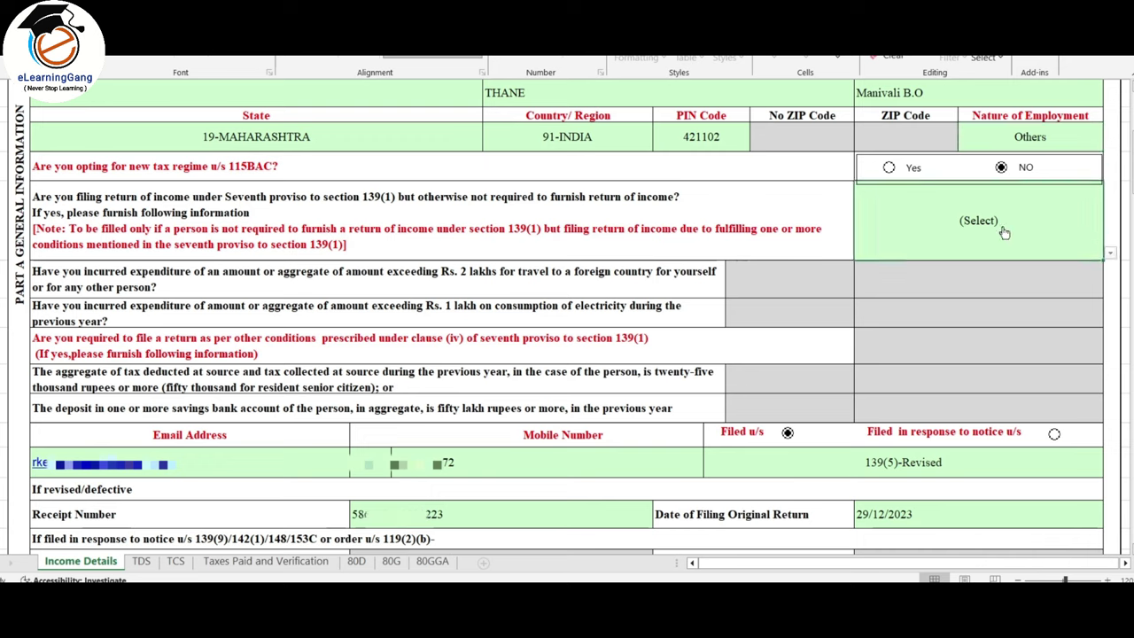
{"action": "left_click", "coordinate": [1109, 254]}
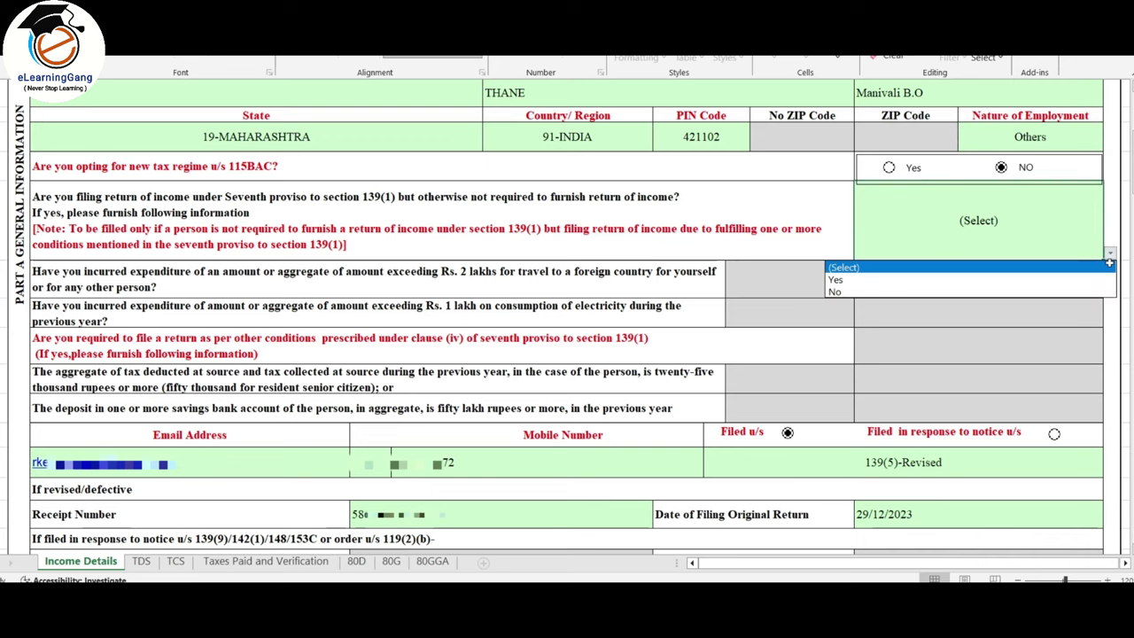
{"action": "left_click", "coordinate": [878, 281]}
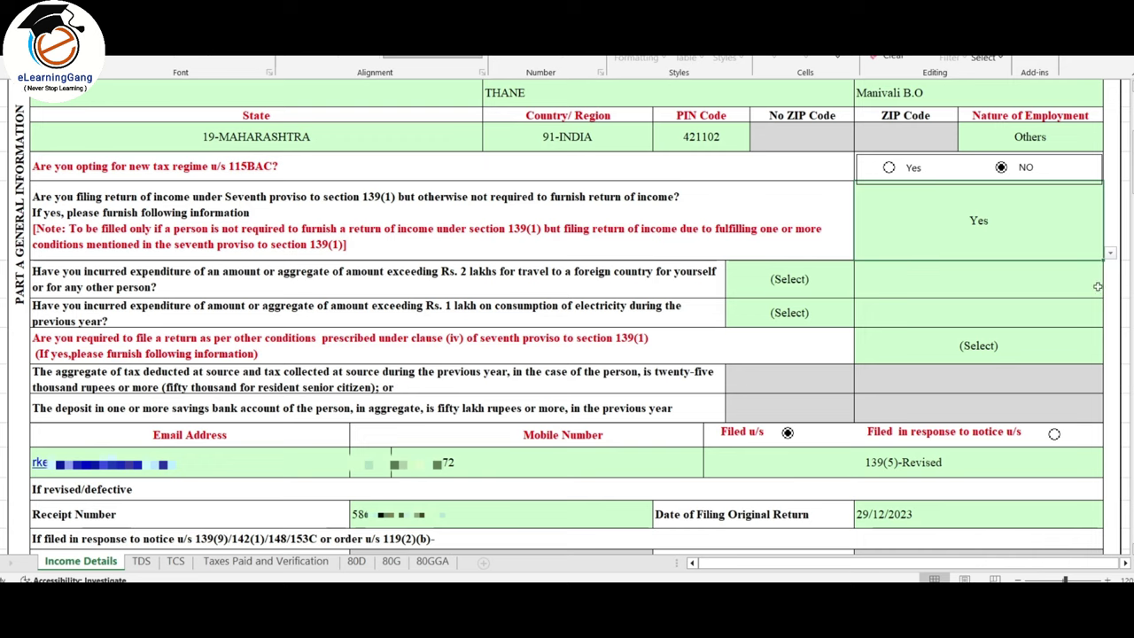
{"action": "left_click", "coordinate": [1109, 253]}
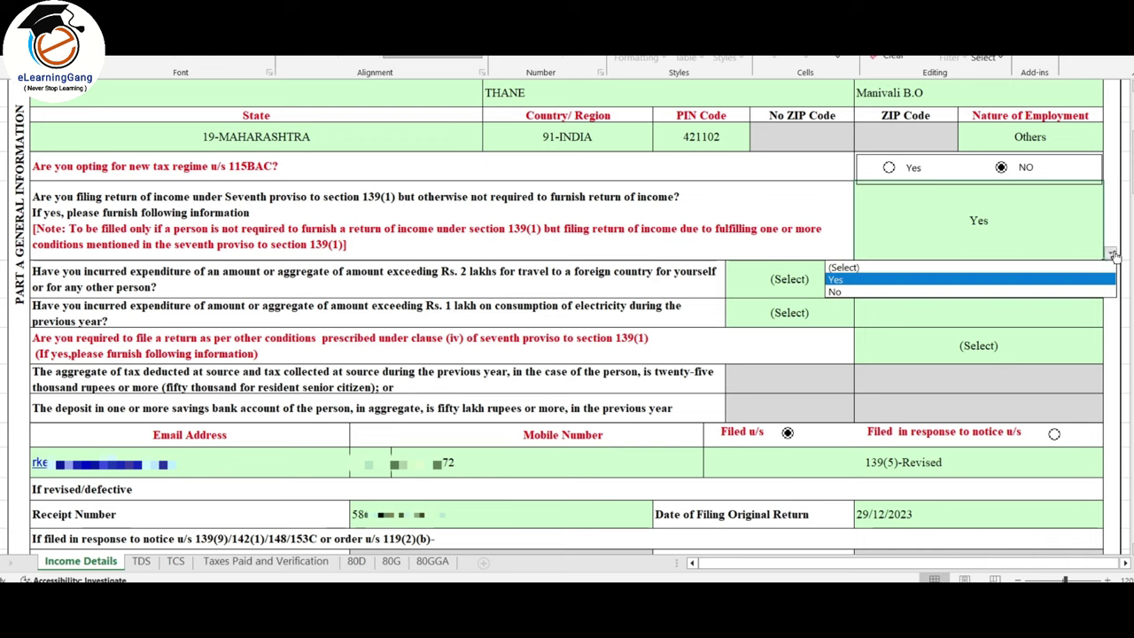
{"action": "left_click", "coordinate": [981, 293]}
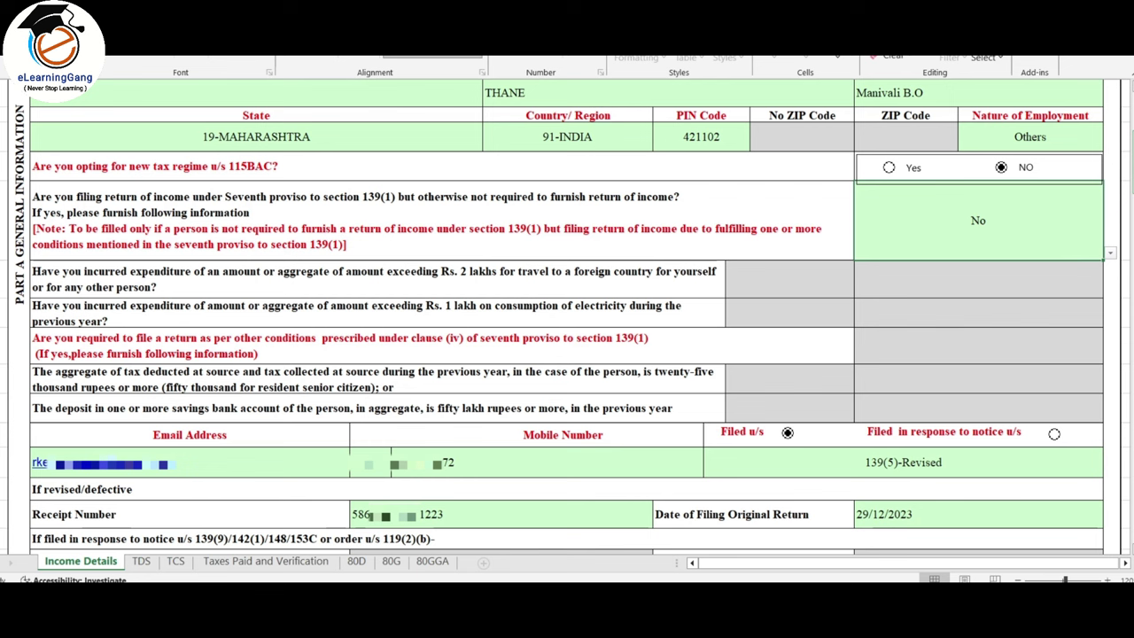
{"action": "scroll", "coordinate": [789, 191], "scroll_direction": "down", "scroll_amount": 3}
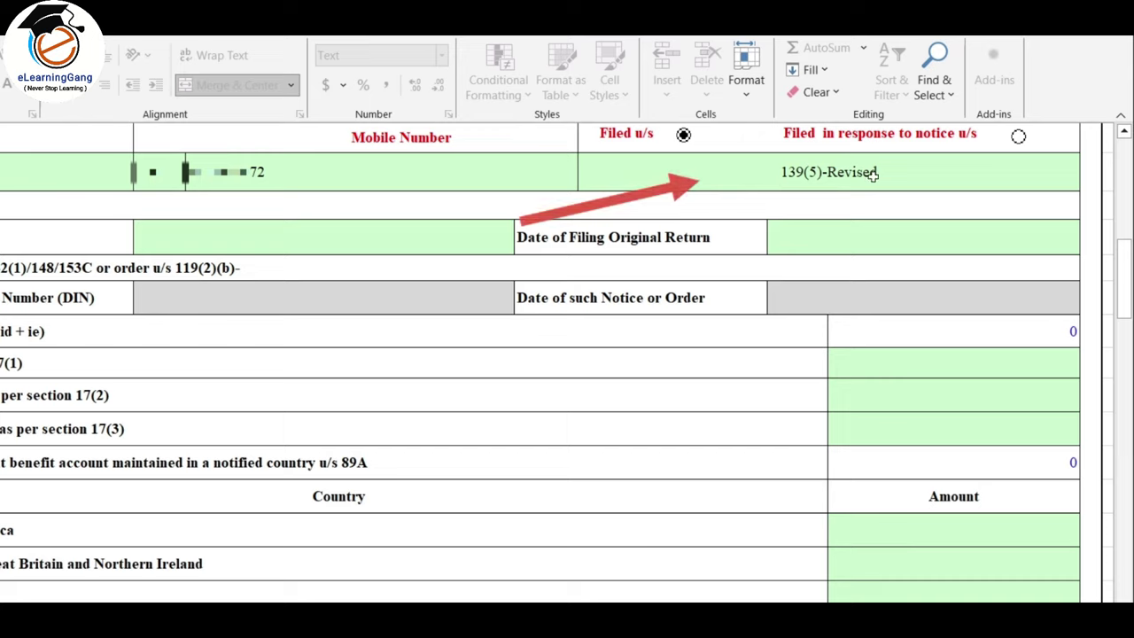
Set the Filed u/s field to 139(8A) from its dropdown list
{"action": "left_click", "coordinate": [918, 180]}
{"action": "left_click", "coordinate": [1088, 181]}
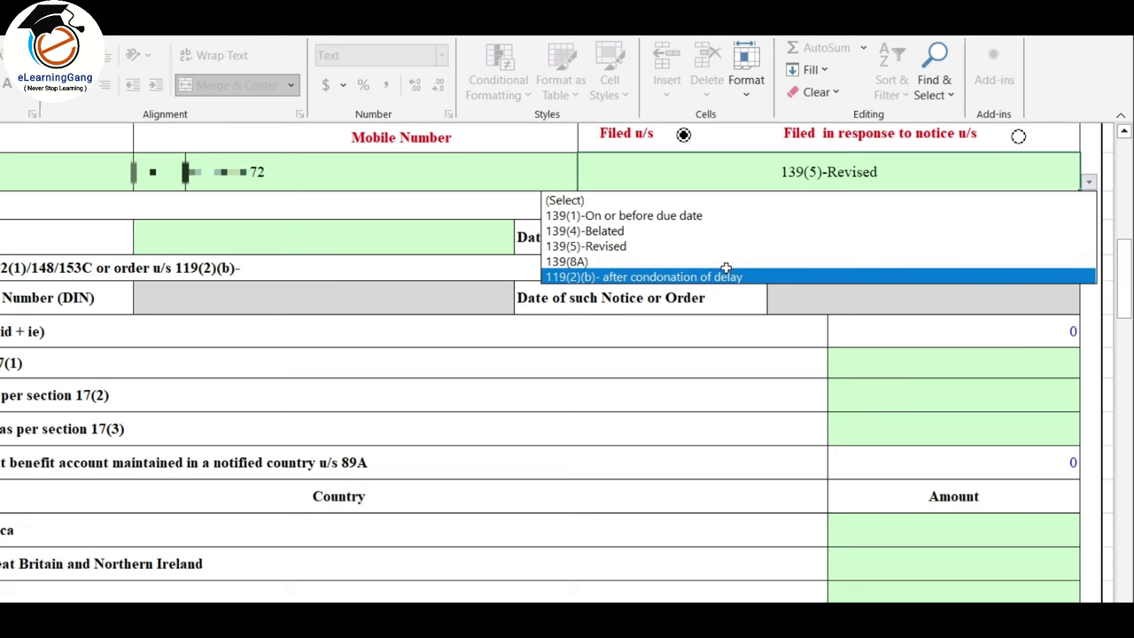
{"action": "left_click", "coordinate": [795, 262]}
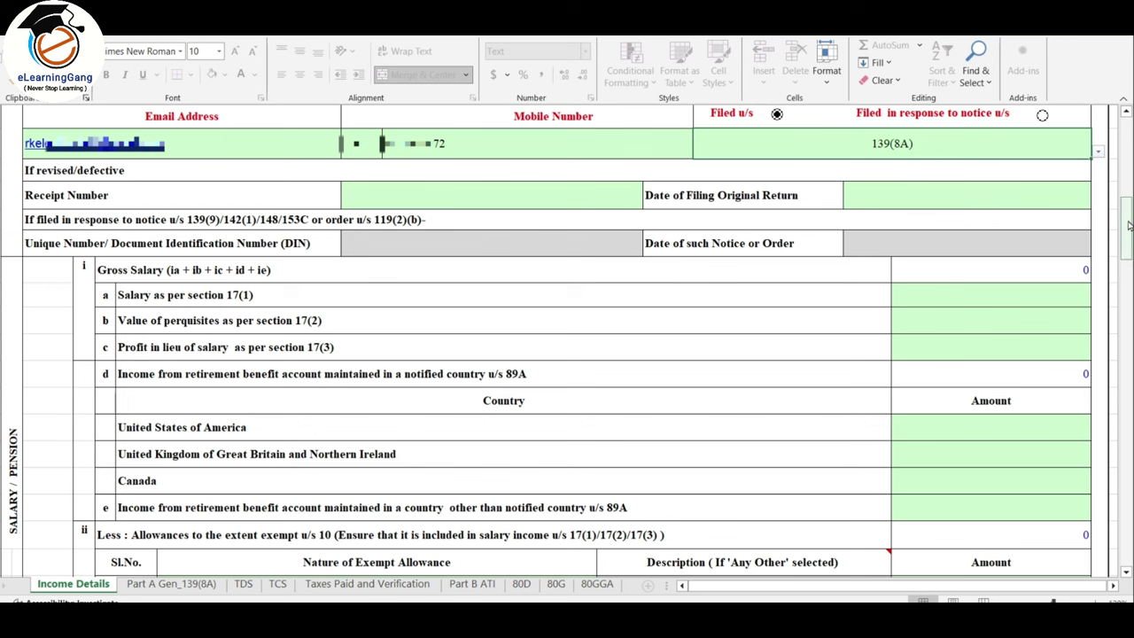
{"action": "scroll", "coordinate": [1126, 218], "scroll_direction": "down", "scroll_amount": 2}
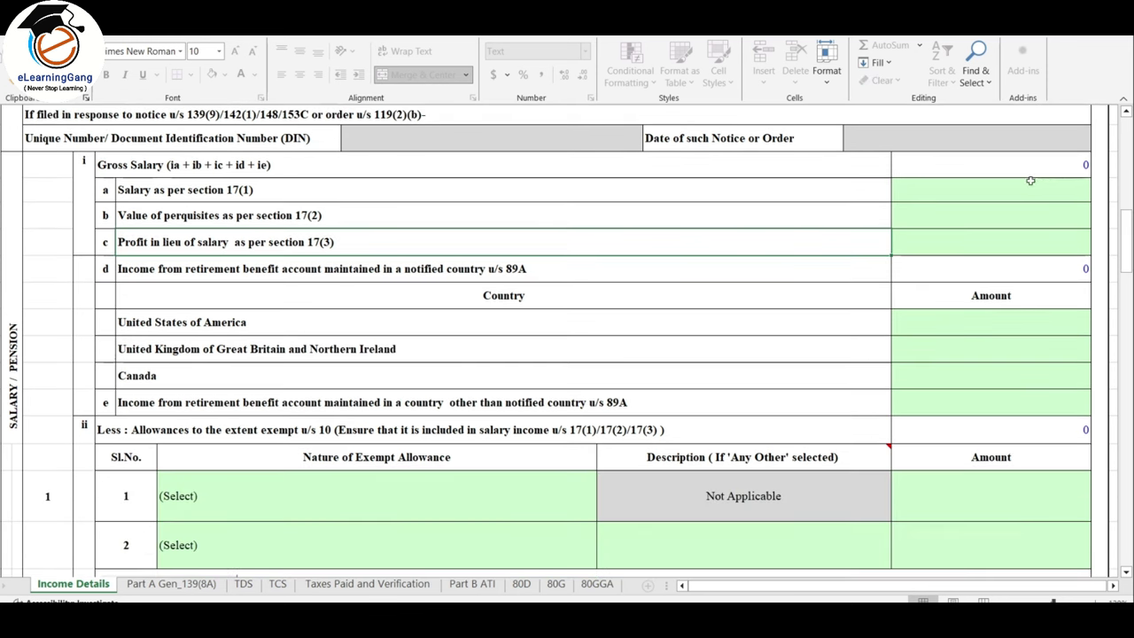
{"action": "left_click_drag", "start_coordinate": [973, 185], "coordinate": [1046, 402]}
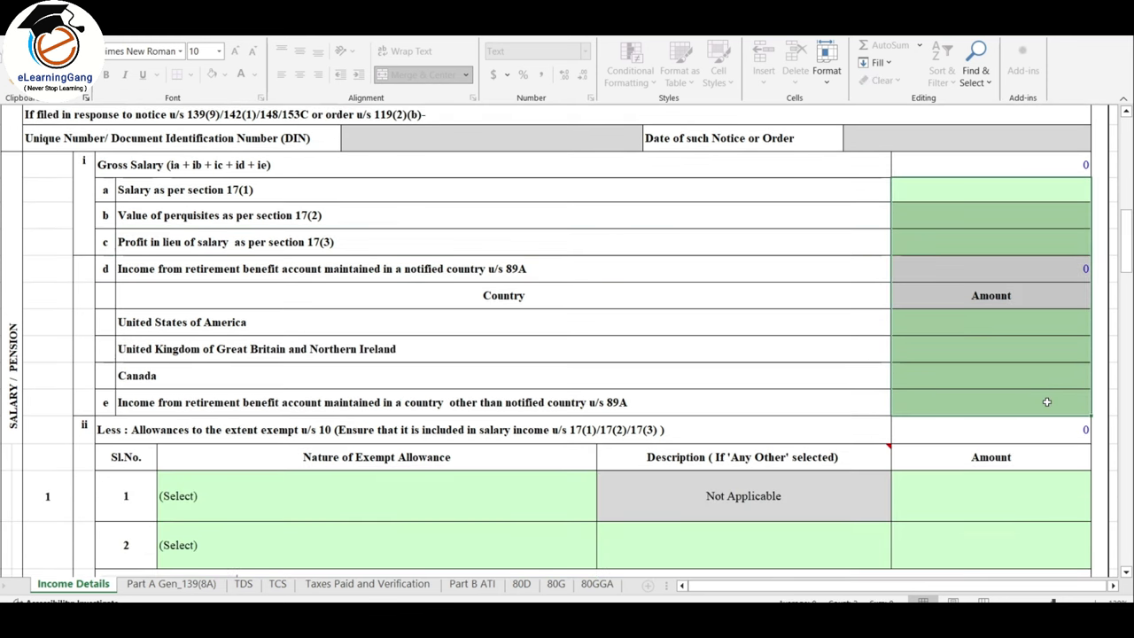
{"action": "scroll", "coordinate": [907, 322], "scroll_direction": "down", "scroll_amount": 2}
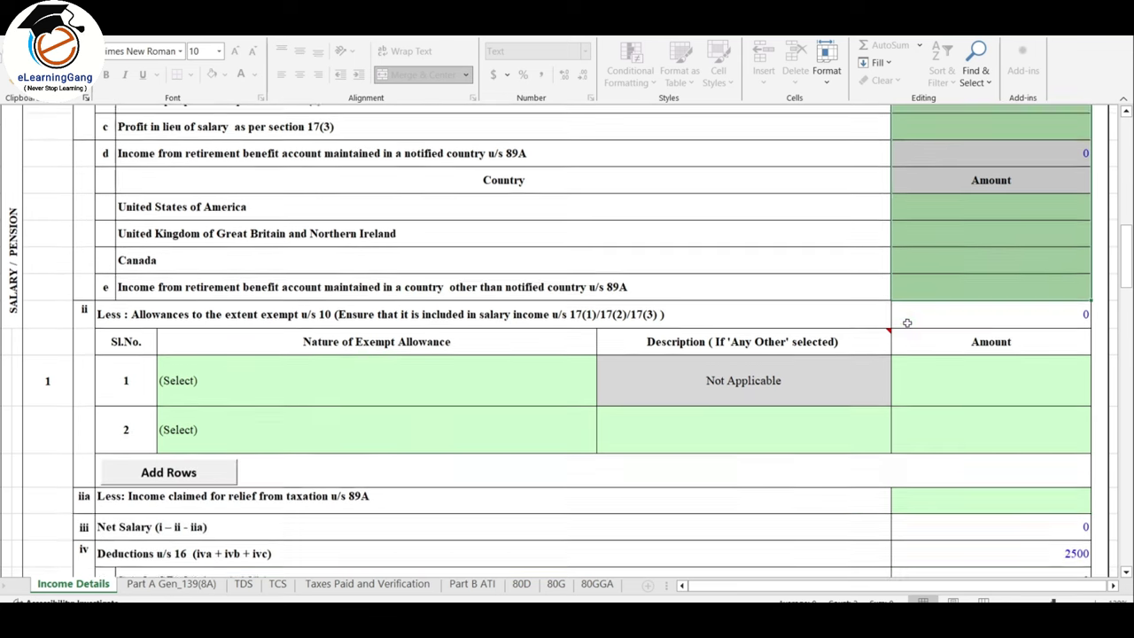
{"action": "left_click", "coordinate": [455, 342]}
{"action": "left_click", "coordinate": [370, 389]}
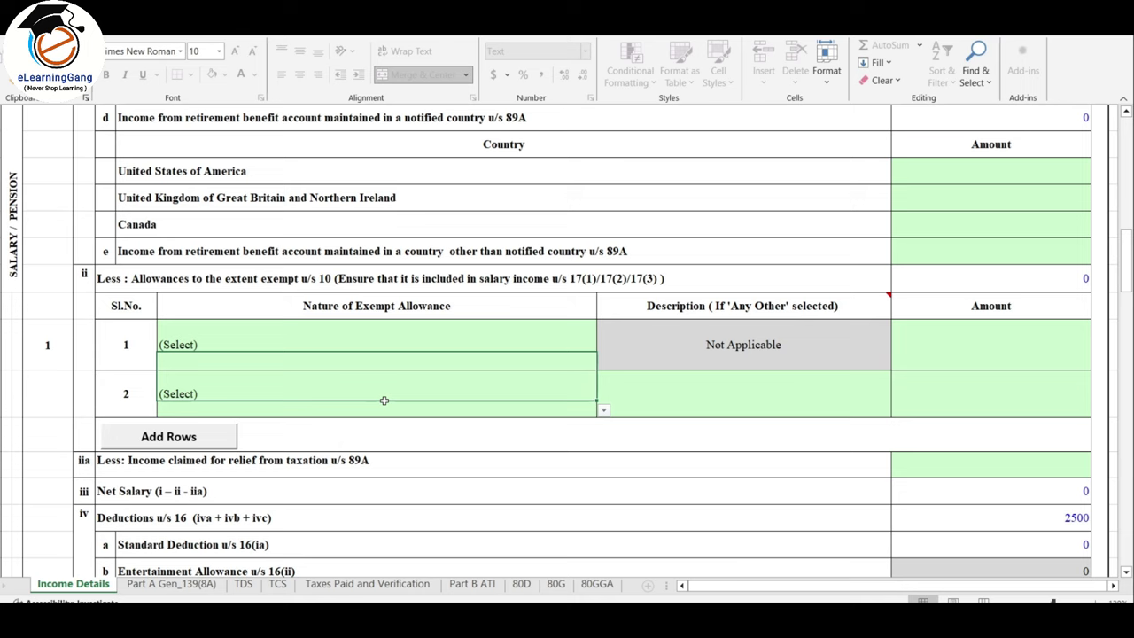
{"action": "left_click", "coordinate": [432, 347]}
{"action": "left_click", "coordinate": [441, 379]}
{"action": "scroll", "coordinate": [570, 307], "scroll_direction": "down", "scroll_amount": 3}
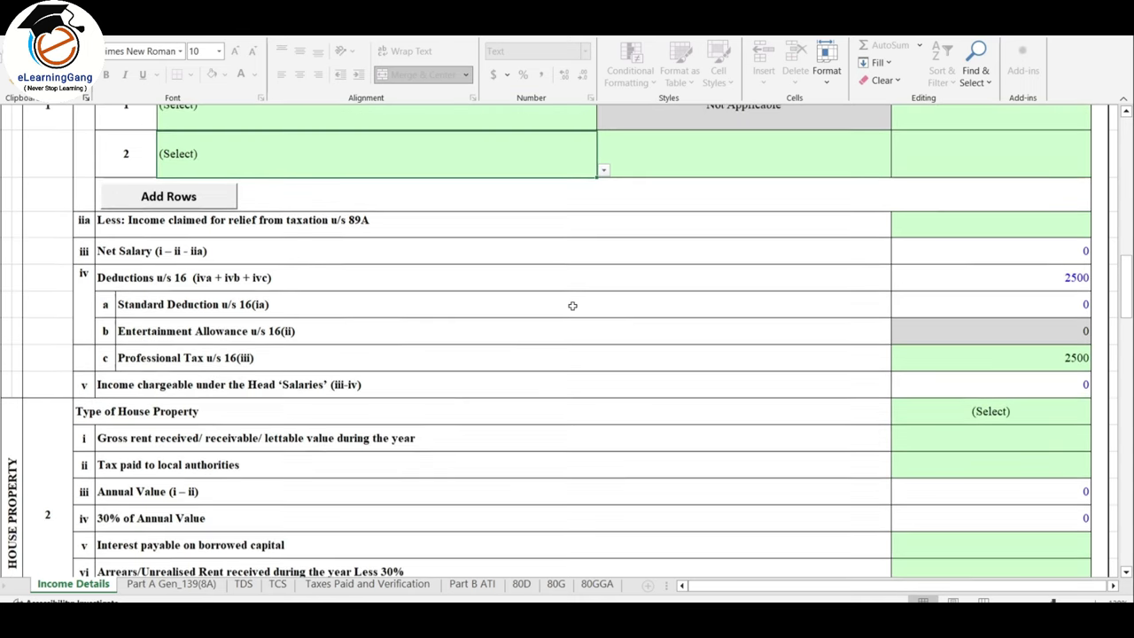
{"action": "left_click", "coordinate": [985, 279]}
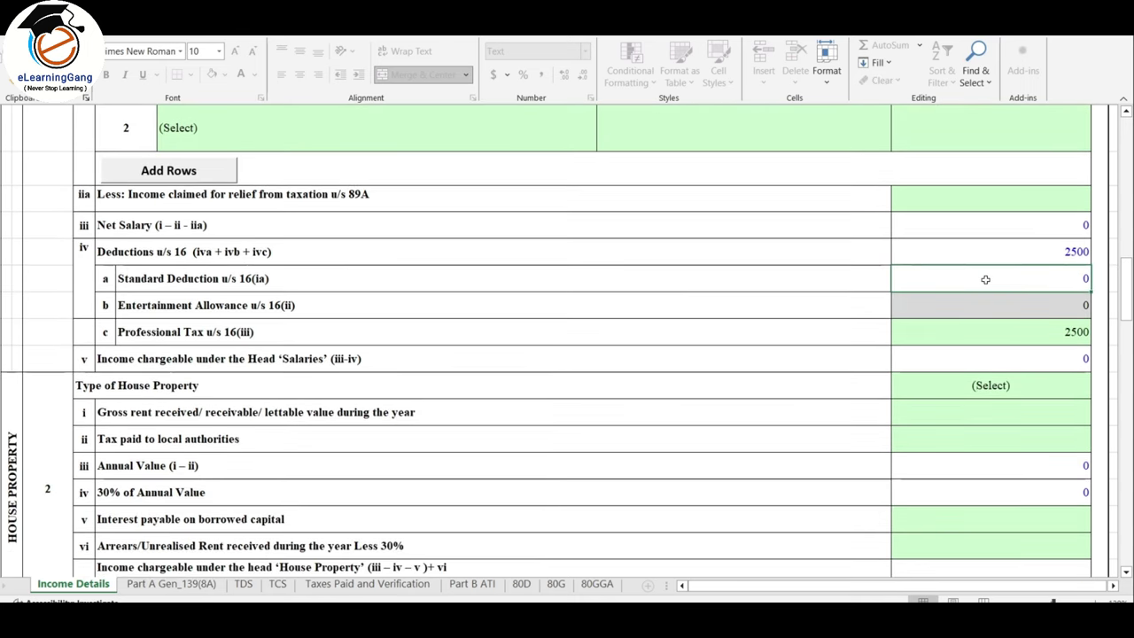
{"action": "left_click", "coordinate": [1069, 335]}
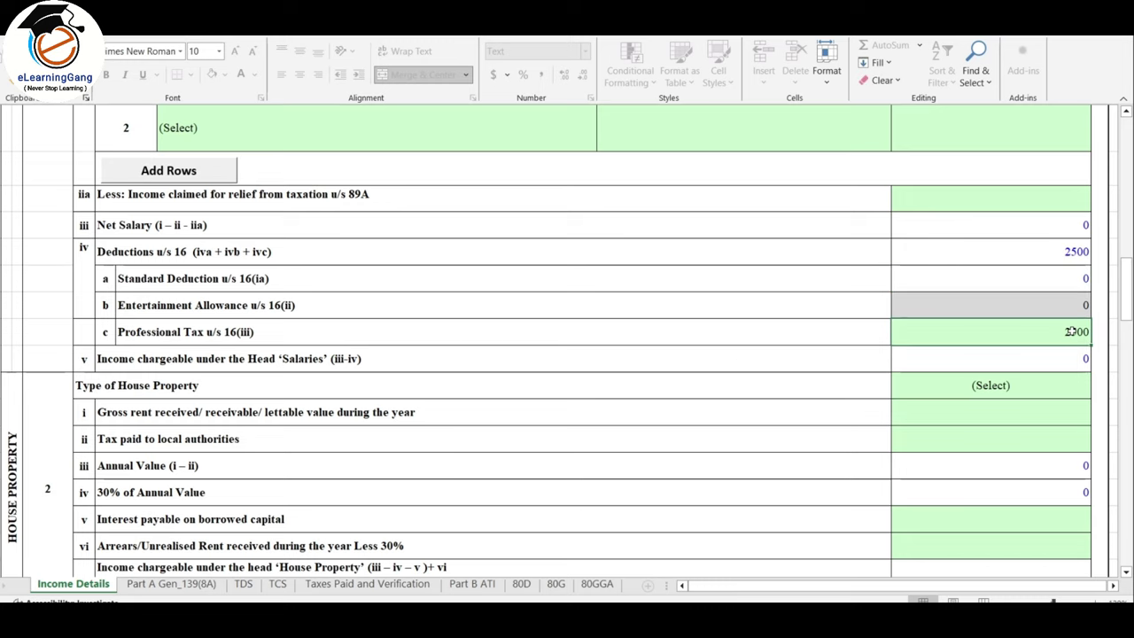
{"action": "scroll", "coordinate": [934, 354], "scroll_direction": "up", "scroll_amount": 3}
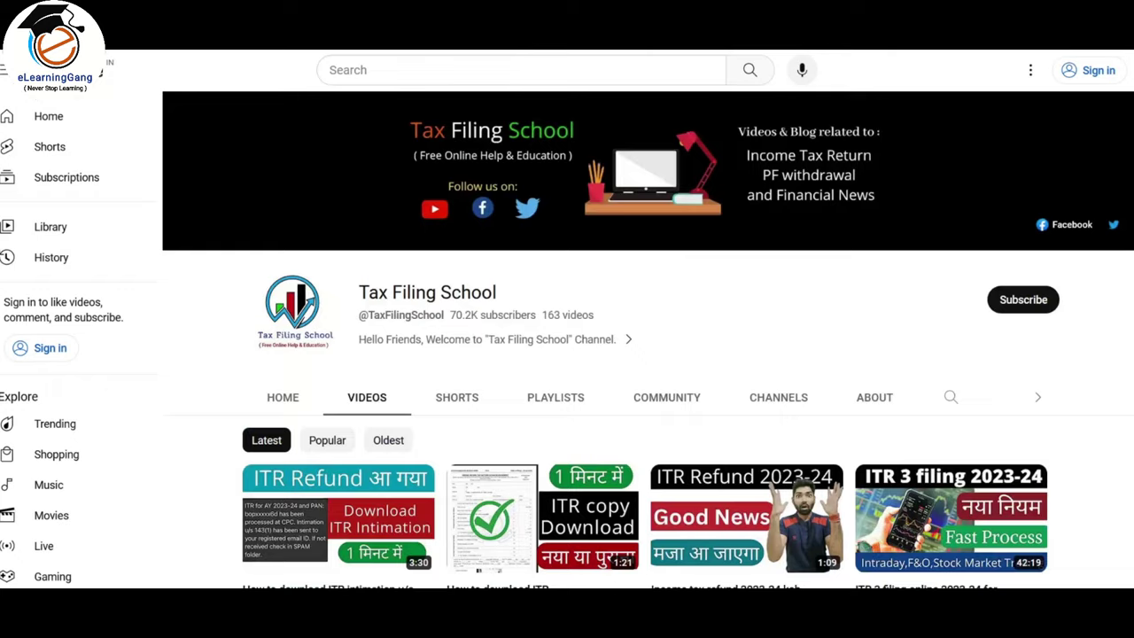
Scroll down the Tax Filing School channel's Videos list past the ITR filing tutorials
{"action": "scroll", "coordinate": [647, 347], "scroll_direction": "down", "scroll_amount": 5}
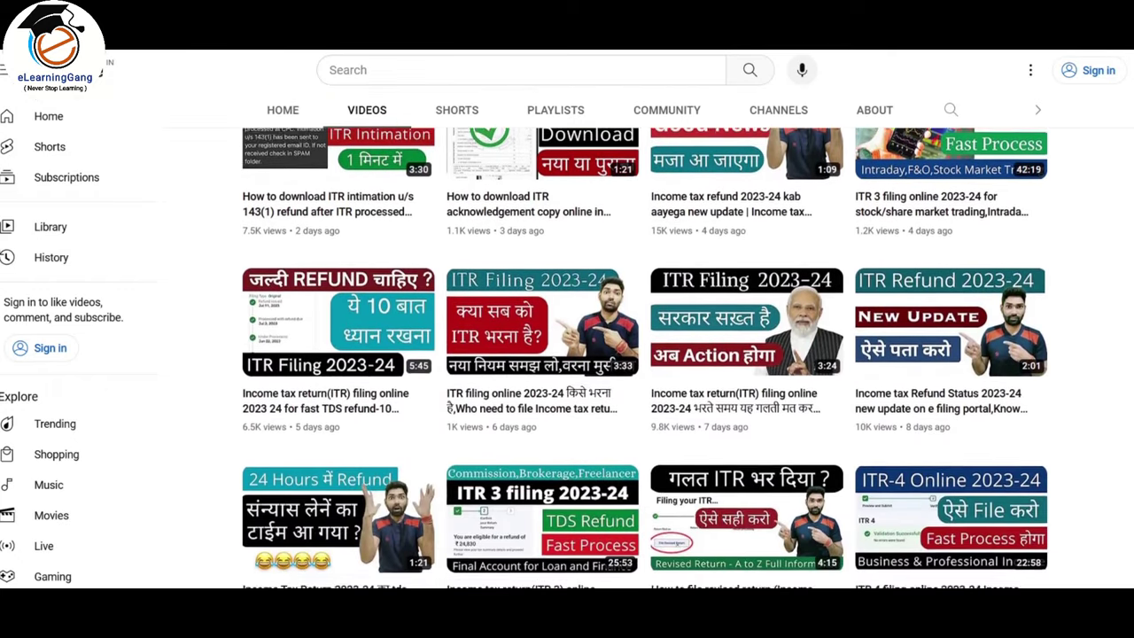
{"action": "scroll", "coordinate": [647, 348], "scroll_direction": "down", "scroll_amount": 1}
{"action": "scroll", "coordinate": [647, 347], "scroll_direction": "down", "scroll_amount": 2}
{"action": "scroll", "coordinate": [647, 348], "scroll_direction": "down", "scroll_amount": 2}
{"action": "scroll", "coordinate": [647, 347], "scroll_direction": "down", "scroll_amount": 1}
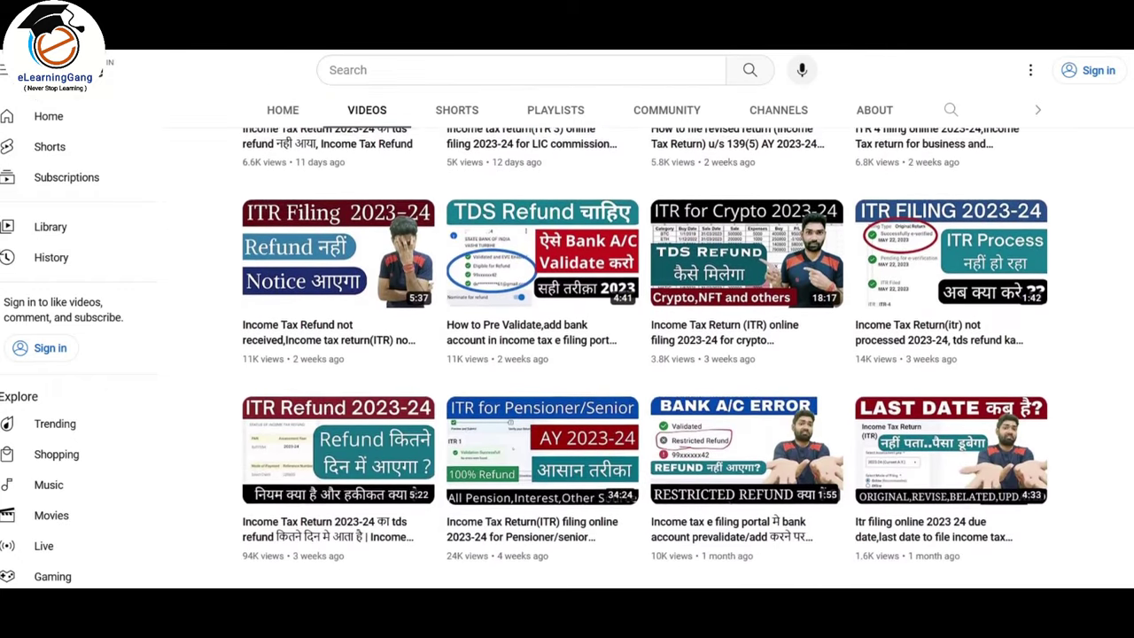
{"action": "scroll", "coordinate": [647, 348], "scroll_direction": "down", "scroll_amount": 2}
{"action": "scroll", "coordinate": [648, 347], "scroll_direction": "down", "scroll_amount": 1}
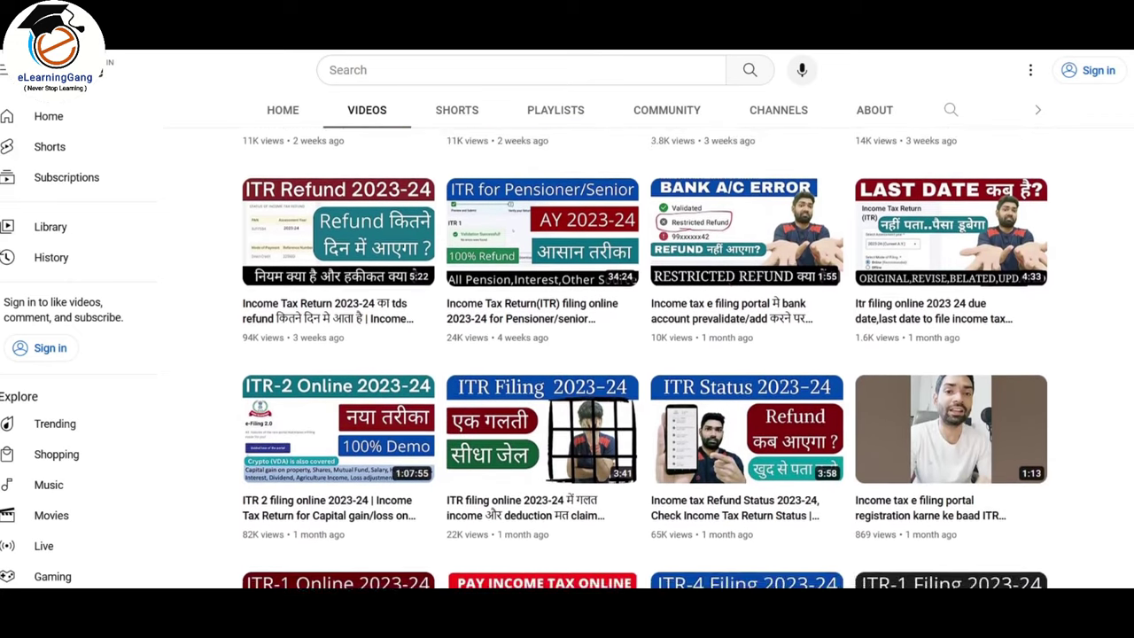
{"action": "scroll", "coordinate": [647, 347], "scroll_direction": "down", "scroll_amount": 1}
{"action": "scroll", "coordinate": [647, 347], "scroll_direction": "down", "scroll_amount": 1}
{"action": "scroll", "coordinate": [648, 347], "scroll_direction": "down", "scroll_amount": 1}
{"action": "scroll", "coordinate": [647, 347], "scroll_direction": "down", "scroll_amount": 7}
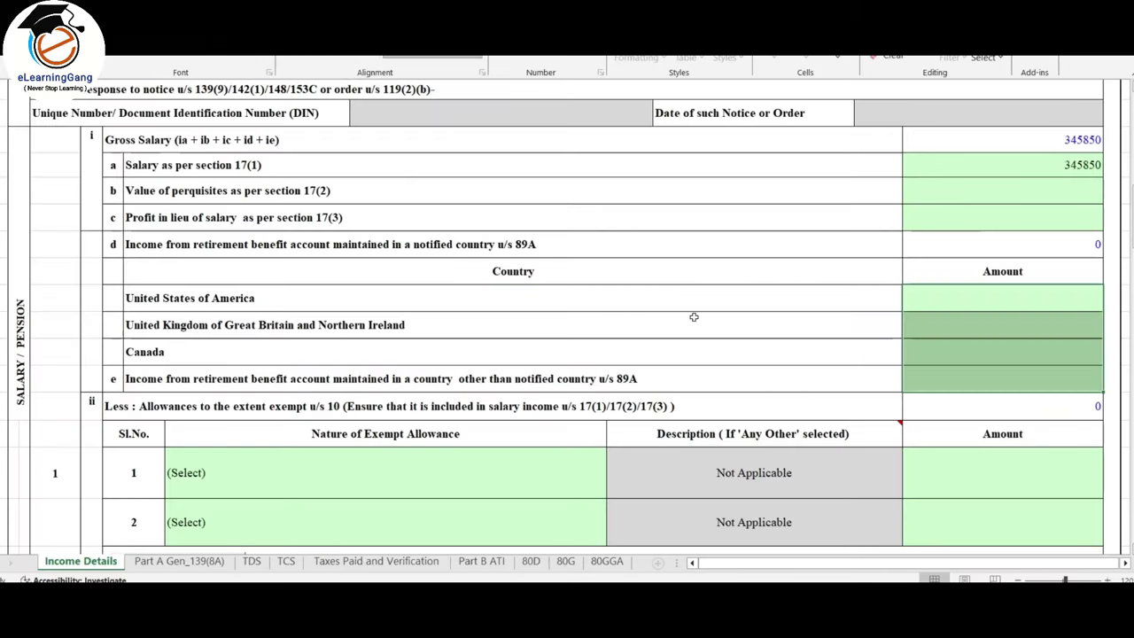
{"action": "scroll", "coordinate": [694, 317], "scroll_direction": "down", "scroll_amount": 4}
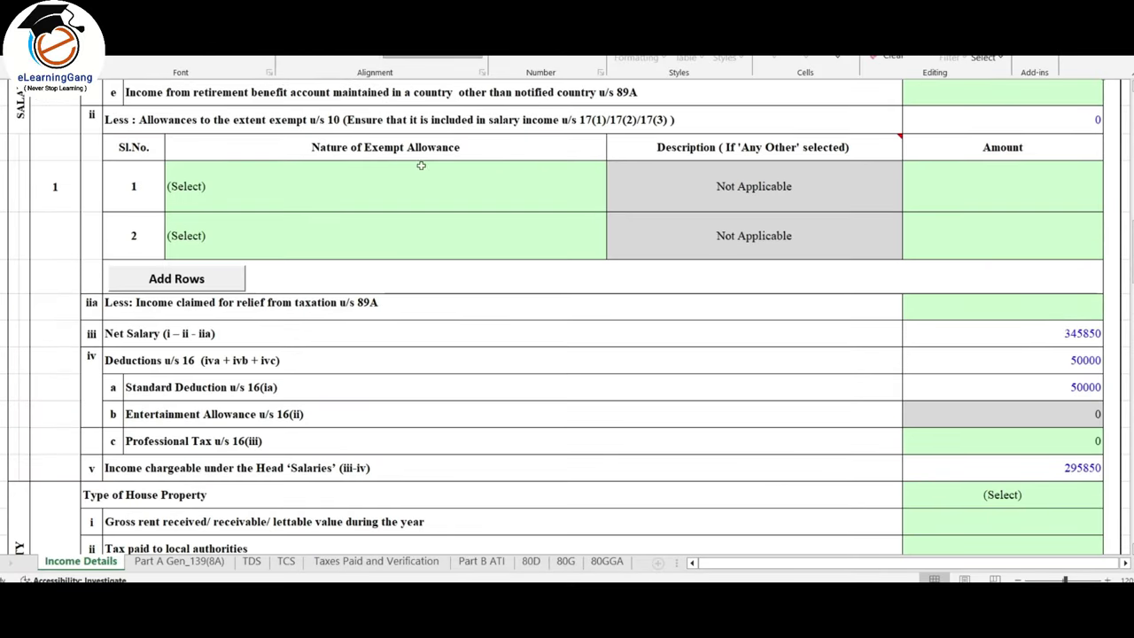
Claim a Sec 10(13A) house rent allowance exemption of 25000
{"action": "left_click", "coordinate": [362, 190]}
{"action": "left_click", "coordinate": [615, 186]}
{"action": "left_click", "coordinate": [310, 284]}
{"action": "left_click", "coordinate": [995, 200]}
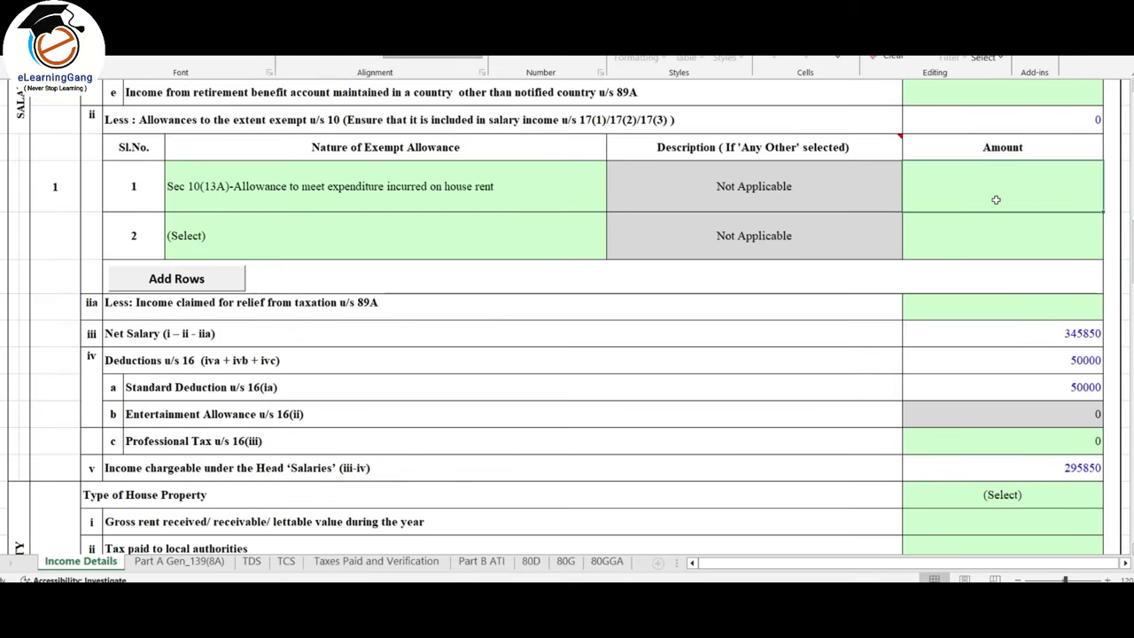
{"action": "type", "text": "25000"}
Add Any Other income described as GIFT with amount 55000
{"action": "left_click", "coordinate": [385, 235]}
{"action": "left_click", "coordinate": [613, 252]}
{"action": "scroll", "coordinate": [521, 310], "scroll_direction": "down", "scroll_amount": 3}
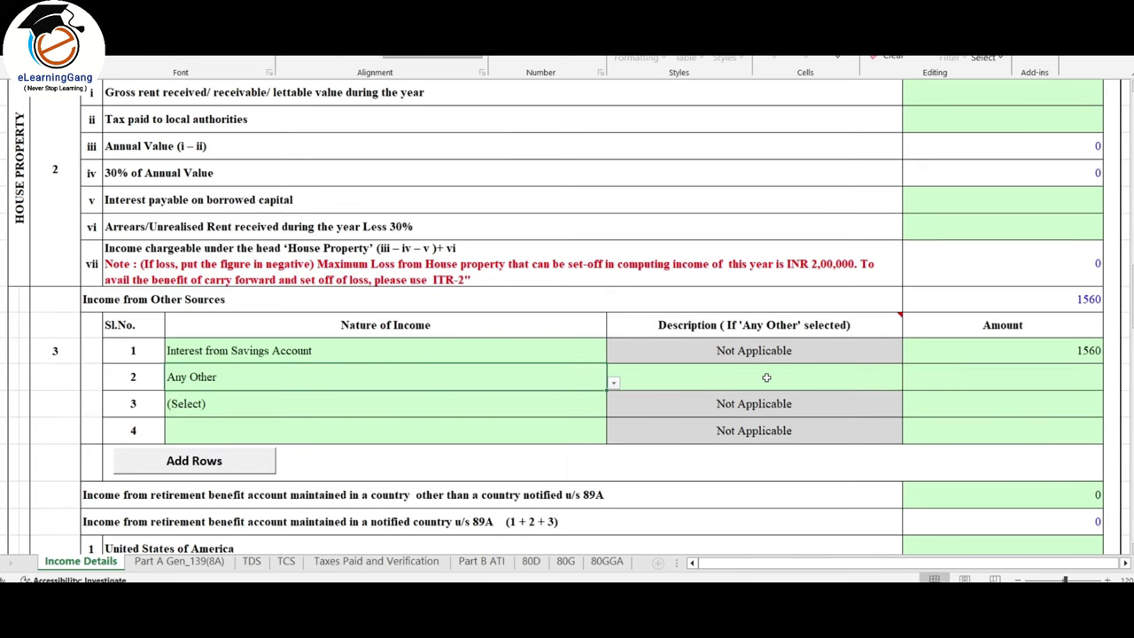
{"action": "left_click", "coordinate": [870, 383]}
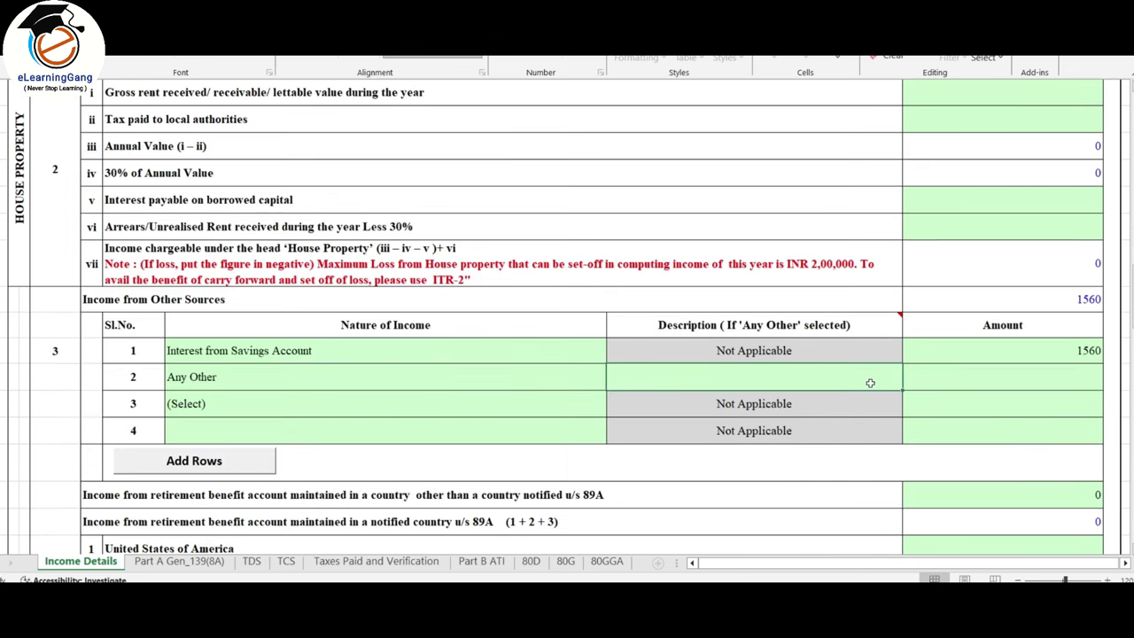
{"action": "type", "text": "GIFT"}
{"action": "left_click", "coordinate": [1001, 377]}
{"action": "type", "text": "55000"}
{"action": "key", "text": "Return"}
Enter a 1560 savings interest deduction under 80TTA
{"action": "left_click", "coordinate": [531, 403]}
{"action": "left_click", "coordinate": [614, 409]}
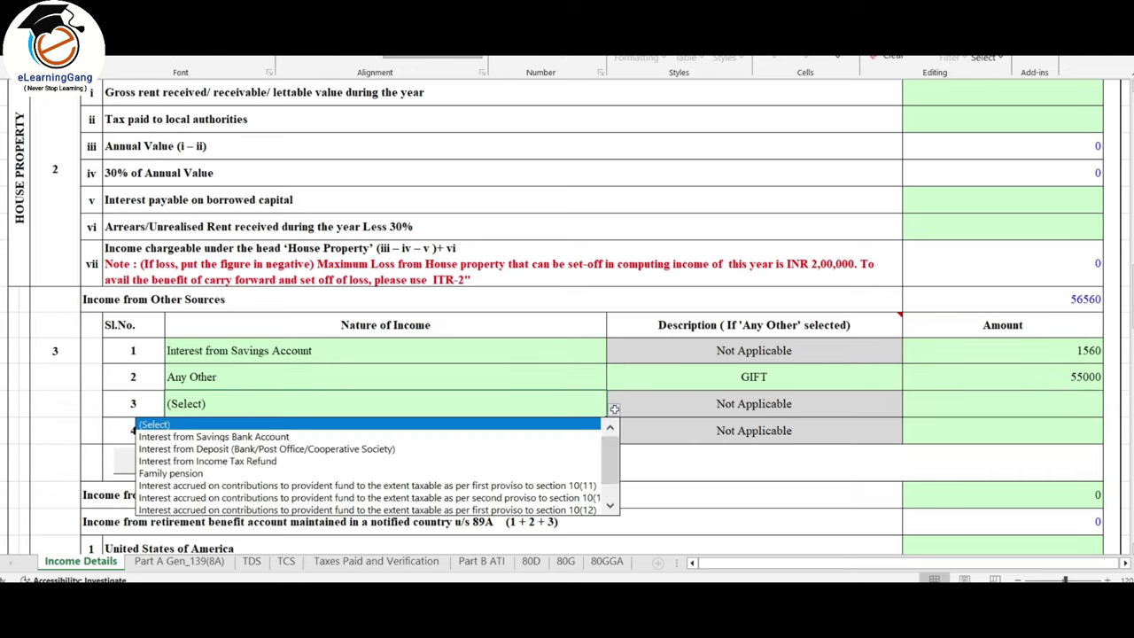
{"action": "scroll", "coordinate": [673, 446], "scroll_direction": "down", "scroll_amount": 12}
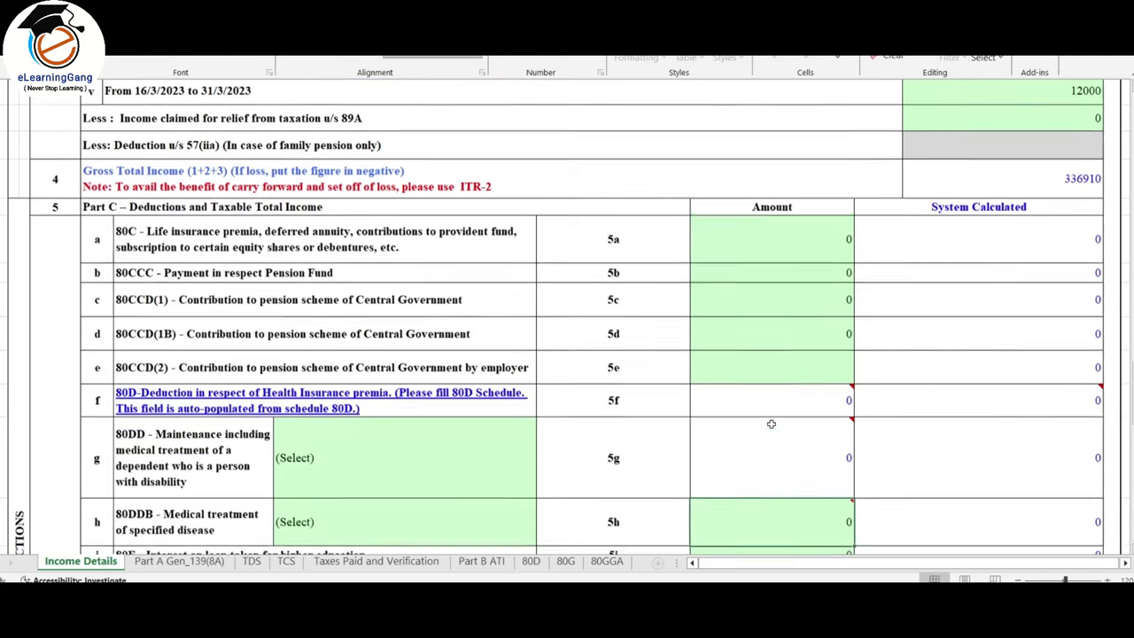
{"action": "left_click", "coordinate": [903, 274]}
{"action": "scroll", "coordinate": [807, 248], "scroll_direction": "down", "scroll_amount": 3}
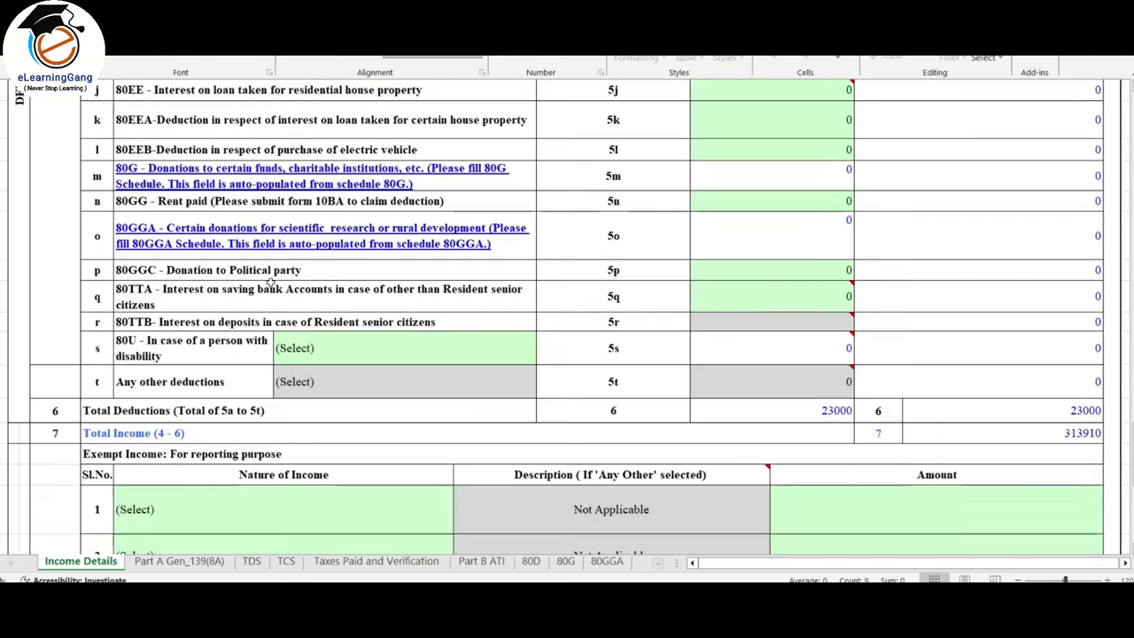
{"action": "left_click", "coordinate": [802, 297]}
{"action": "type", "text": "1560"}
{"action": "key", "text": "Return"}
Set the first exempt income type to Any Other
{"action": "scroll", "coordinate": [898, 296], "scroll_direction": "up", "scroll_amount": 2}
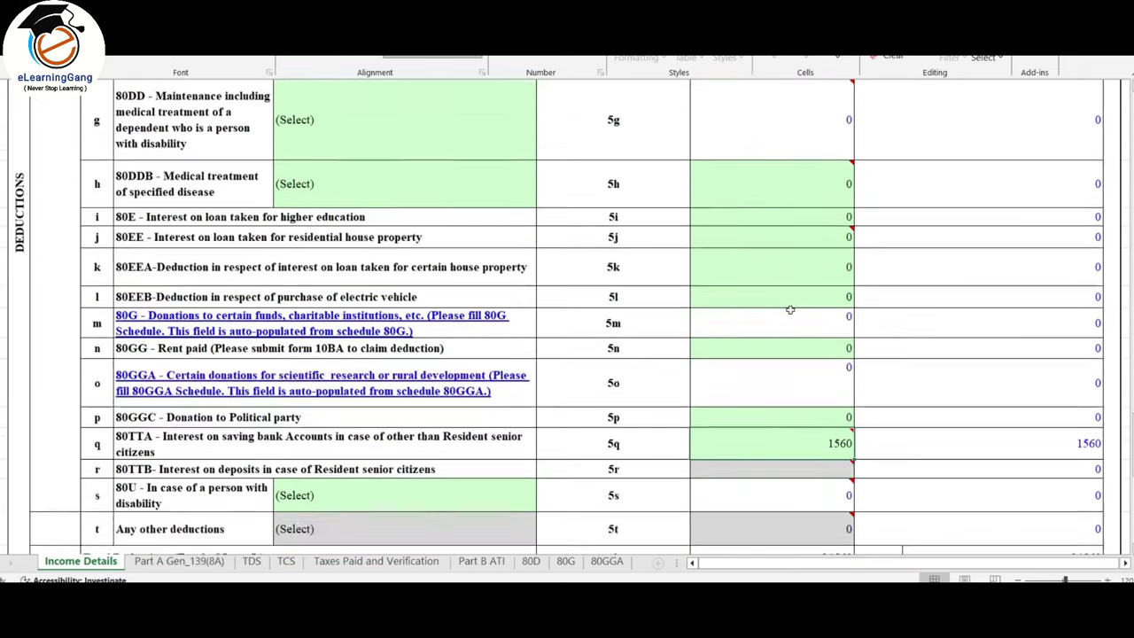
{"action": "scroll", "coordinate": [891, 316], "scroll_direction": "down", "scroll_amount": 8}
{"action": "left_click", "coordinate": [460, 321]}
{"action": "left_click", "coordinate": [222, 430]}
{"action": "scroll", "coordinate": [564, 290], "scroll_direction": "down", "scroll_amount": 2}
{"action": "scroll", "coordinate": [564, 290], "scroll_direction": "down", "scroll_amount": 2}
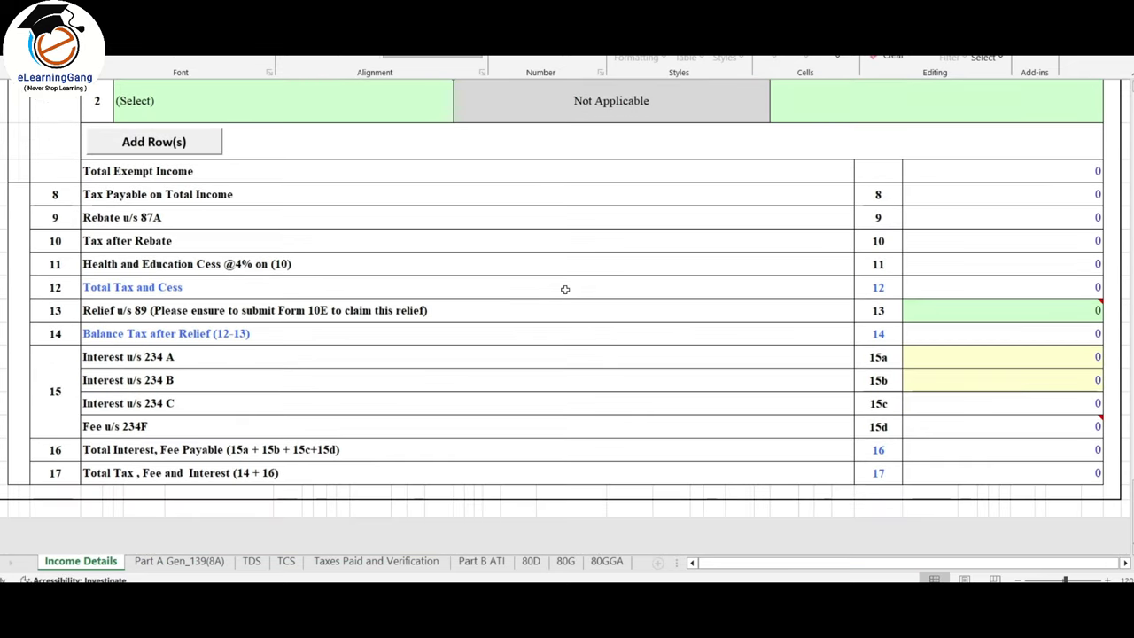
Check the Fee u/s 234F value on the Income Details sheet
{"action": "left_click", "coordinate": [892, 134]}
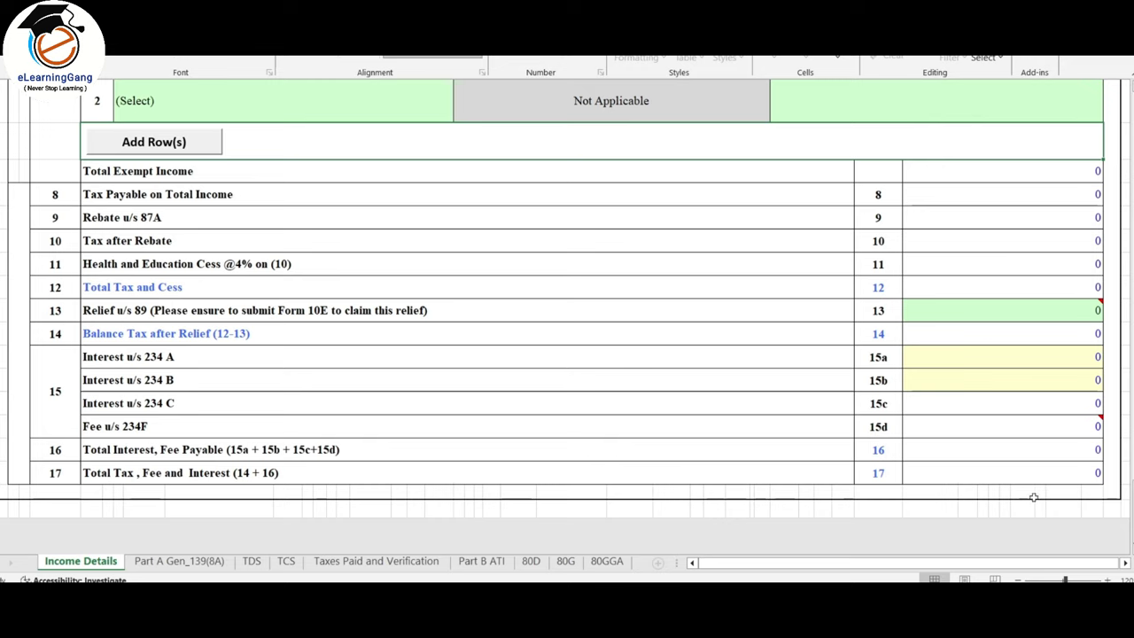
{"action": "left_click_drag", "start_coordinate": [1033, 497], "coordinate": [1053, 430]}
{"action": "left_click", "coordinate": [987, 419]}
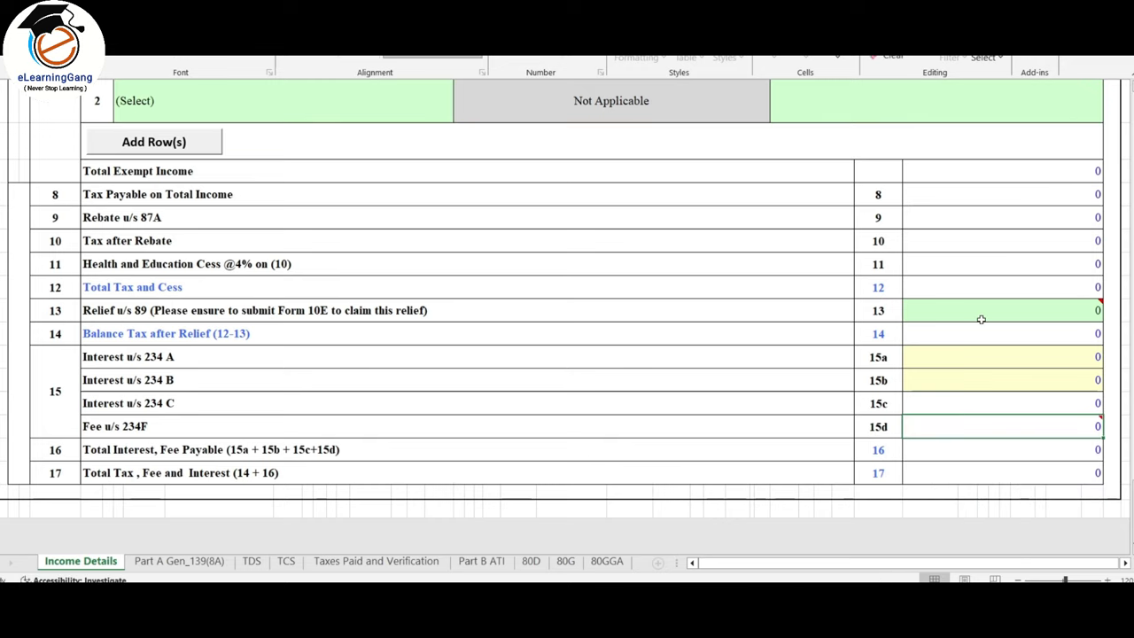
{"action": "mouse_move", "coordinate": [980, 319]}
{"action": "scroll", "coordinate": [843, 281], "scroll_direction": "up", "scroll_amount": 3}
{"action": "scroll", "coordinate": [843, 281], "scroll_direction": "up", "scroll_amount": 10}
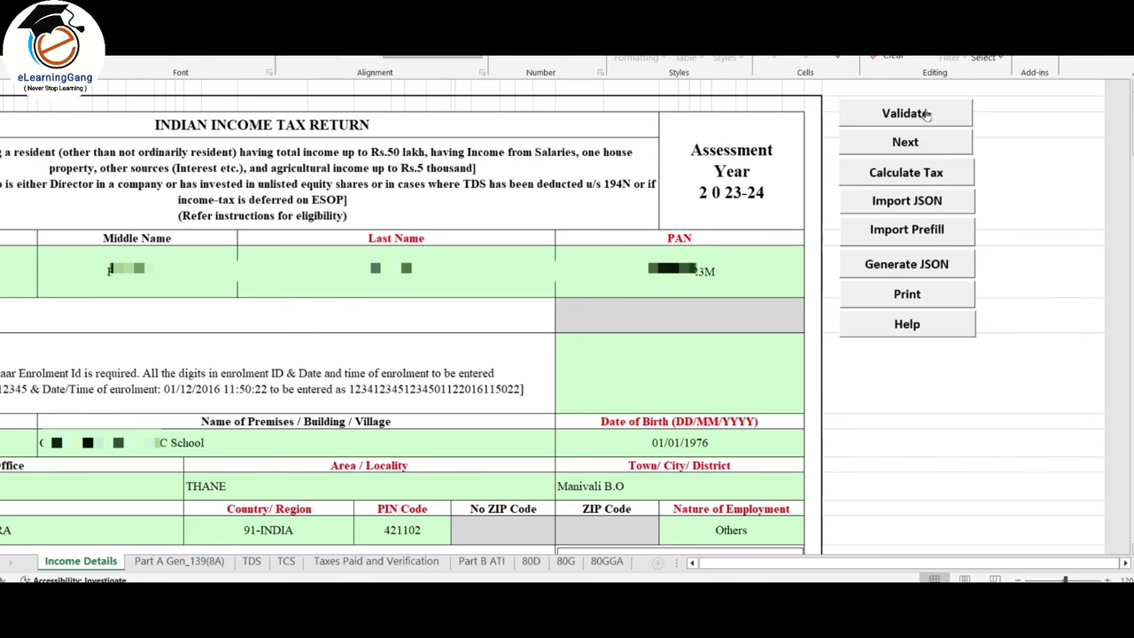
Validate Income Details, then move to the TDS sheet and dismiss its TAN alert
{"action": "left_click", "coordinate": [926, 115]}
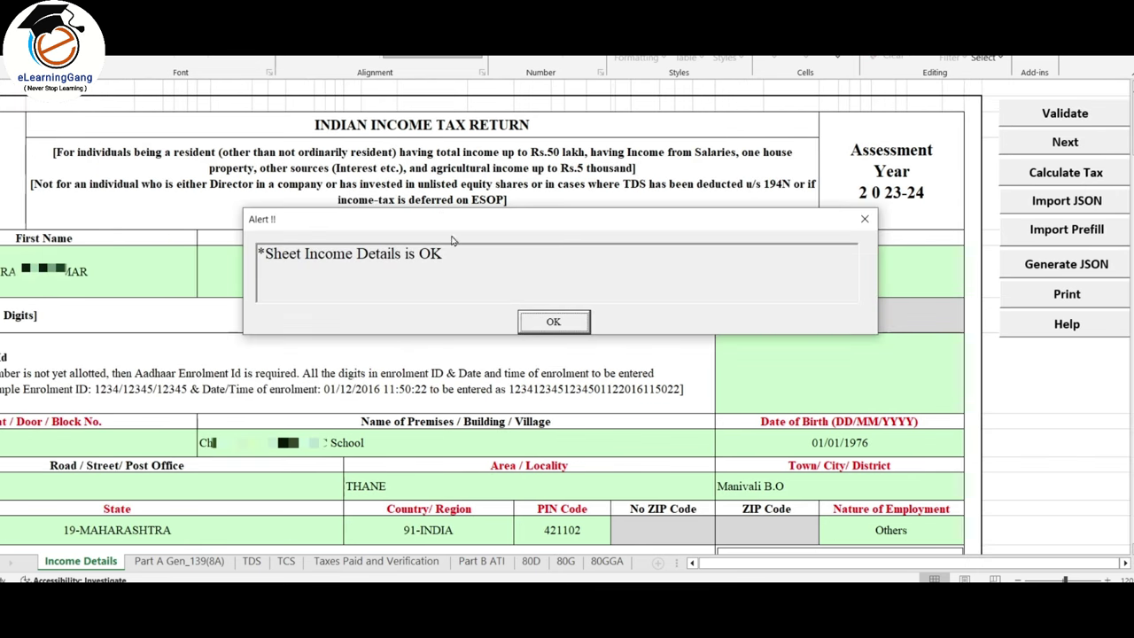
{"action": "left_click", "coordinate": [553, 323]}
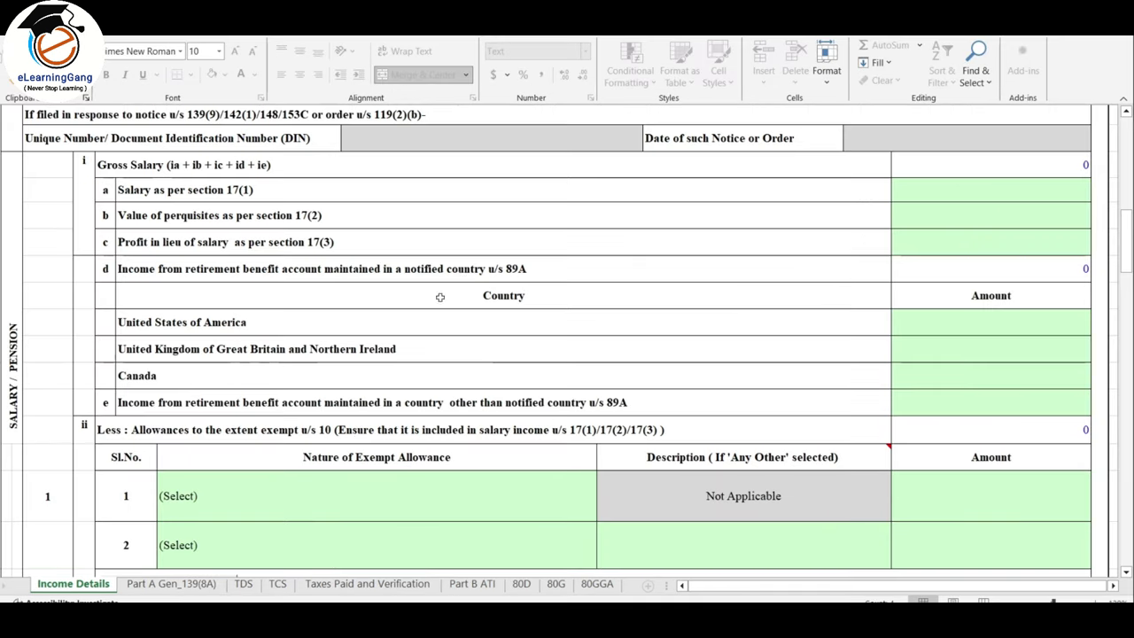
{"action": "left_click", "coordinate": [243, 584]}
{"action": "left_click", "coordinate": [546, 349]}
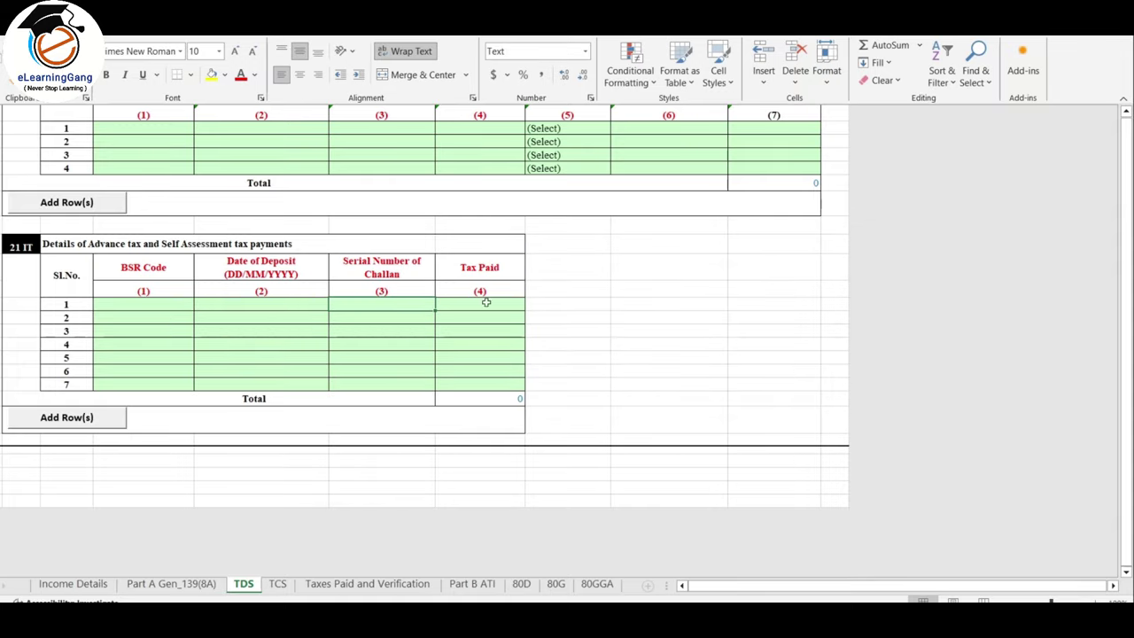
{"action": "scroll", "coordinate": [417, 311], "scroll_direction": "up", "scroll_amount": 3}
{"action": "scroll", "coordinate": [417, 311], "scroll_direction": "up", "scroll_amount": 3}
{"action": "scroll", "coordinate": [417, 311], "scroll_direction": "down", "scroll_amount": 4}
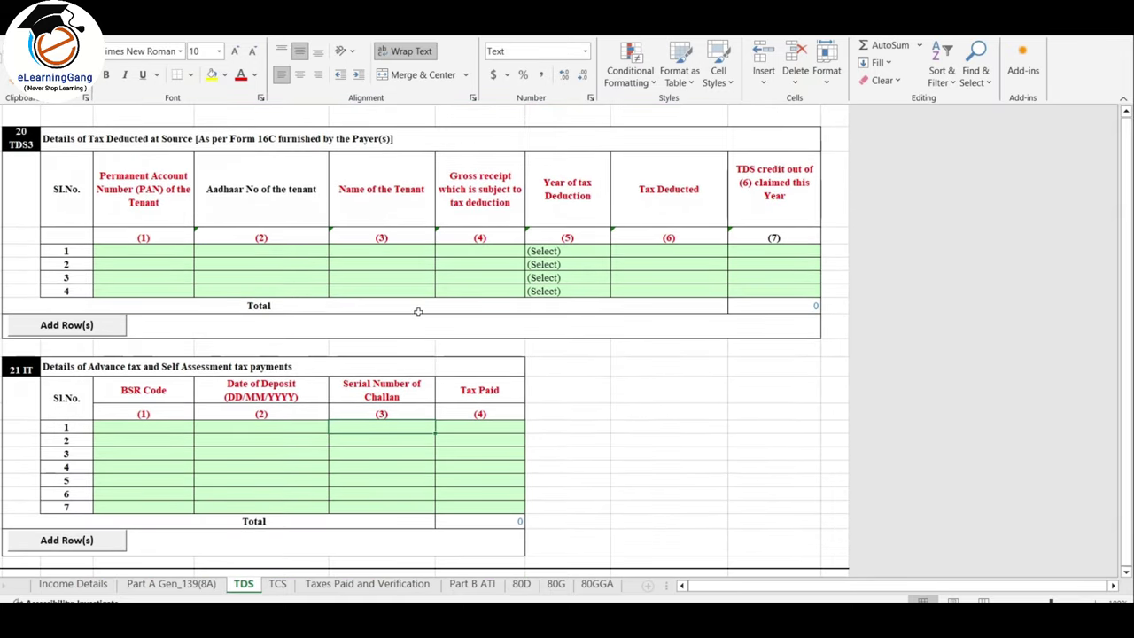
{"action": "scroll", "coordinate": [417, 311], "scroll_direction": "up", "scroll_amount": 3}
{"action": "scroll", "coordinate": [417, 311], "scroll_direction": "up", "scroll_amount": 3}
{"action": "scroll", "coordinate": [417, 311], "scroll_direction": "down", "scroll_amount": 4}
Look through the TCS, 80D, 80G and 80GGA sheets, ending on Taxes Paid and Verification
{"action": "scroll", "coordinate": [417, 311], "scroll_direction": "down", "scroll_amount": 1}
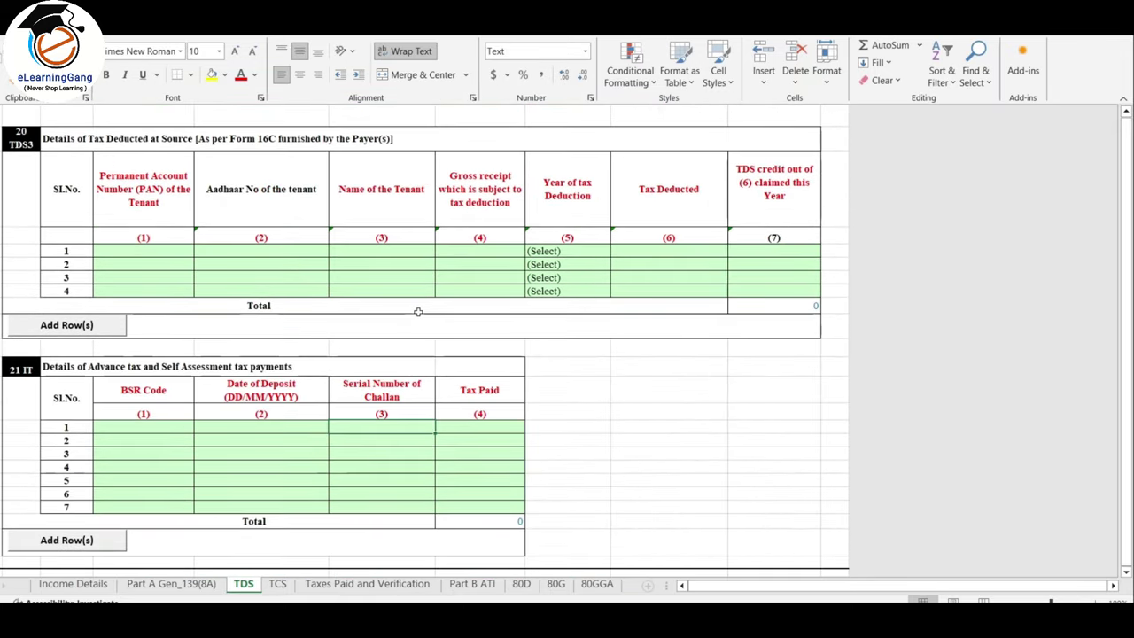
{"action": "left_click", "coordinate": [276, 585]}
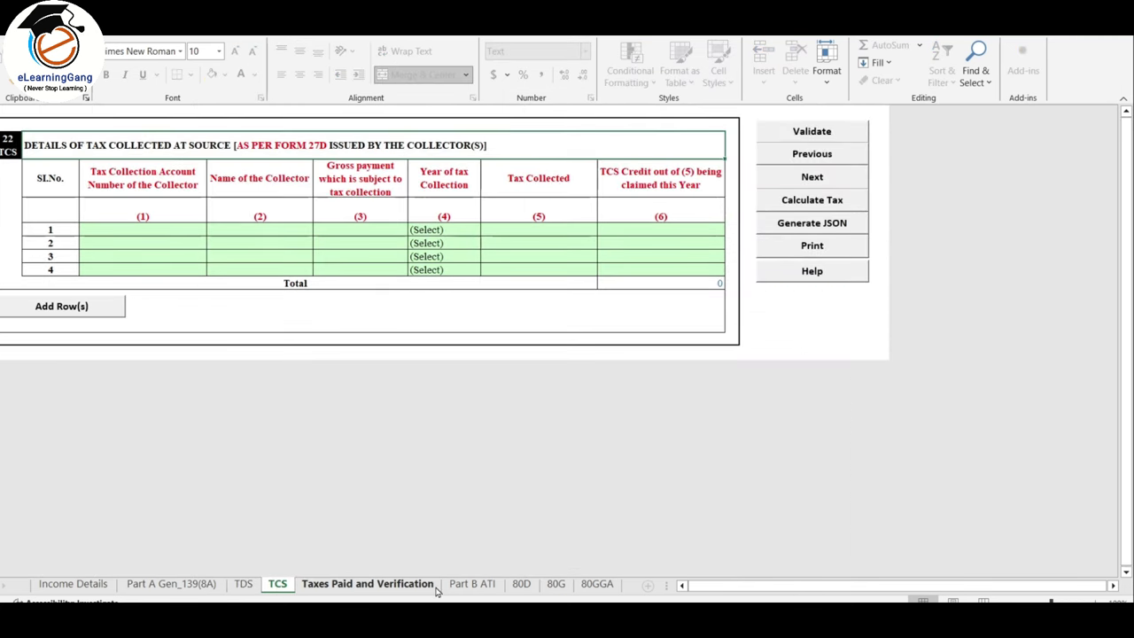
{"action": "left_click", "coordinate": [523, 588]}
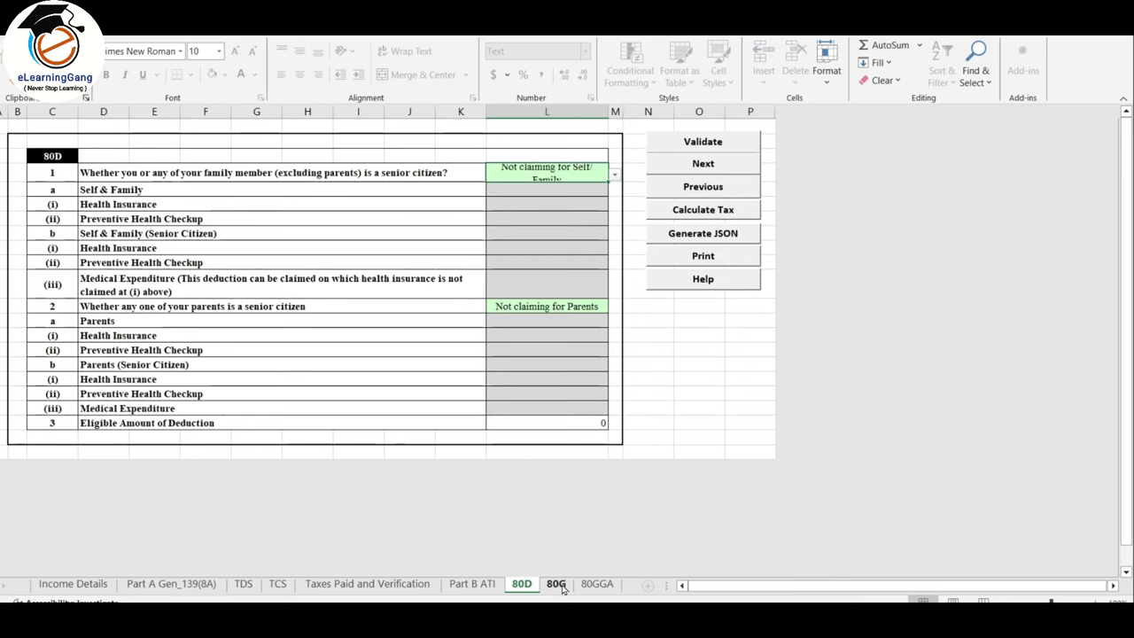
{"action": "left_click", "coordinate": [557, 586]}
{"action": "left_click", "coordinate": [601, 586]}
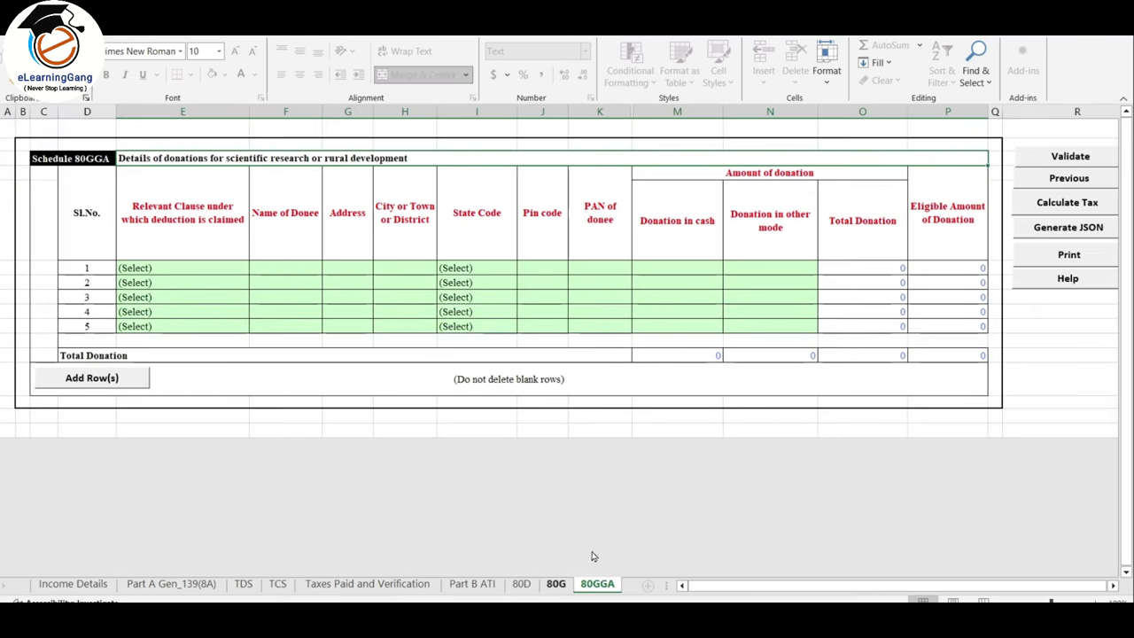
{"action": "left_click", "coordinate": [371, 587]}
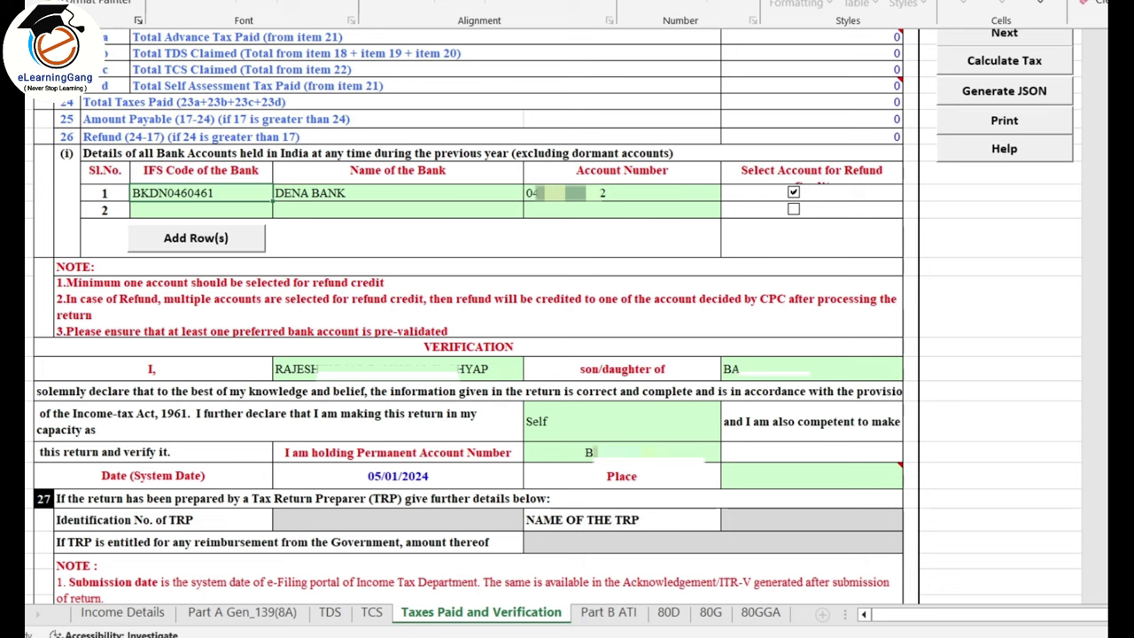
Enter MUMBAI as the verification Place, with capacity Self
{"action": "left_click", "coordinate": [573, 418]}
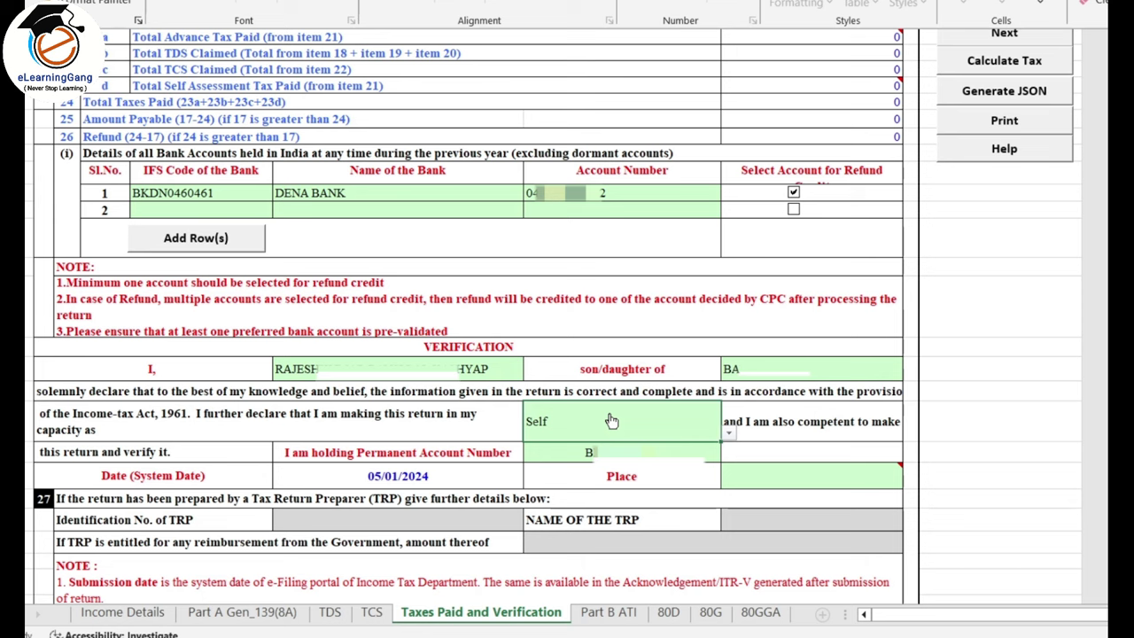
{"action": "left_click", "coordinate": [795, 480]}
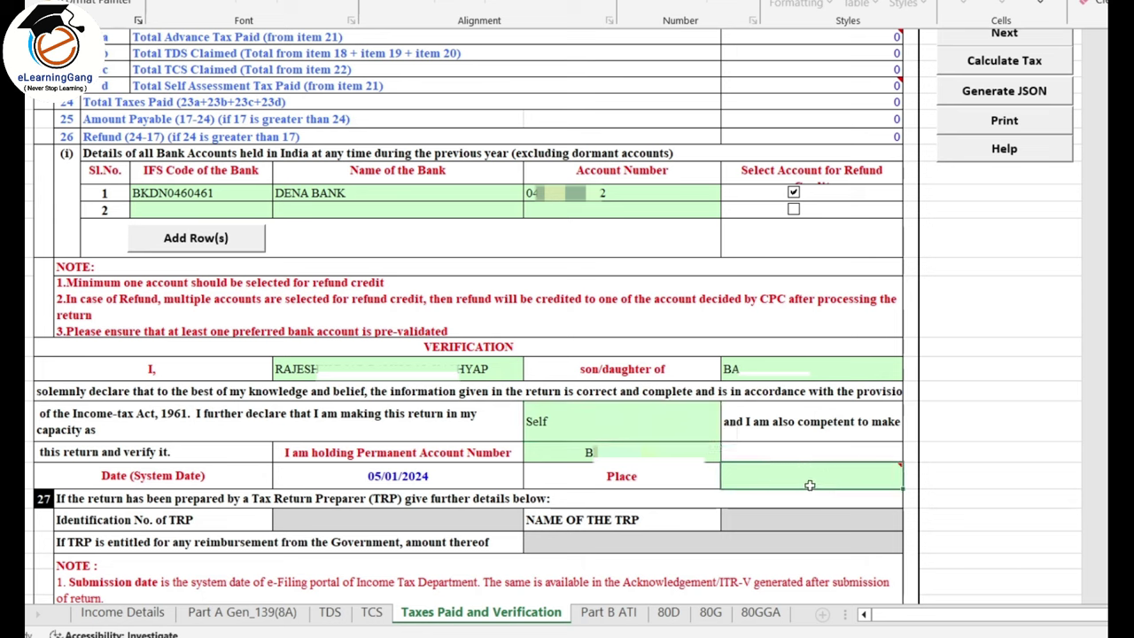
{"action": "type", "text": "MUMBAI"}
{"action": "key", "text": "Return"}
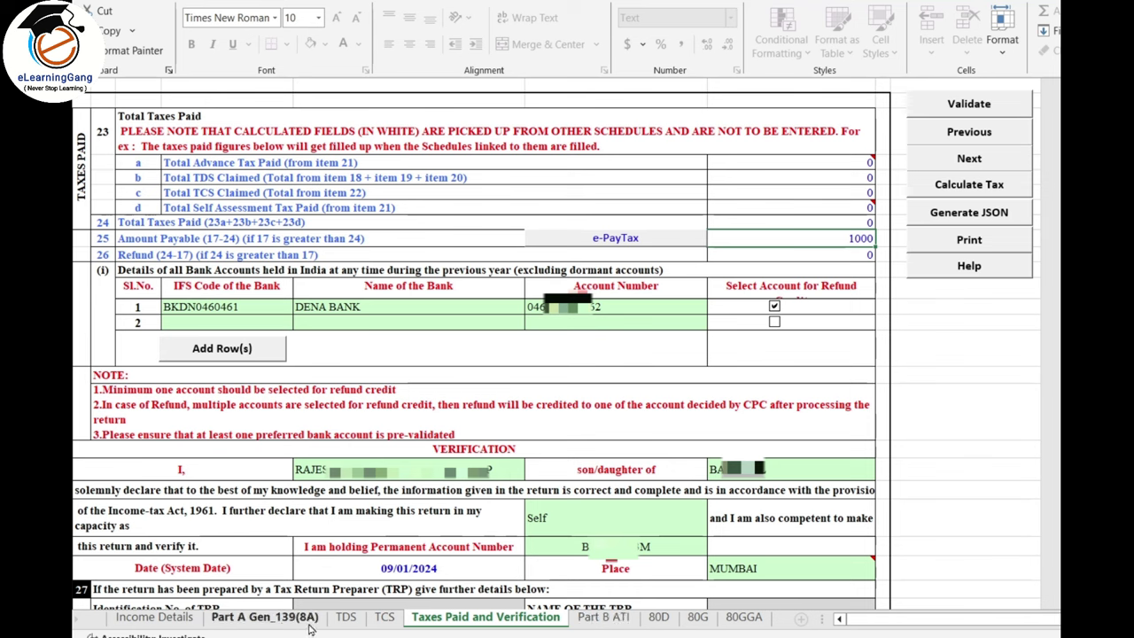
On the Part A Gen_139(8A) sheet, answer Yes to A5, return previously filed
{"action": "left_click", "coordinate": [300, 620]}
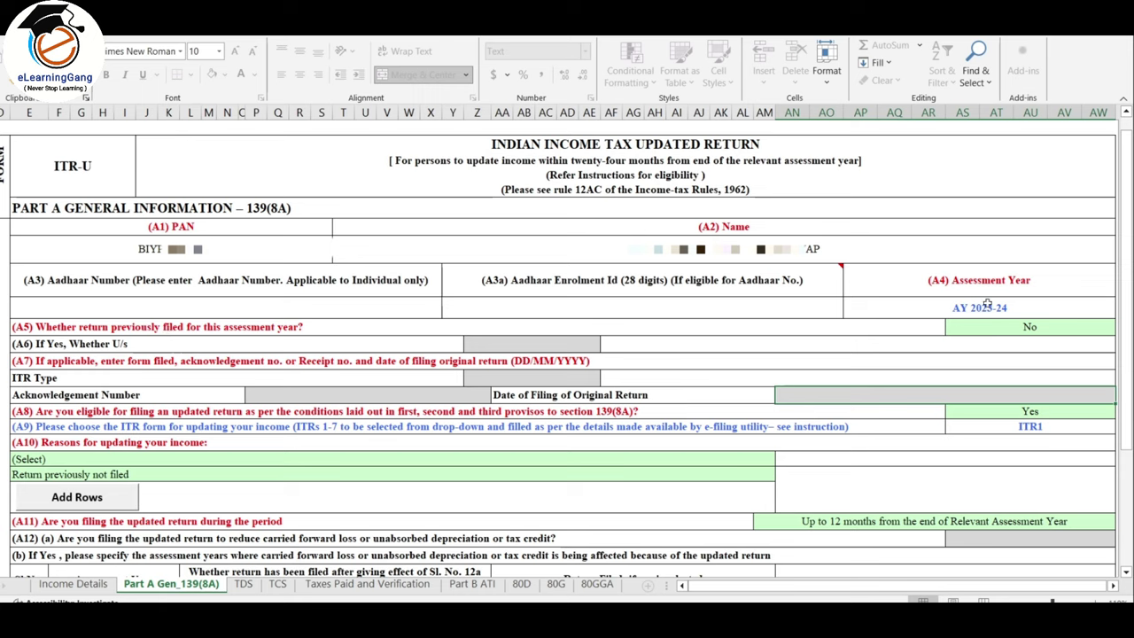
{"action": "left_click", "coordinate": [989, 335]}
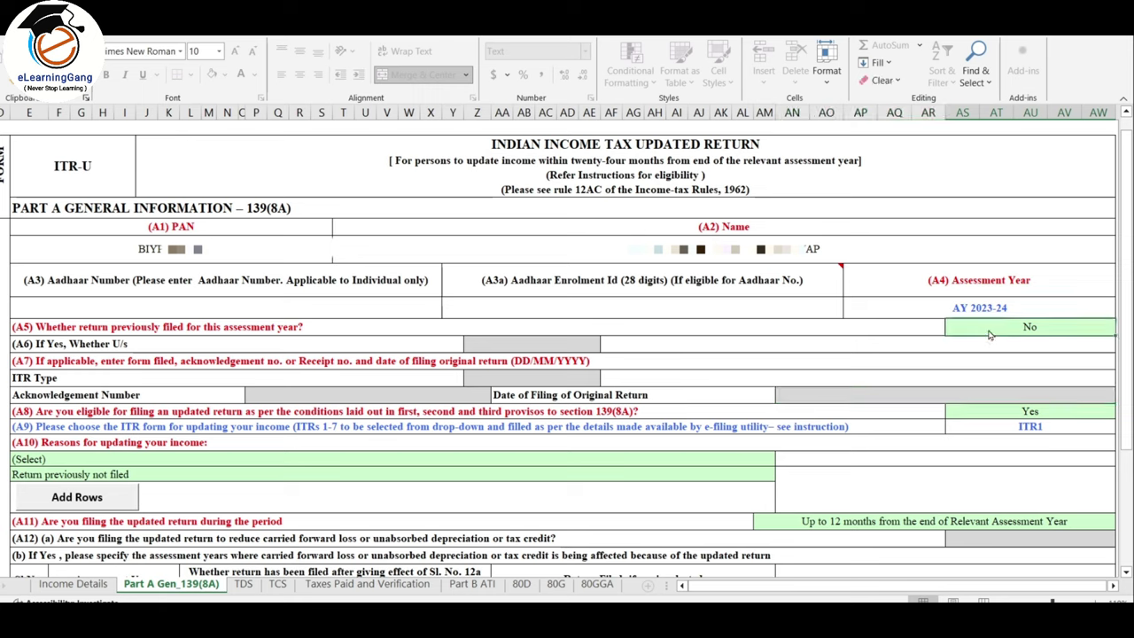
{"action": "key", "text": "alt+Down"}
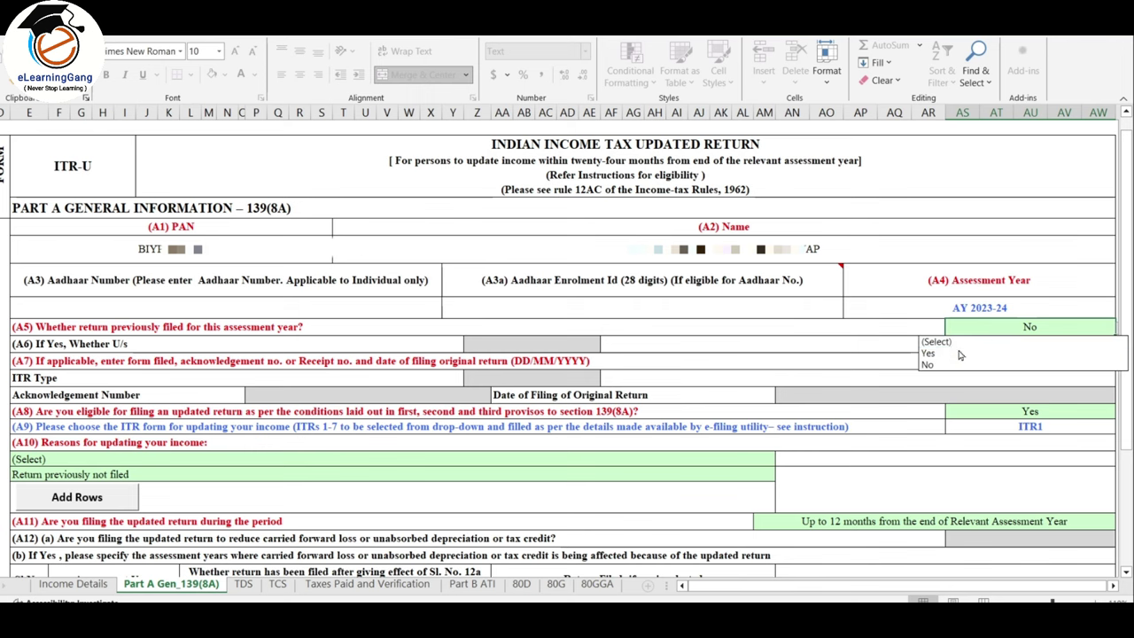
{"action": "left_click", "coordinate": [951, 354]}
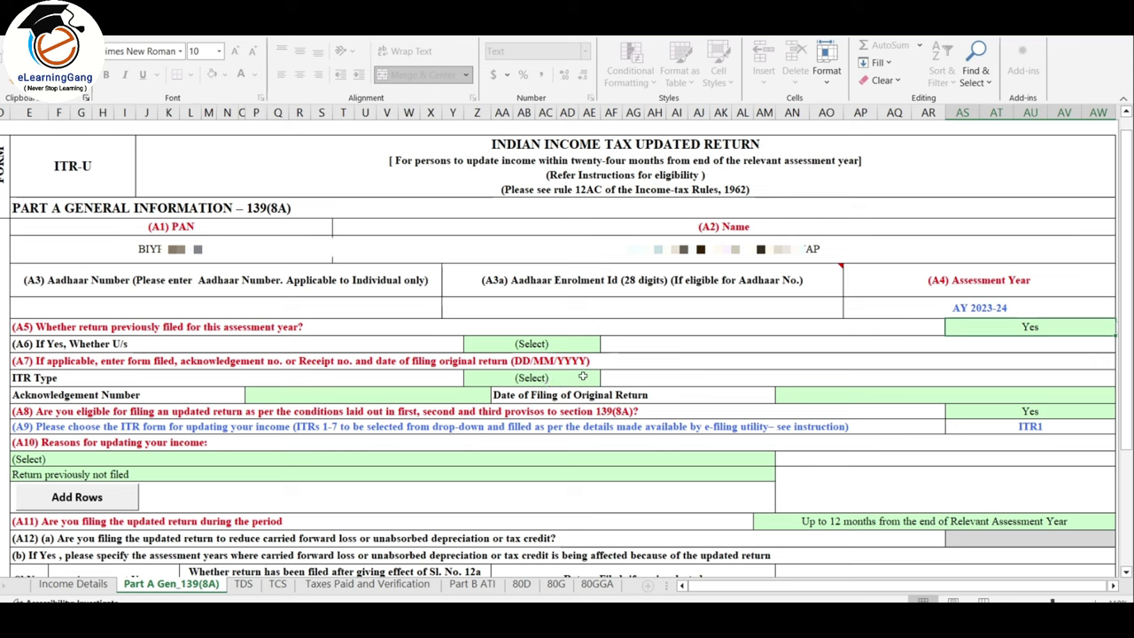
Set A6 to section 139(1) and the original return's ITR Type to ITR4
{"action": "left_click", "coordinate": [531, 344]}
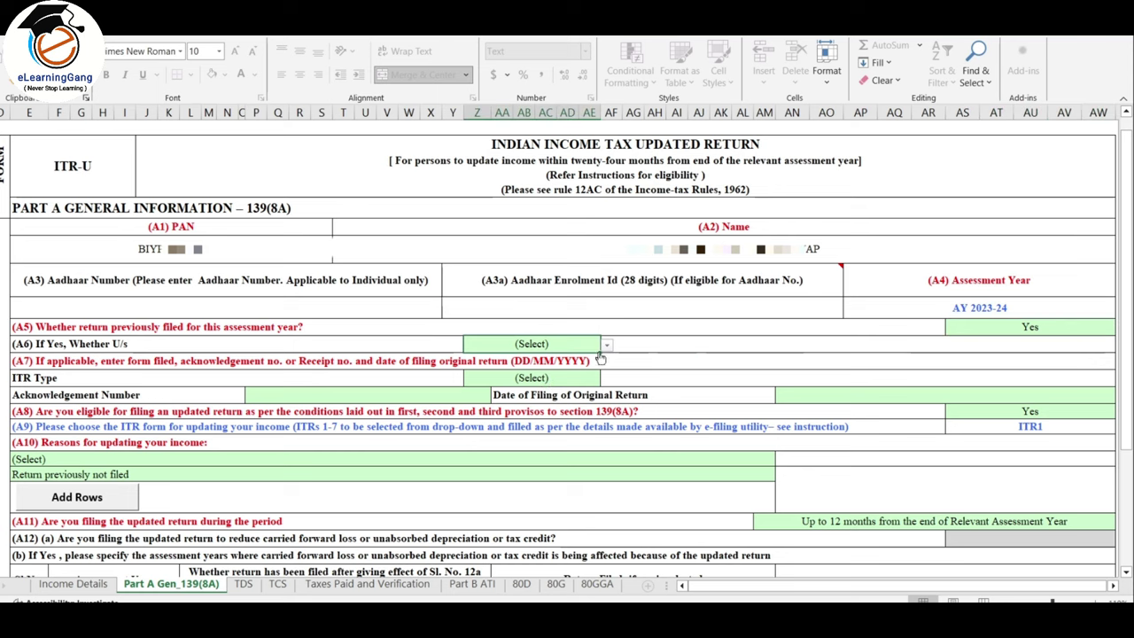
{"action": "left_click", "coordinate": [607, 347]}
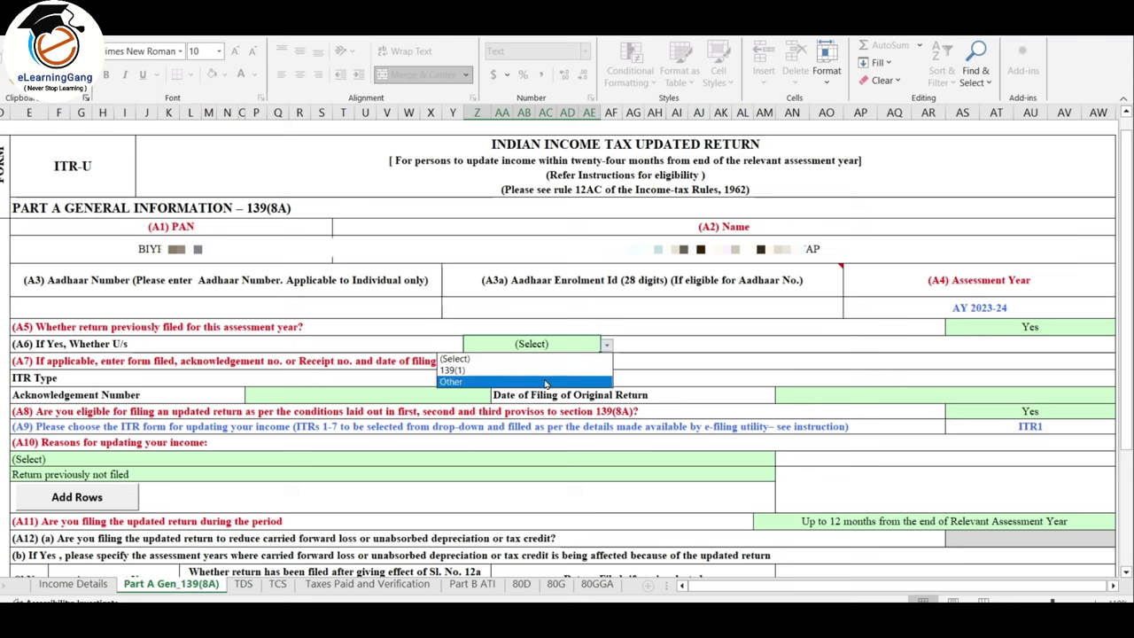
{"action": "left_click", "coordinate": [549, 369]}
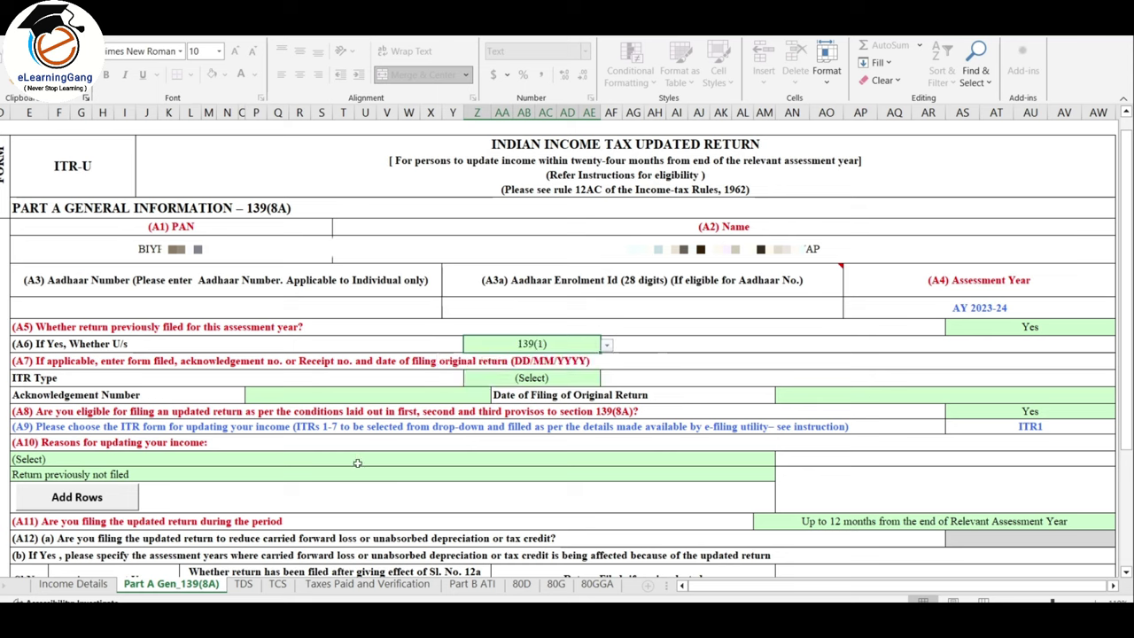
{"action": "left_click", "coordinate": [541, 379]}
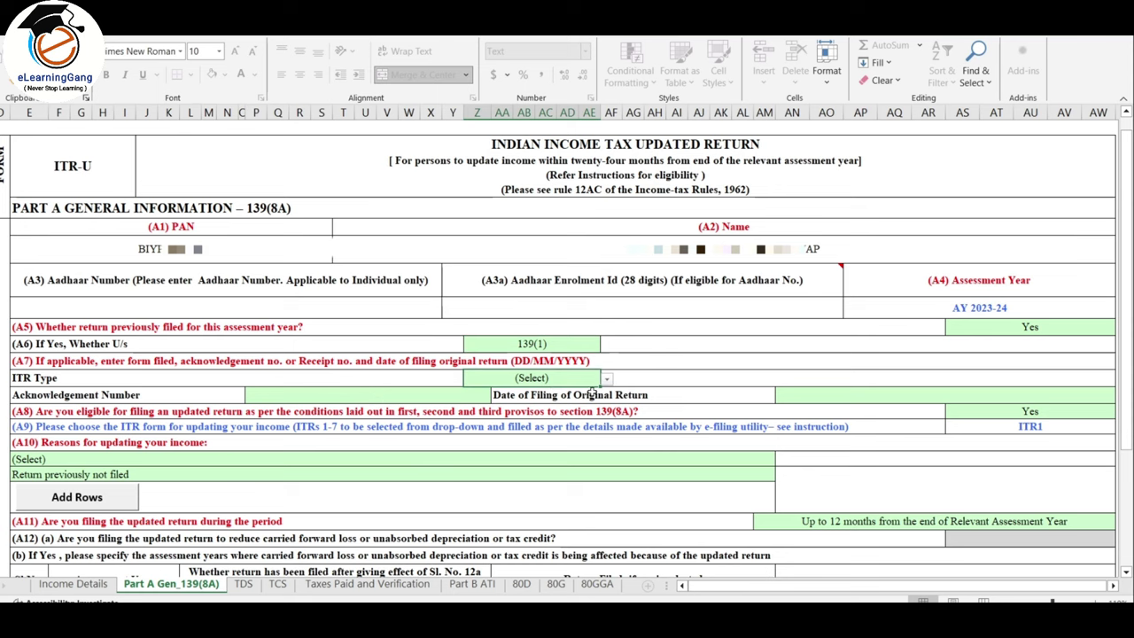
{"action": "left_click", "coordinate": [606, 378]}
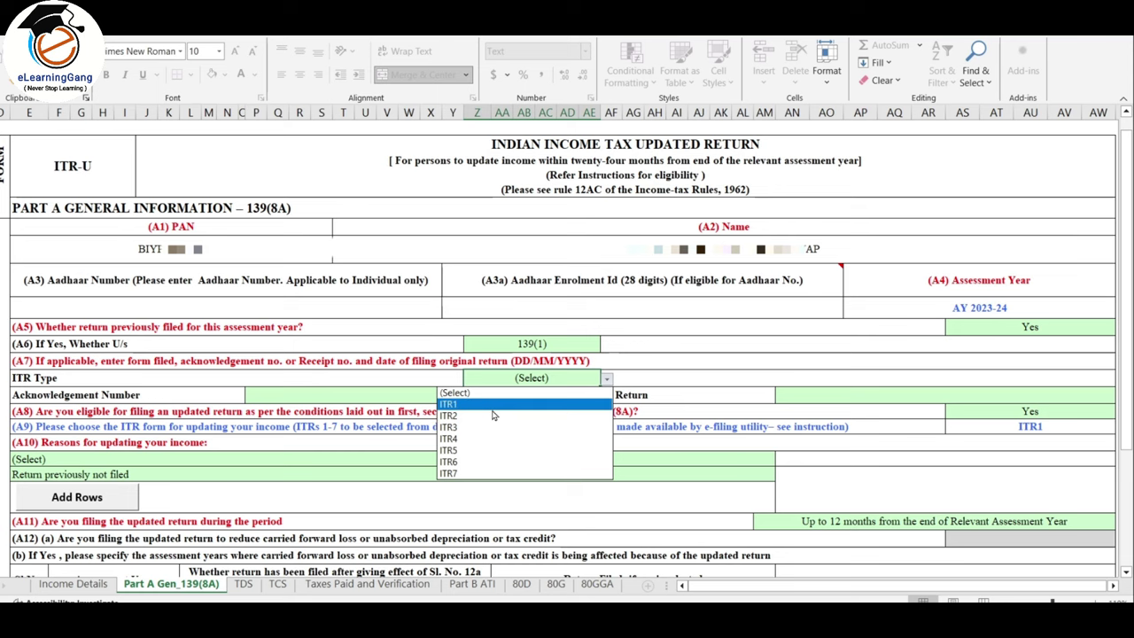
{"action": "left_click", "coordinate": [495, 439]}
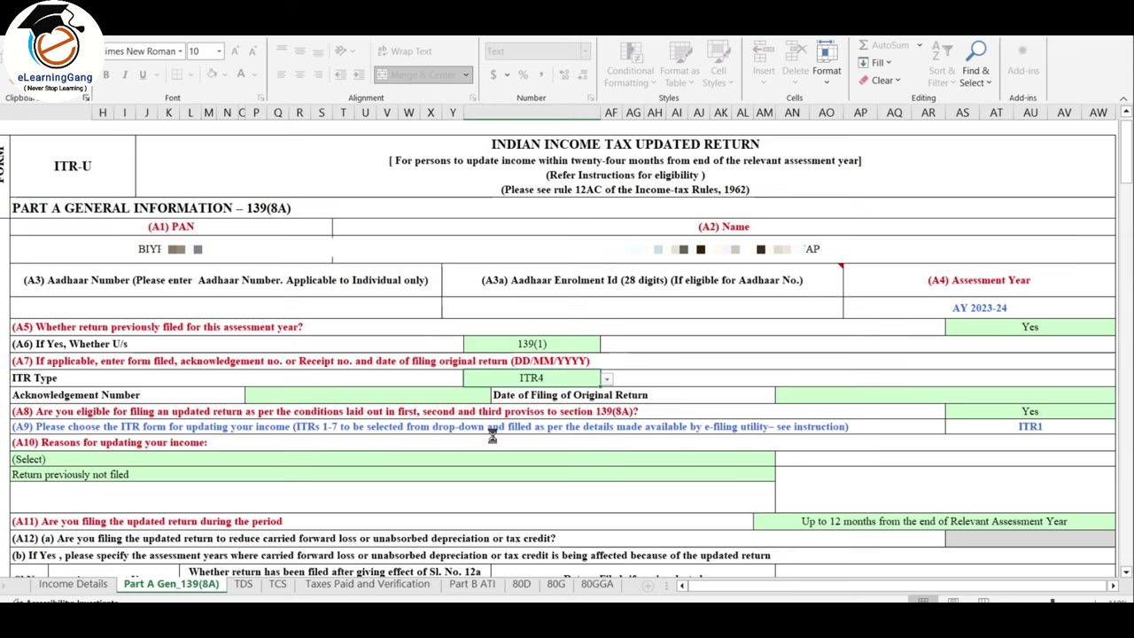
{"action": "left_click", "coordinate": [372, 394]}
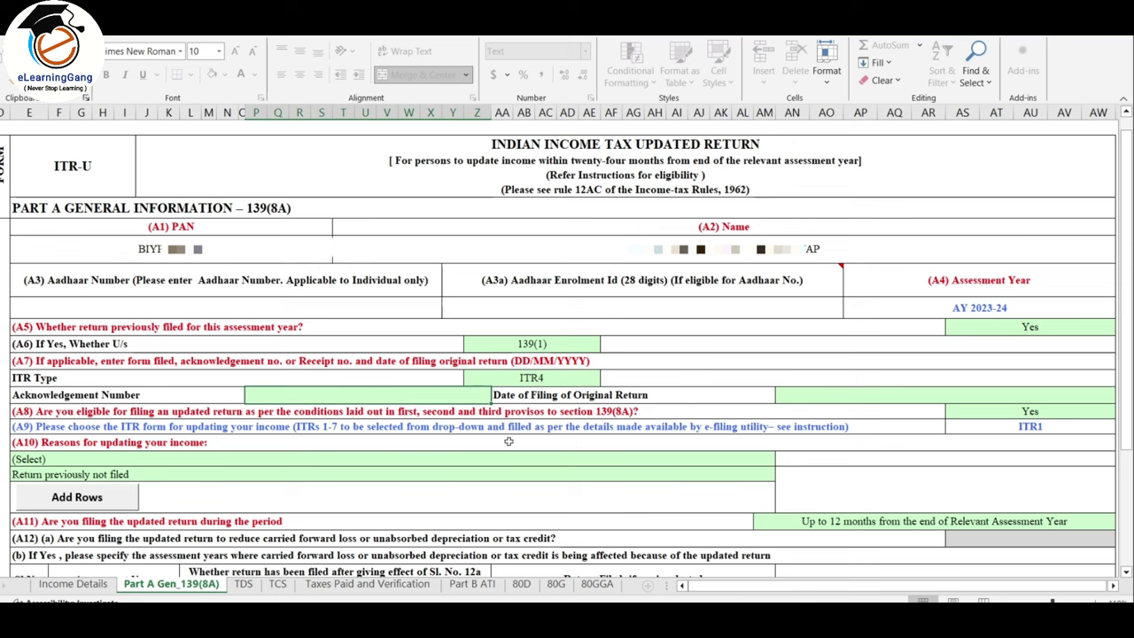
{"action": "left_click", "coordinate": [841, 399]}
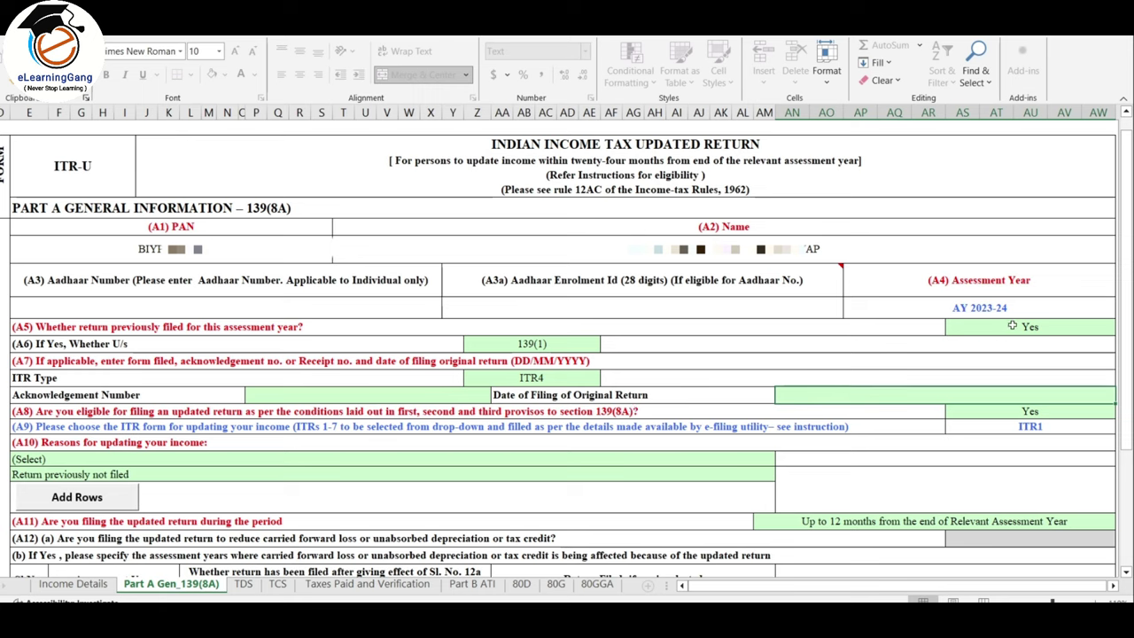
Change the A5 previously-filed answer to No
{"action": "left_click", "coordinate": [1012, 326]}
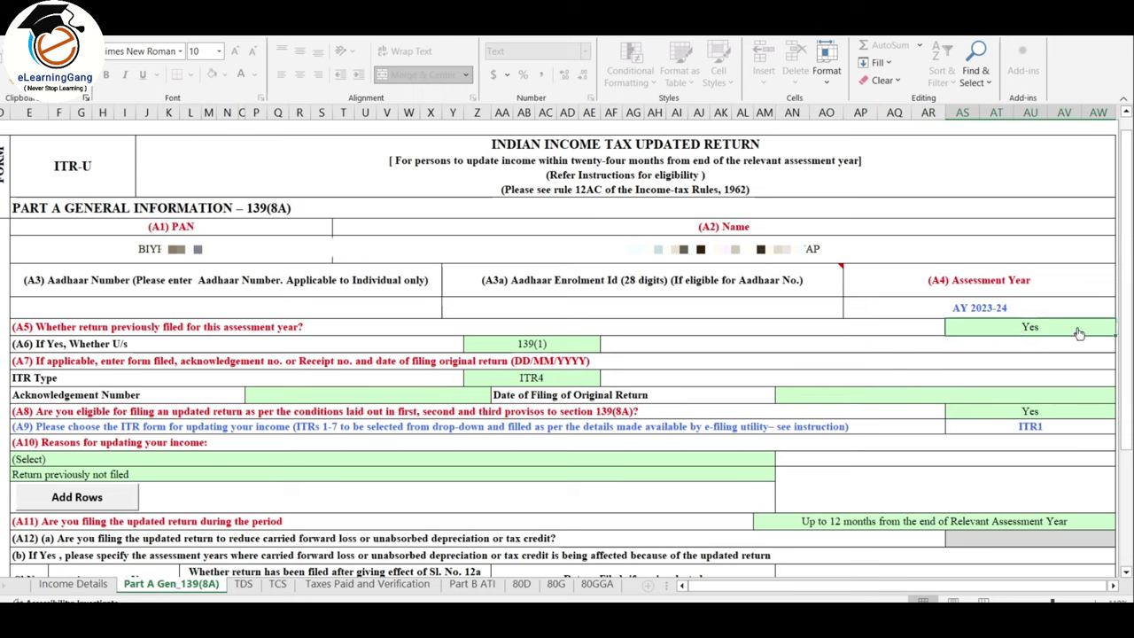
{"action": "key", "text": "alt+Down"}
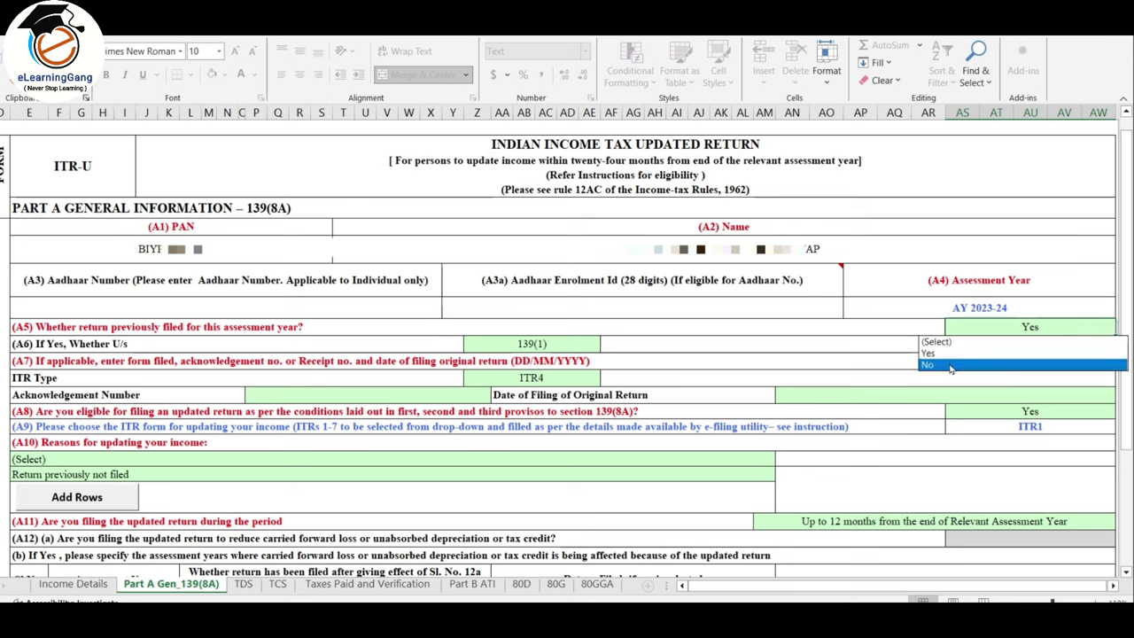
{"action": "left_click", "coordinate": [950, 366]}
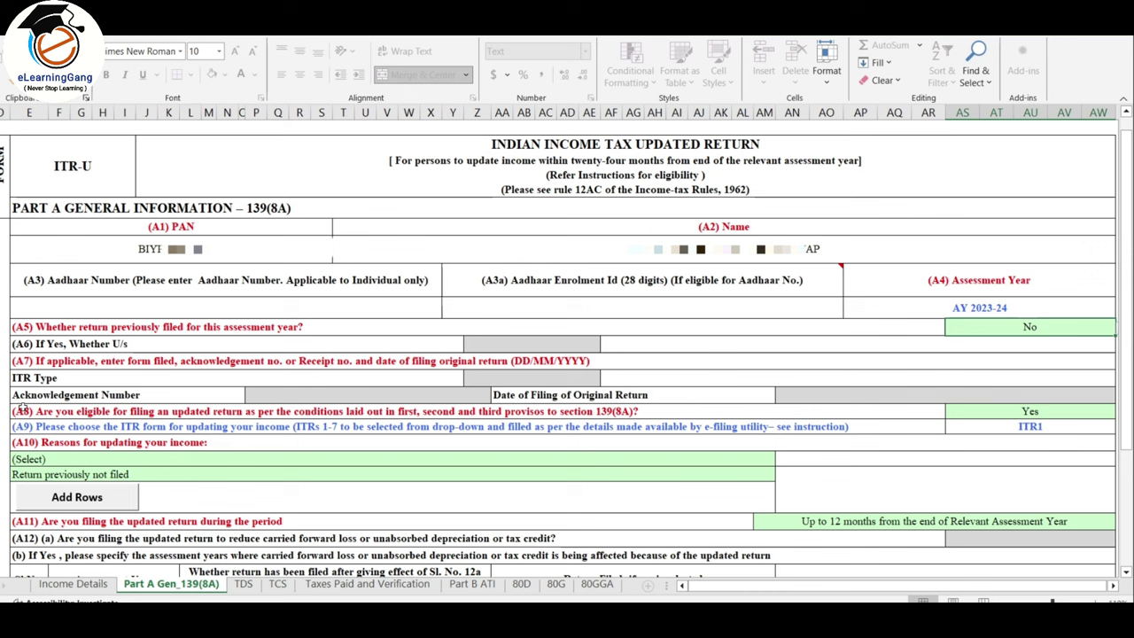
Try No for A8 eligibility, dismiss the not-eligible warning, and restore it to Yes
{"action": "left_click", "coordinate": [24, 408]}
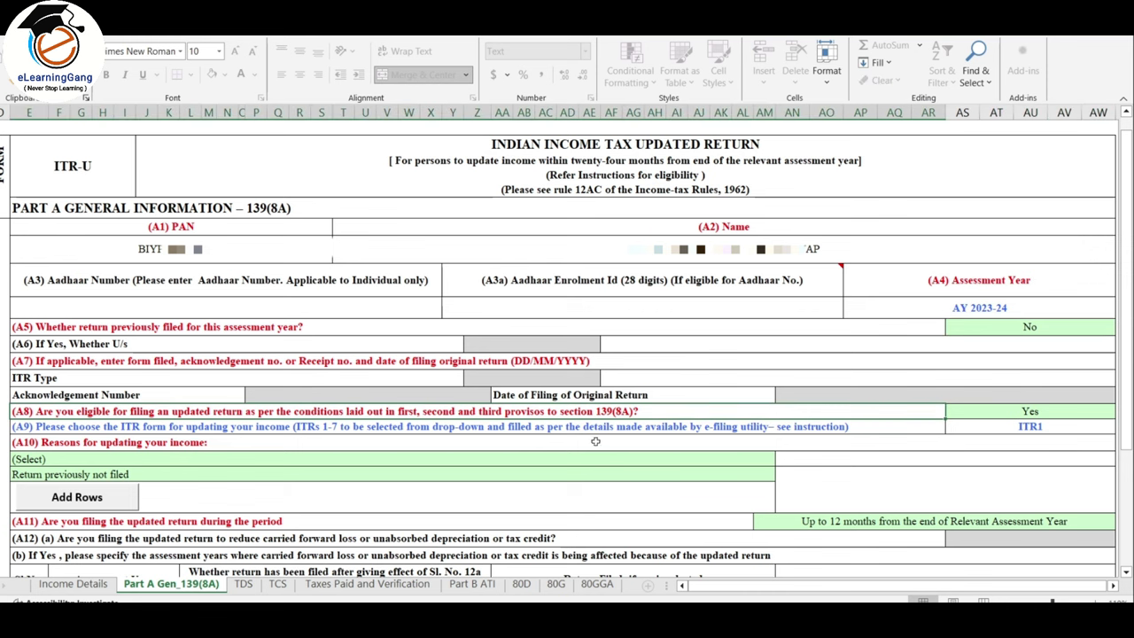
{"action": "left_click", "coordinate": [1035, 412]}
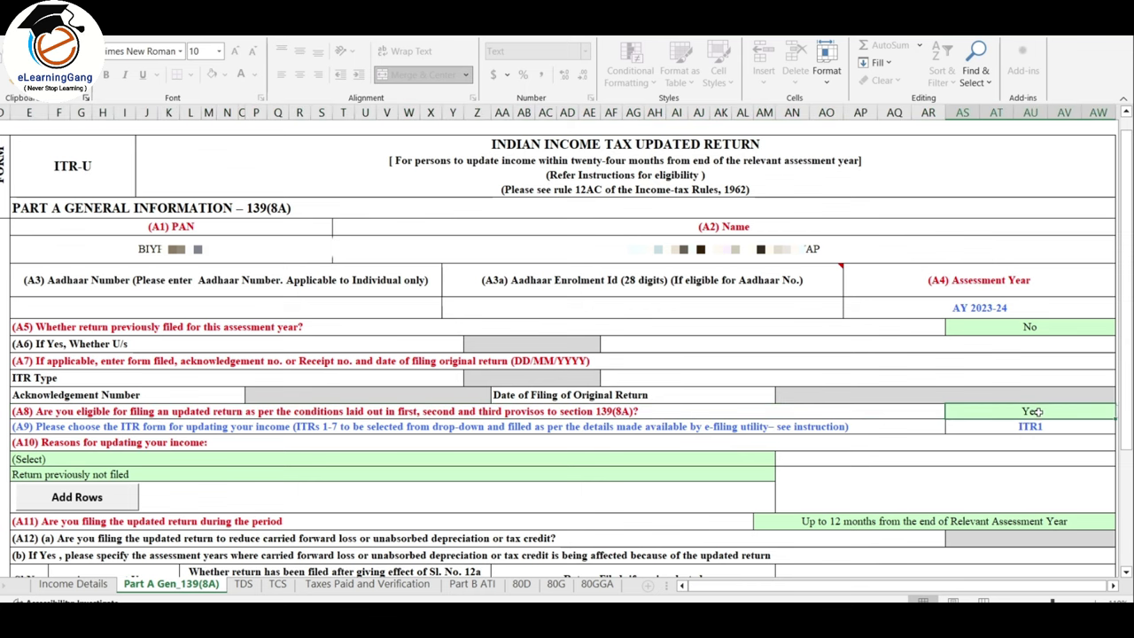
{"action": "key", "text": "alt+Down"}
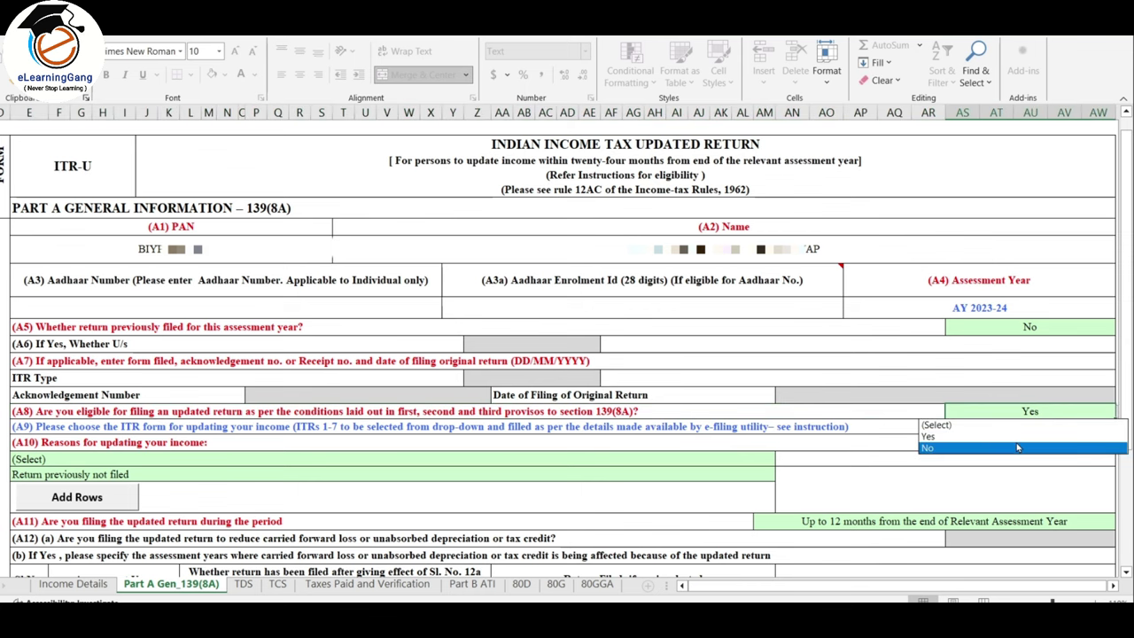
{"action": "left_click", "coordinate": [1017, 447]}
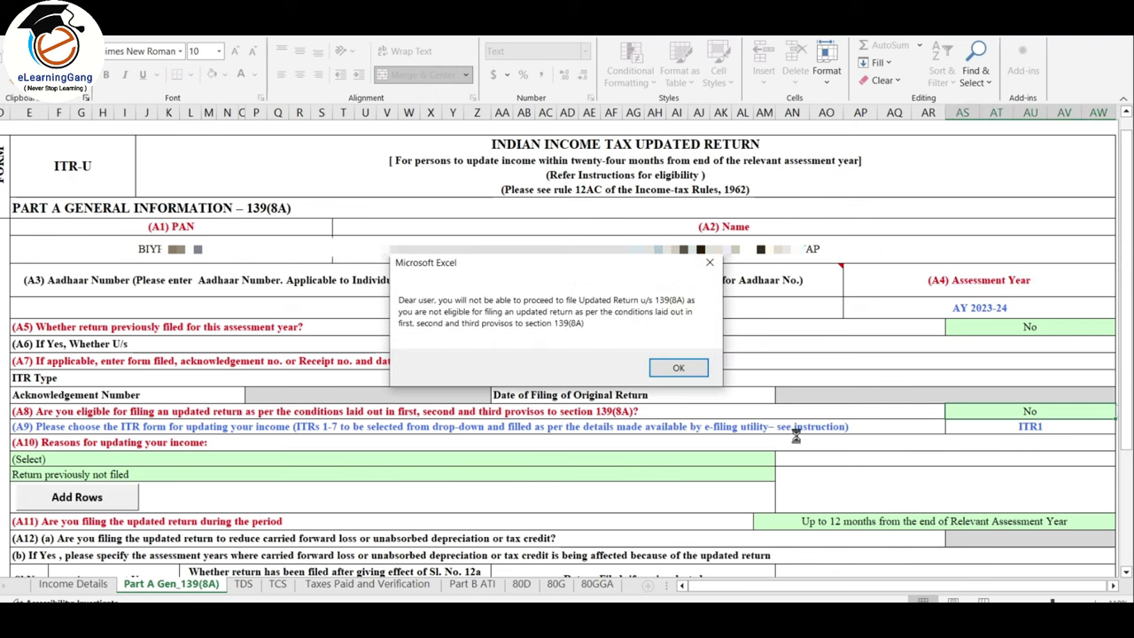
{"action": "left_click", "coordinate": [677, 367]}
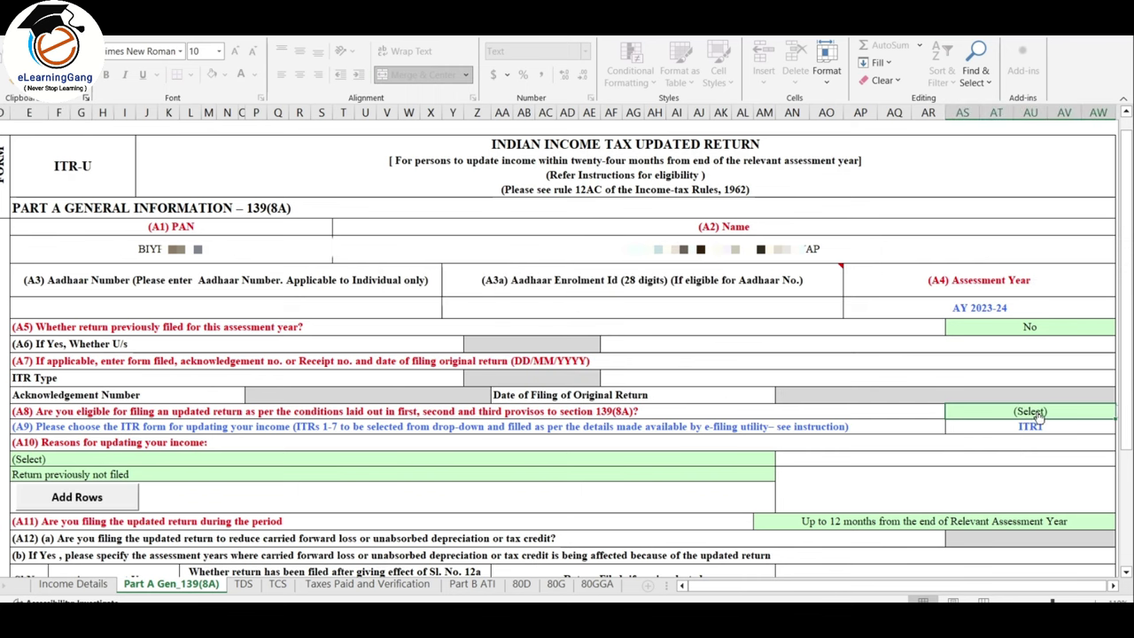
{"action": "left_click", "coordinate": [1039, 413]}
{"action": "left_click", "coordinate": [962, 439]}
{"action": "left_click", "coordinate": [1032, 427]}
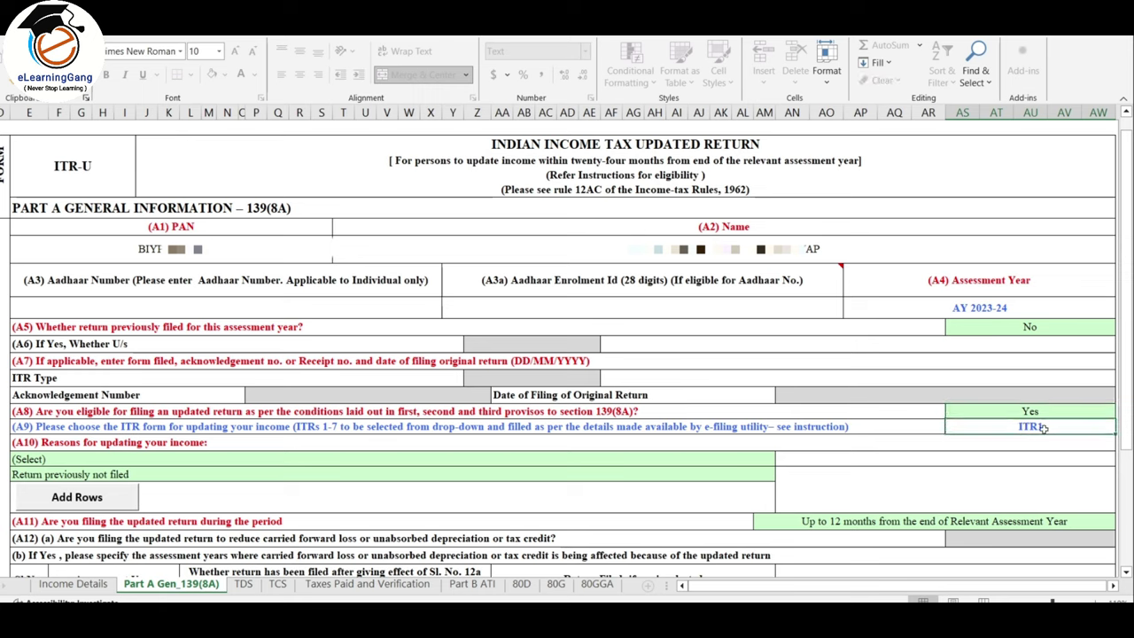
Set the A10 reason for updating to 'Return previously not filed'
{"action": "left_click", "coordinate": [178, 461]}
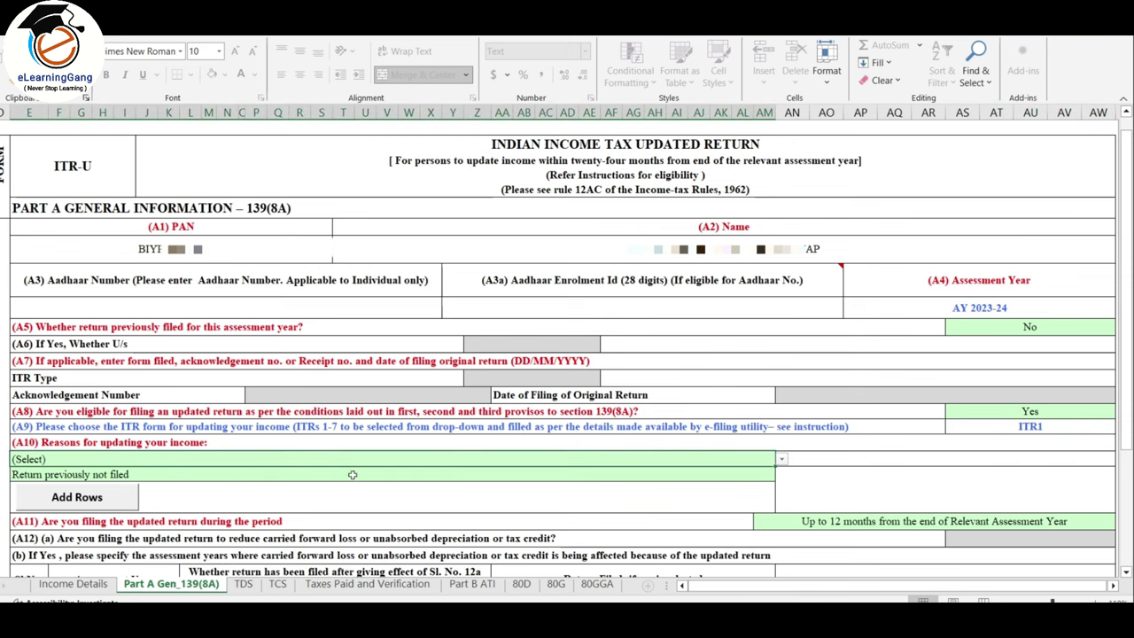
{"action": "left_click", "coordinate": [781, 458]}
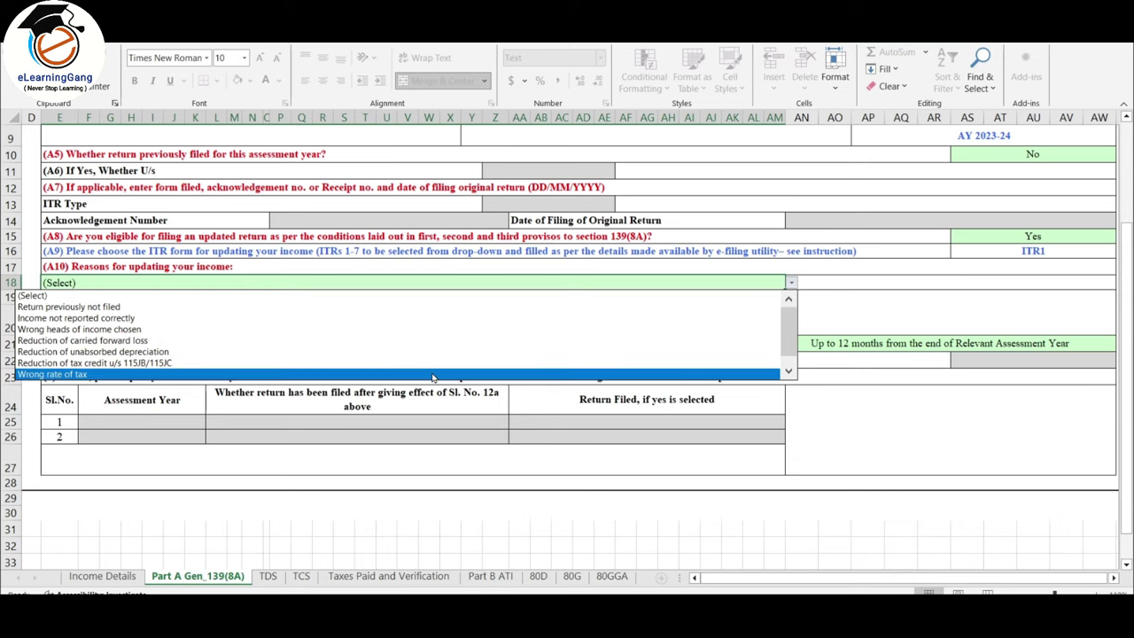
{"action": "left_click", "coordinate": [437, 354]}
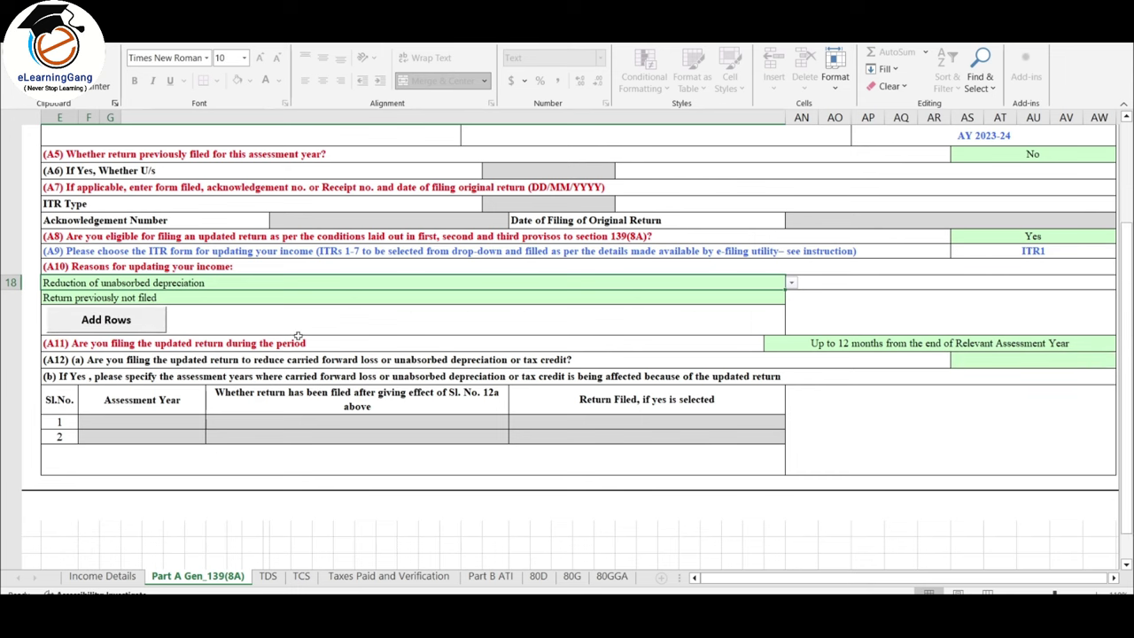
{"action": "key", "text": "alt+Down"}
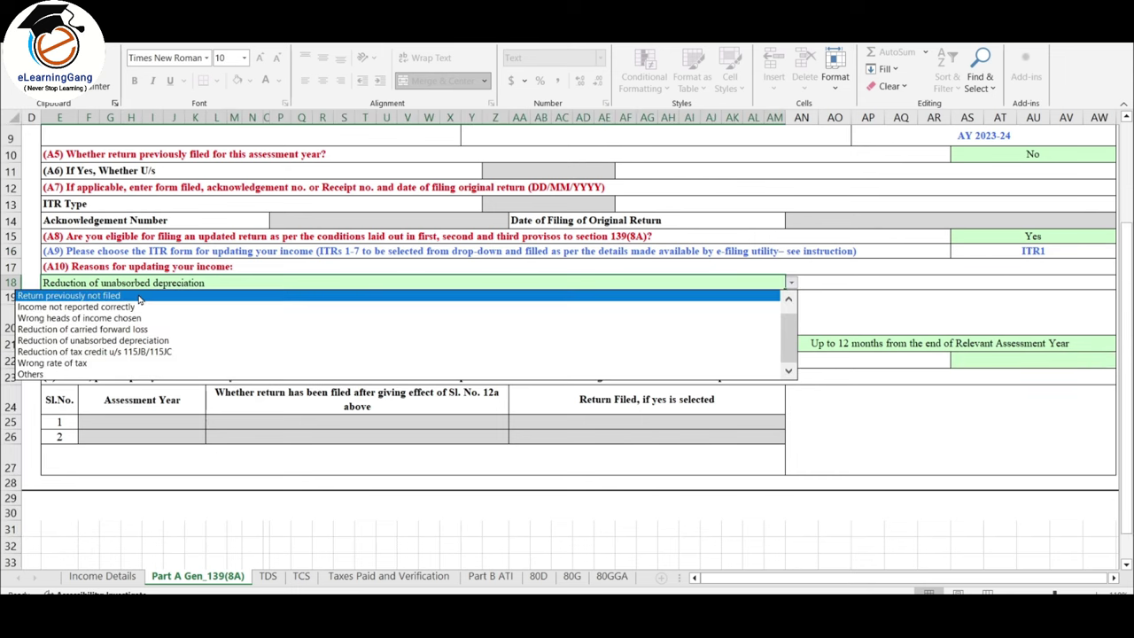
{"action": "left_click", "coordinate": [78, 298]}
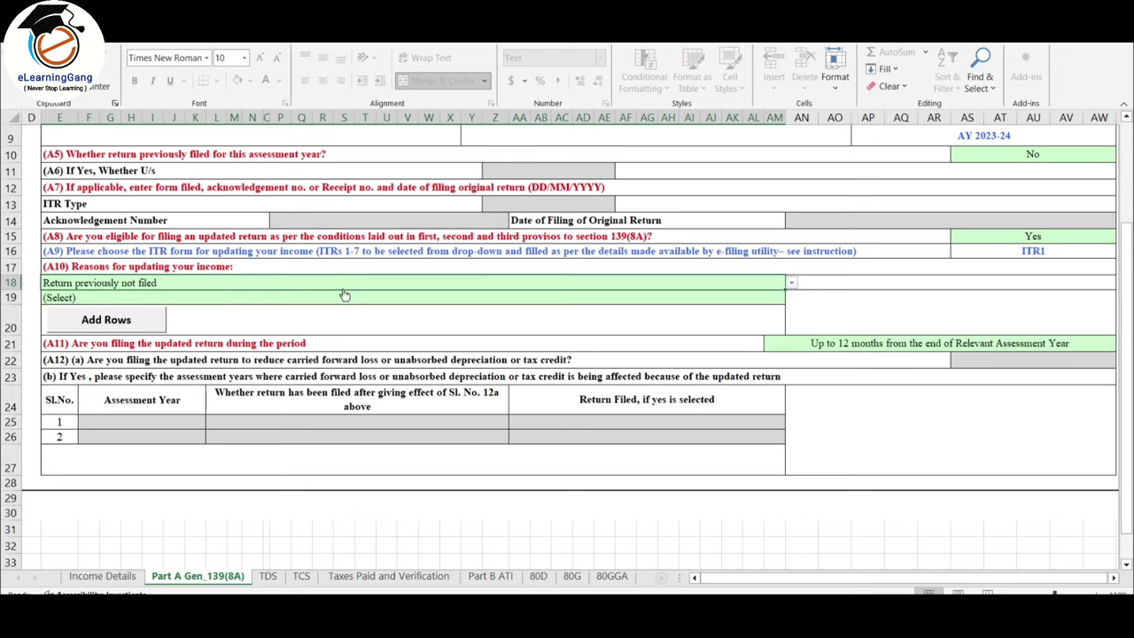
Change the A11 filing period from '12 to 24 months' to 'Up to 12 months' after year end
{"action": "left_click", "coordinate": [64, 347]}
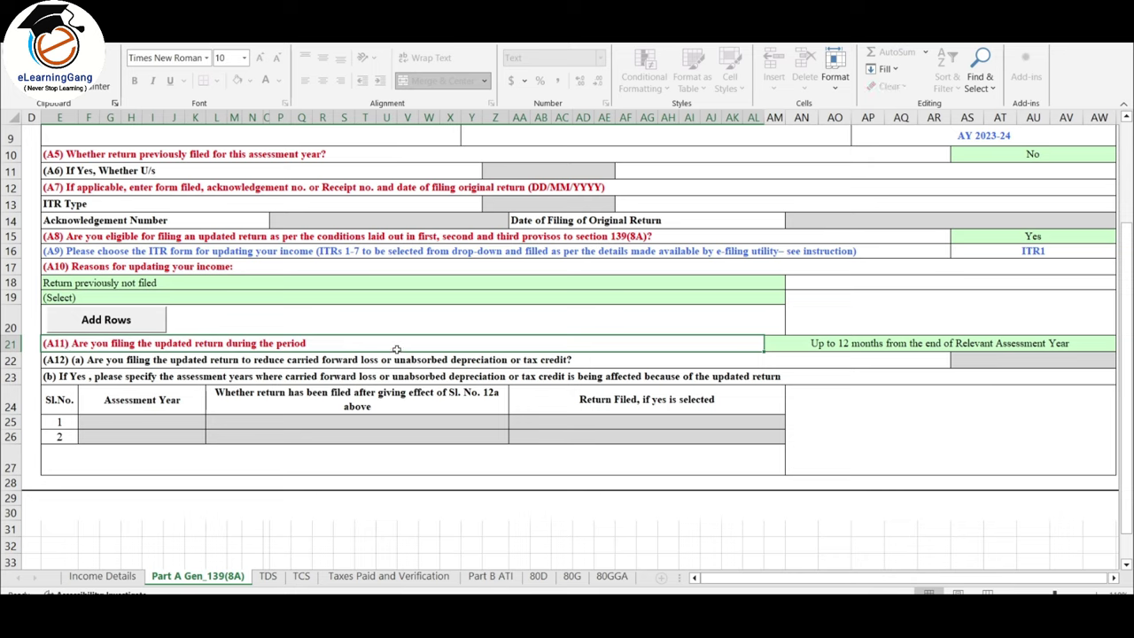
{"action": "left_click", "coordinate": [832, 344]}
{"action": "key", "text": "alt+Down"}
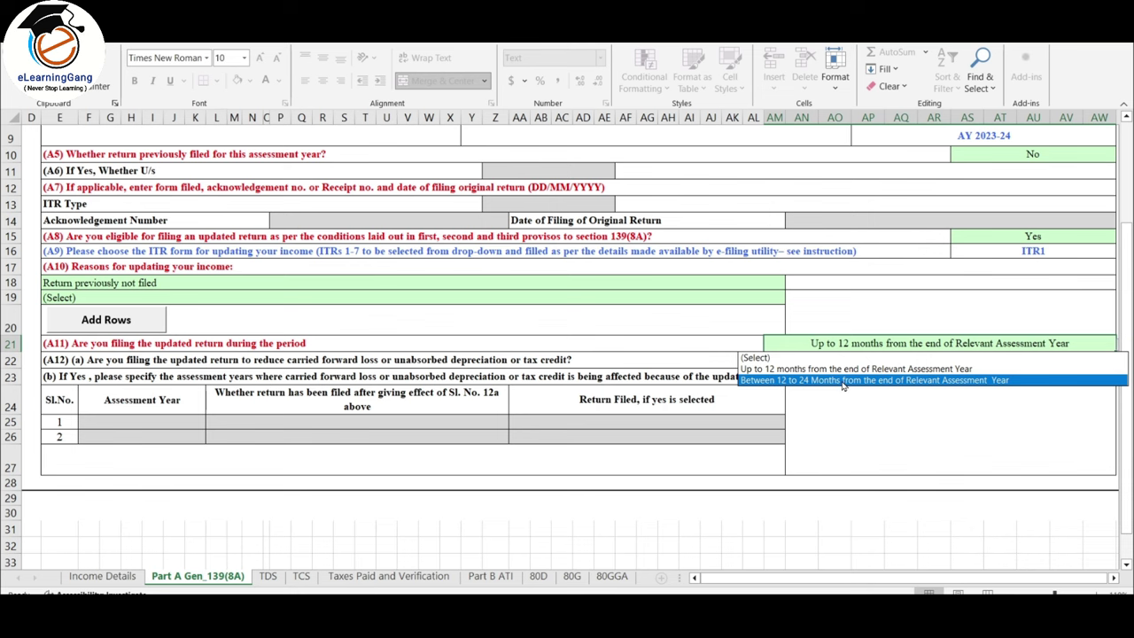
{"action": "left_click", "coordinate": [844, 380]}
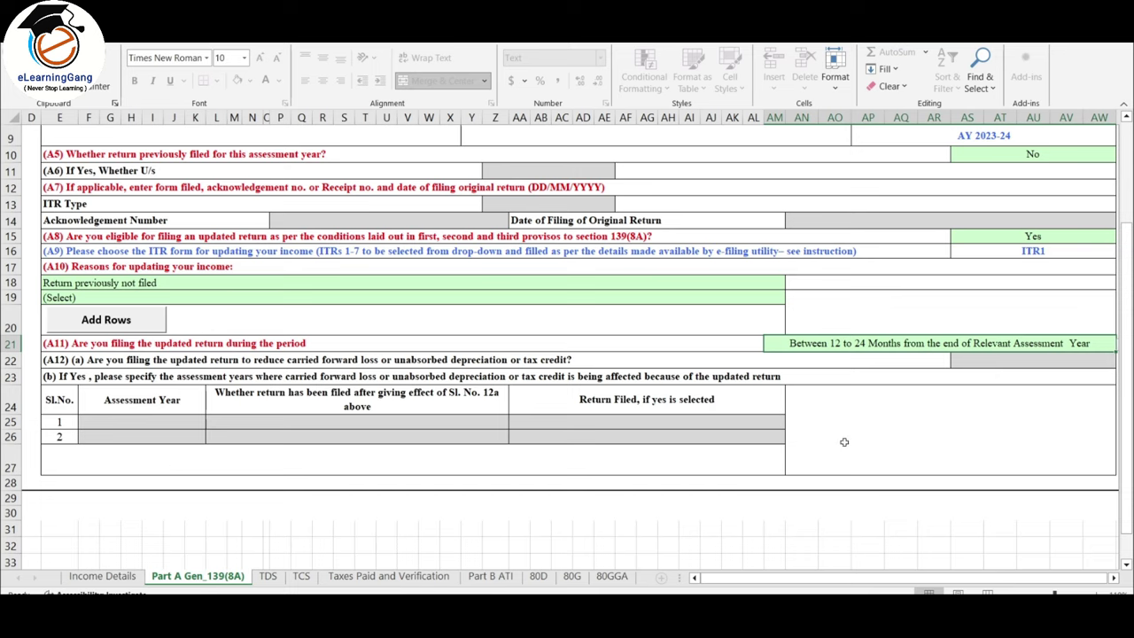
{"action": "left_click", "coordinate": [897, 346]}
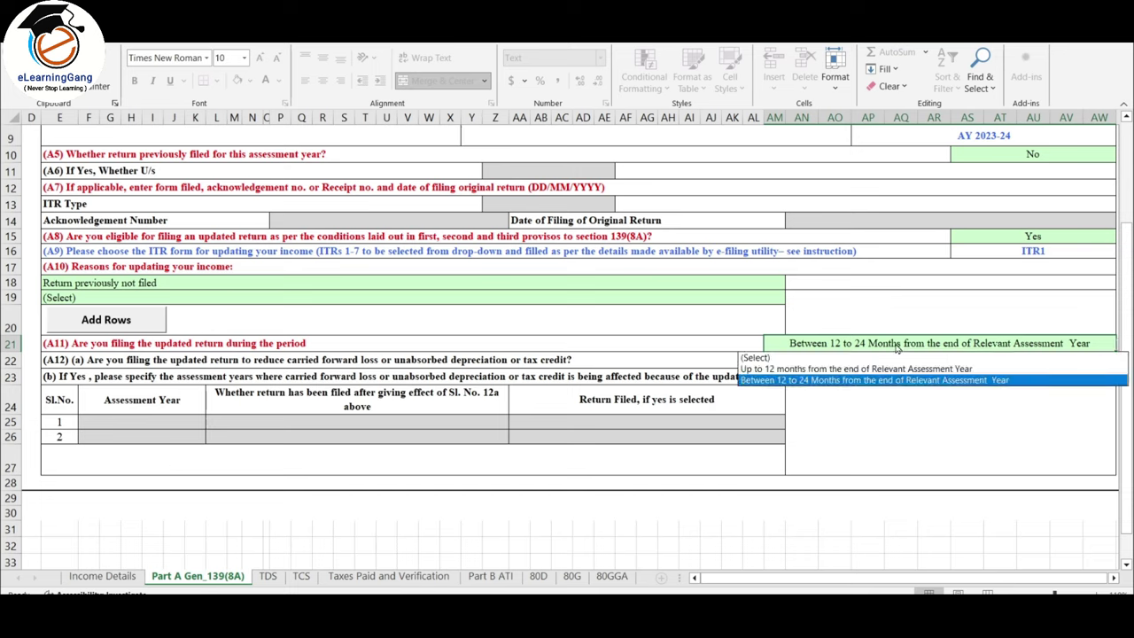
{"action": "left_click", "coordinate": [886, 368]}
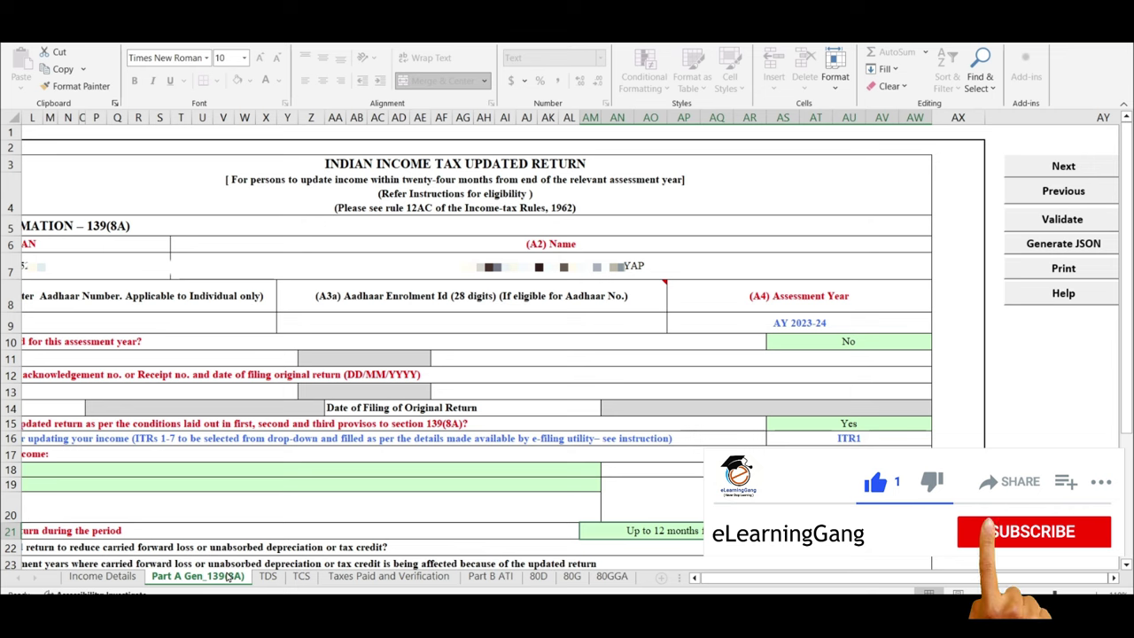
Switch to the Part B ATI sheet, where total updated income shows 312350
{"action": "left_click", "coordinate": [499, 578]}
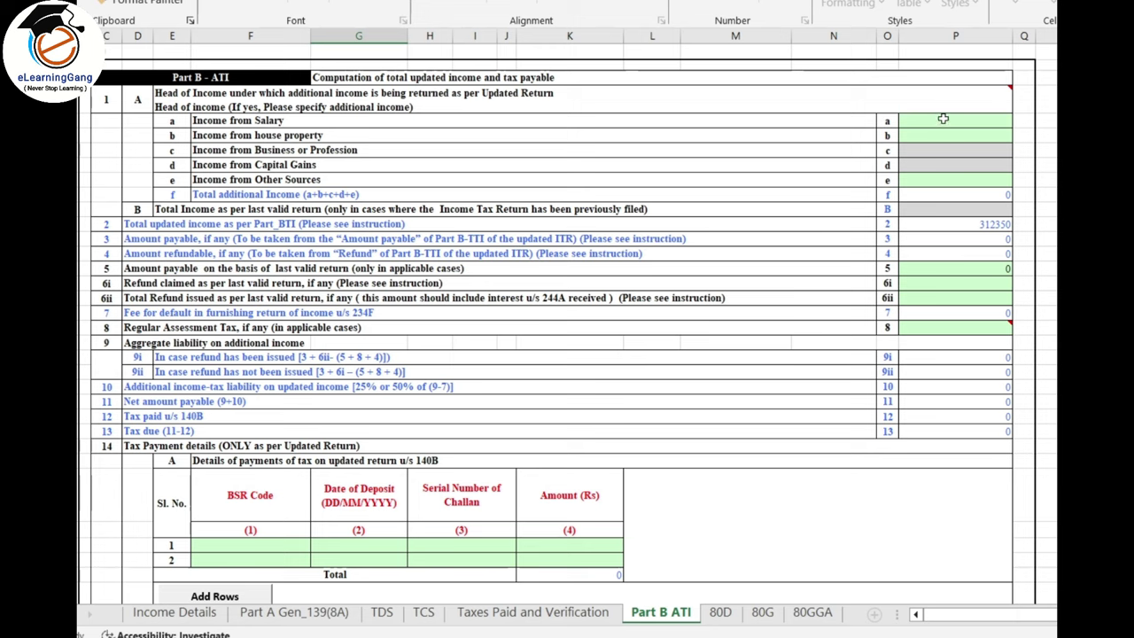
Enter 268350 as income from salary and 68560 as income from other sources
{"action": "left_click_drag", "start_coordinate": [944, 119], "coordinate": [963, 176]}
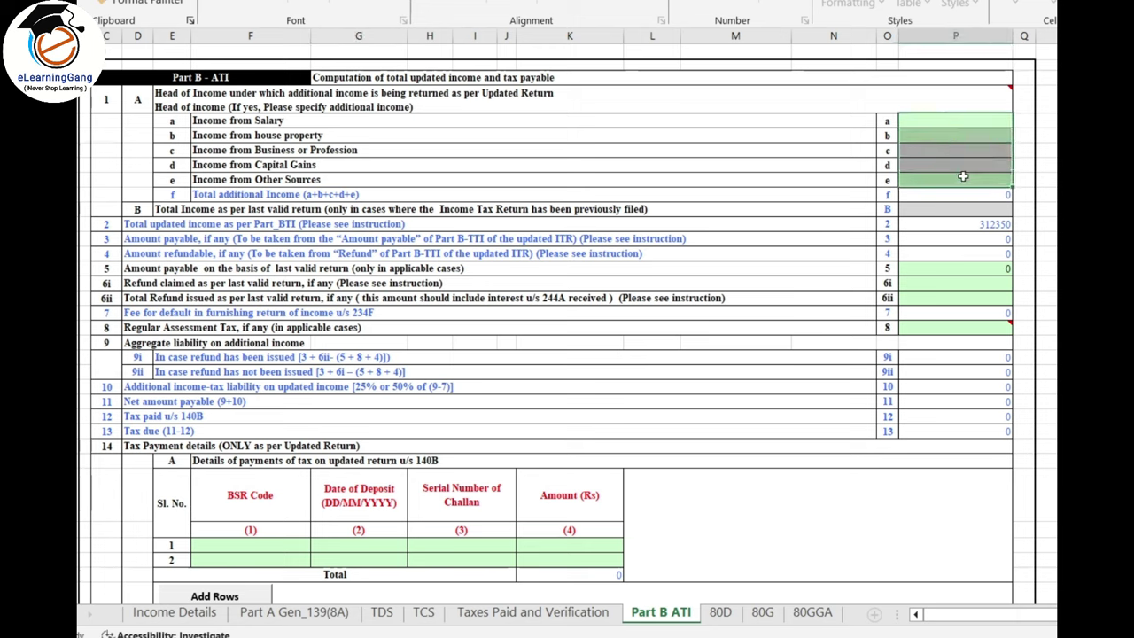
{"action": "left_click", "coordinate": [952, 120]}
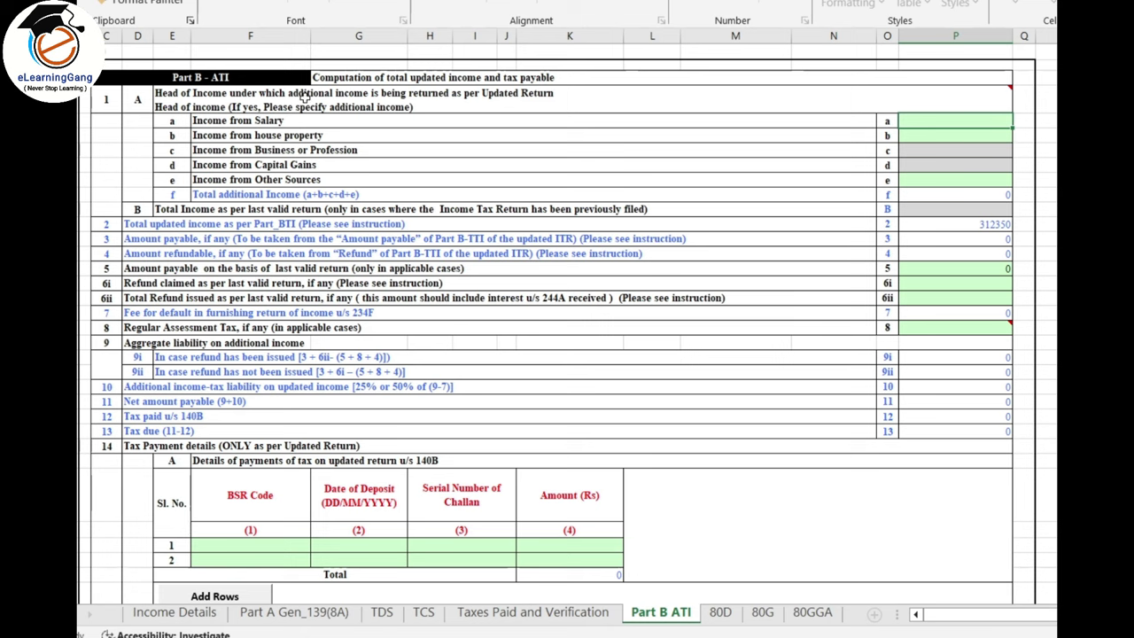
{"action": "left_click", "coordinate": [935, 179]}
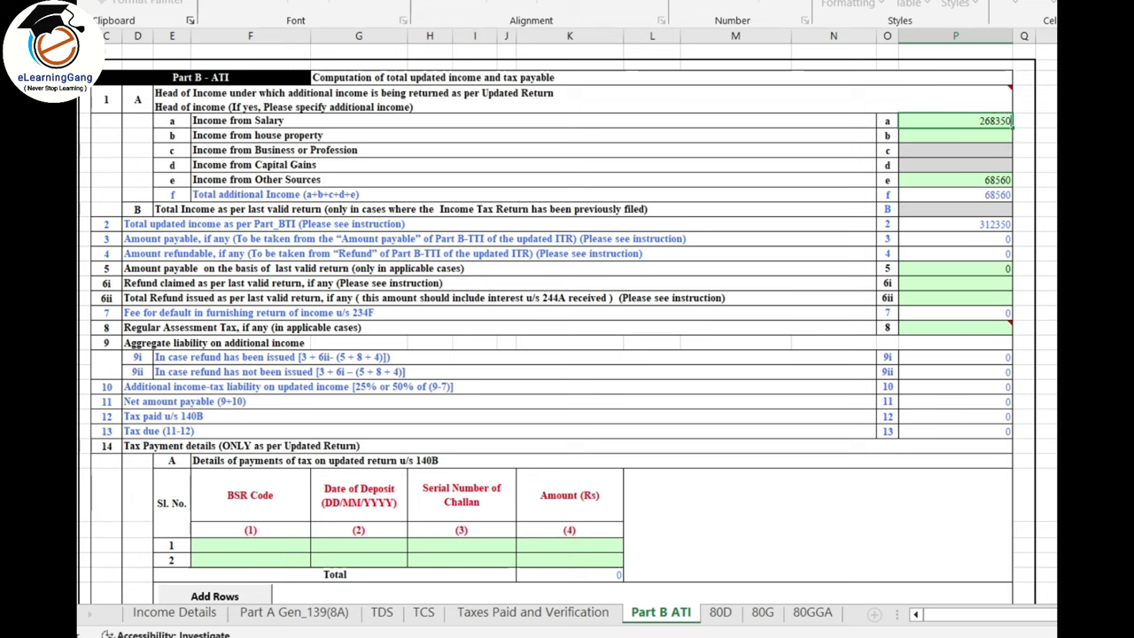
{"action": "left_click", "coordinate": [1045, 297]}
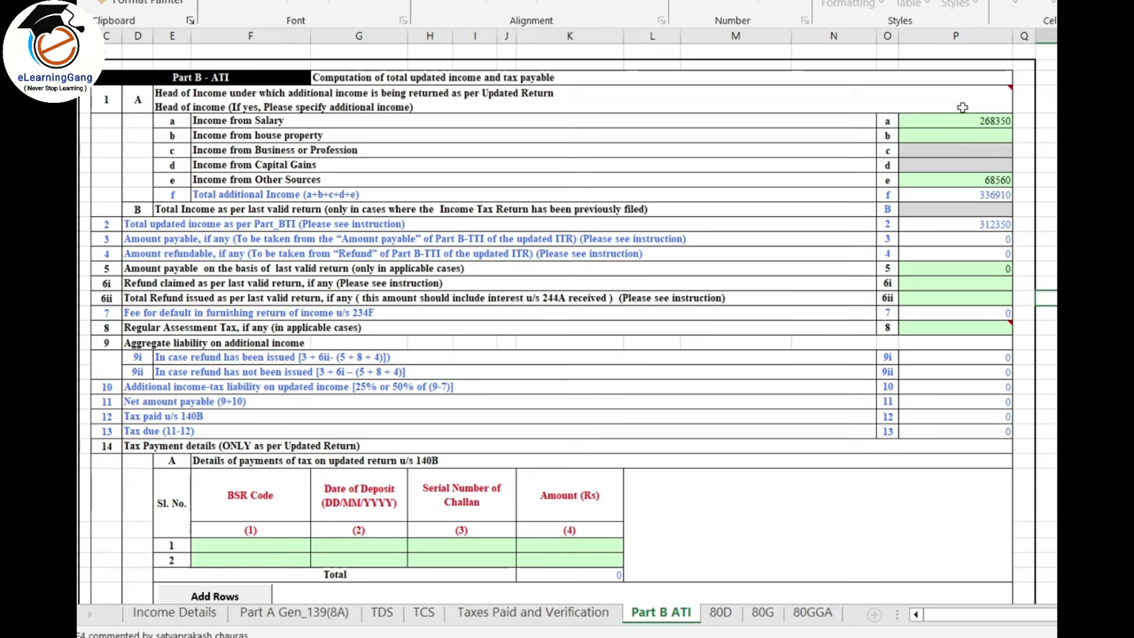
Check total additional income 336910, total updated income 312350 and the previous-return total income
{"action": "mouse_move", "coordinate": [962, 107]}
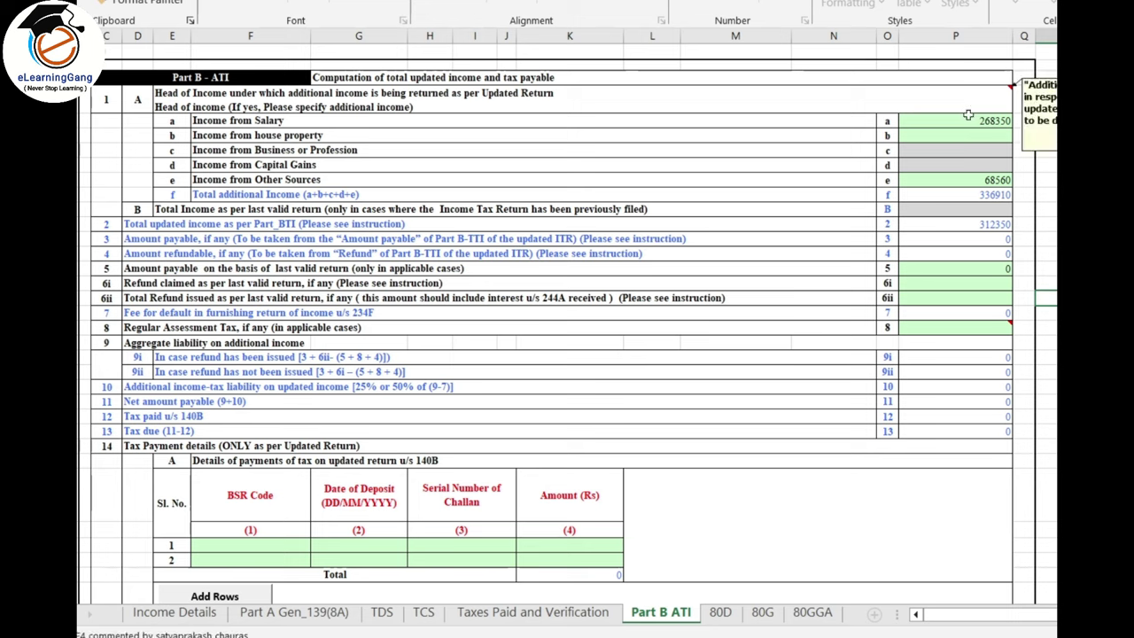
{"action": "left_click", "coordinate": [992, 194]}
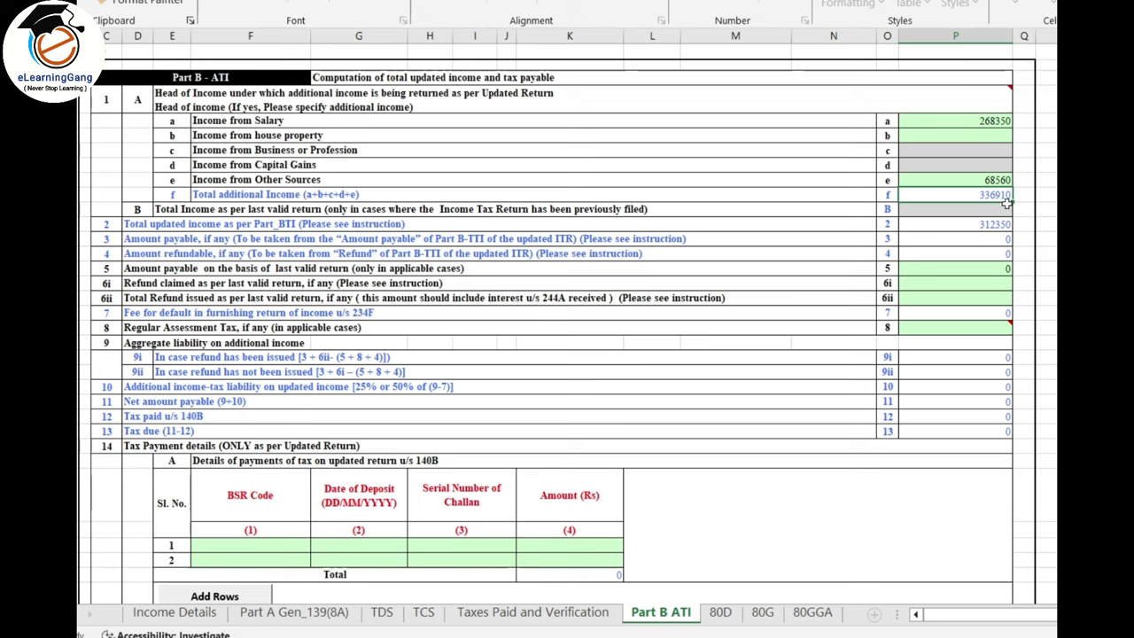
{"action": "left_click", "coordinate": [976, 226]}
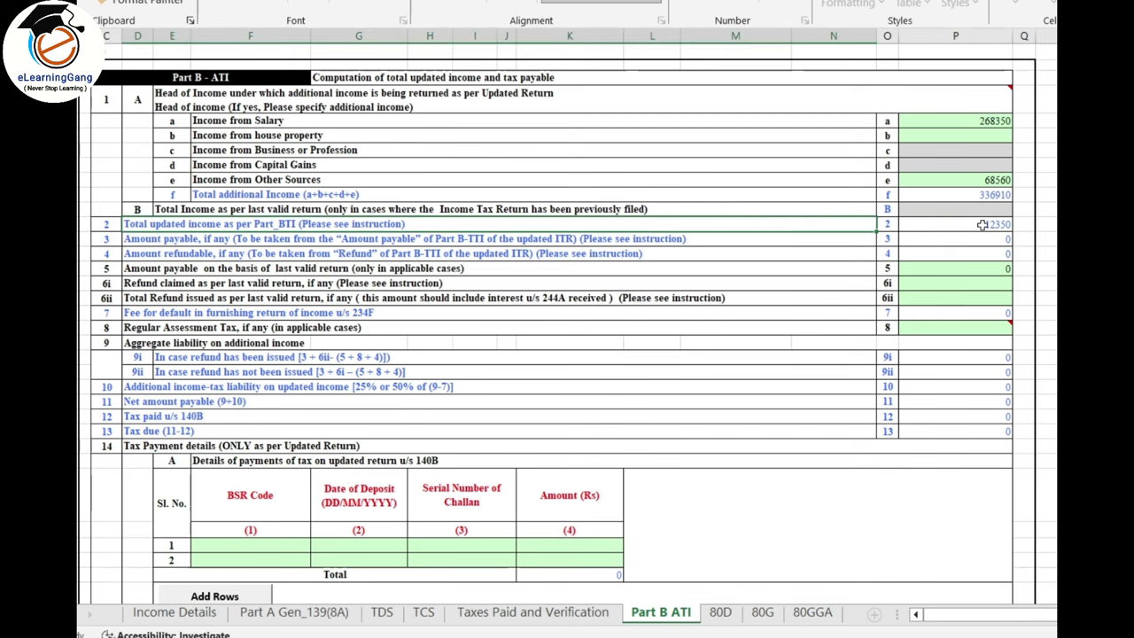
{"action": "scroll", "coordinate": [994, 225], "scroll_direction": "down", "scroll_amount": 1}
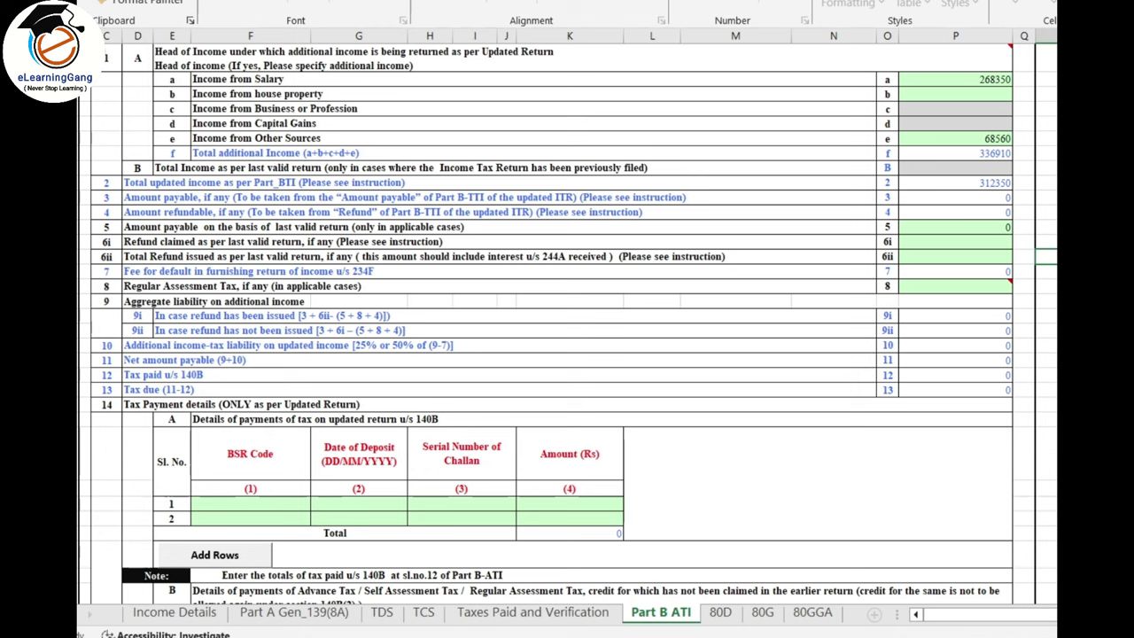
{"action": "left_click", "coordinate": [965, 168]}
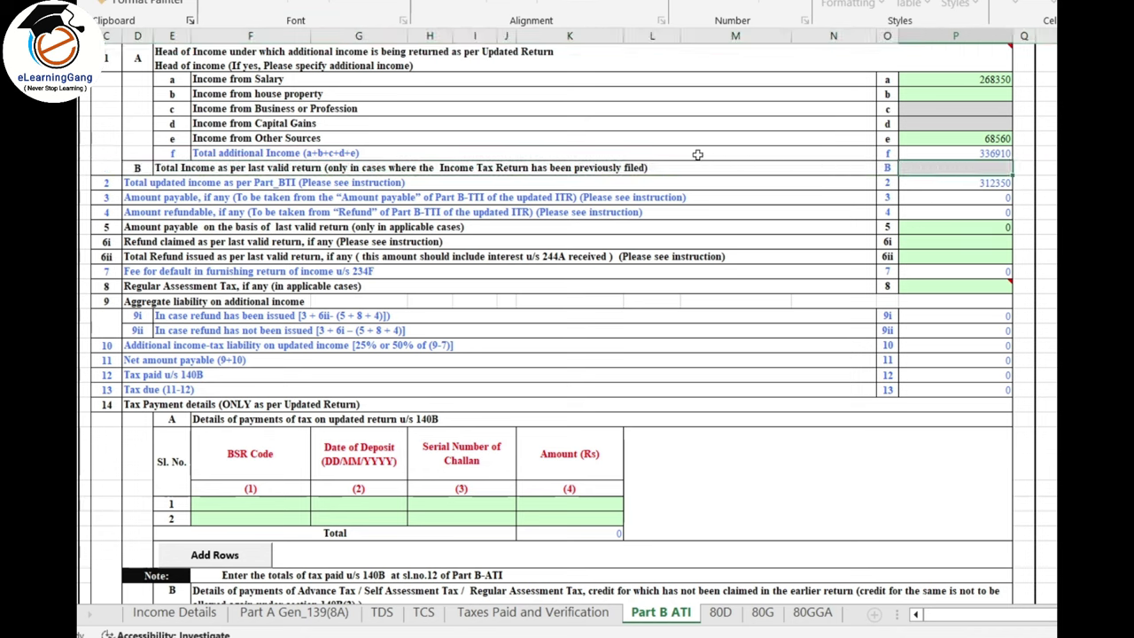
{"action": "left_click", "coordinate": [589, 169]}
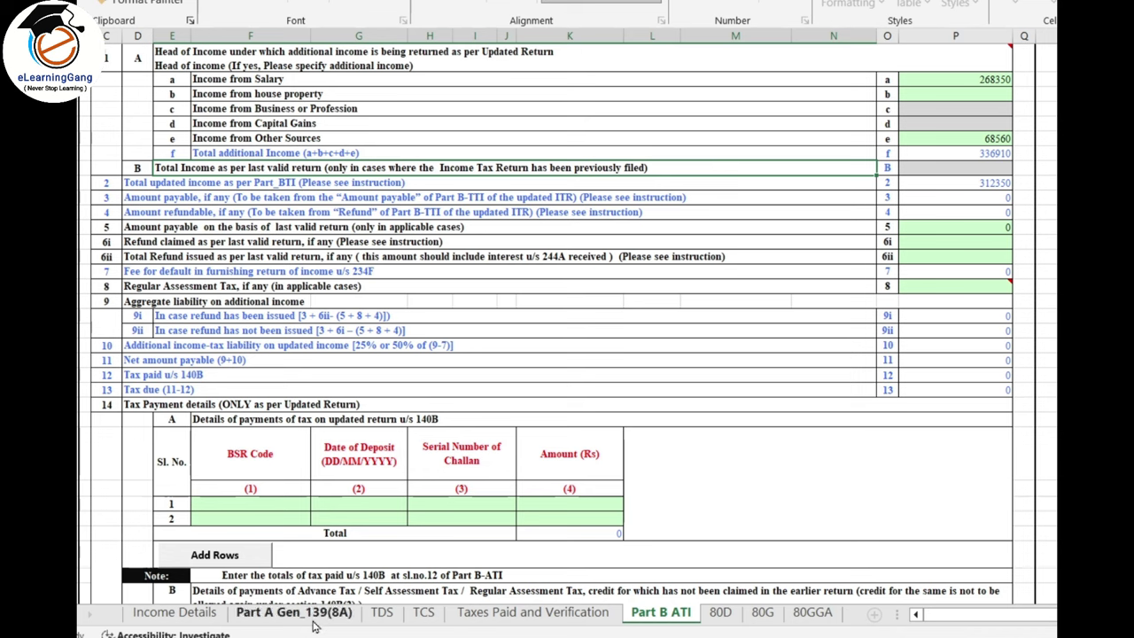
{"action": "left_click", "coordinate": [915, 173]}
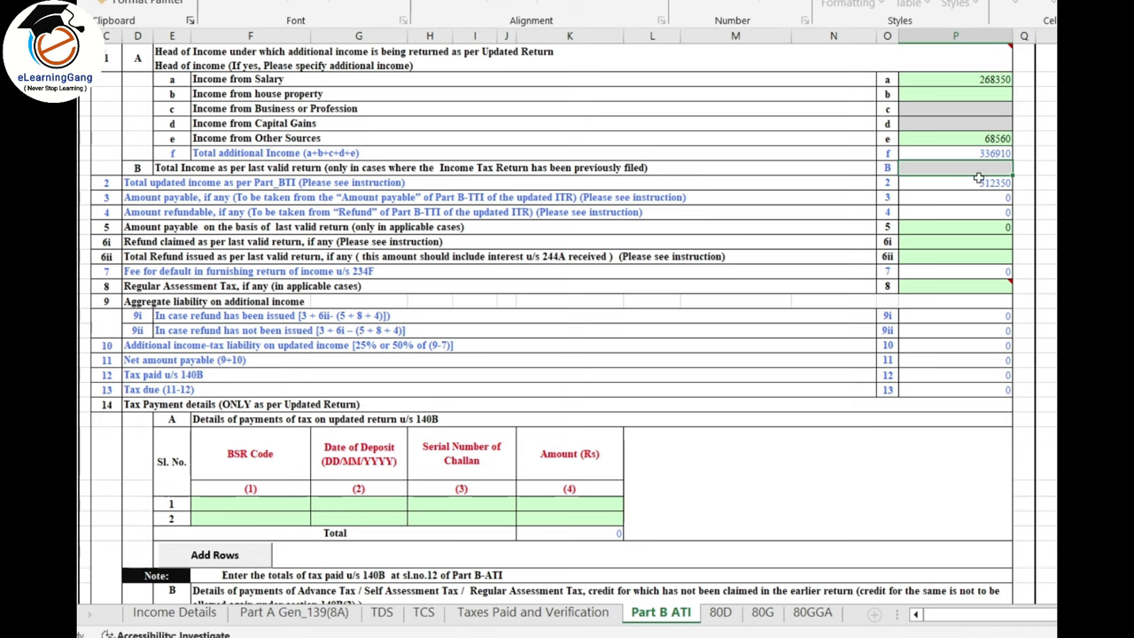
Review the row 5 amount payable, row 6i refund claimed and row 8 regular assessment tax
{"action": "left_click", "coordinate": [953, 226]}
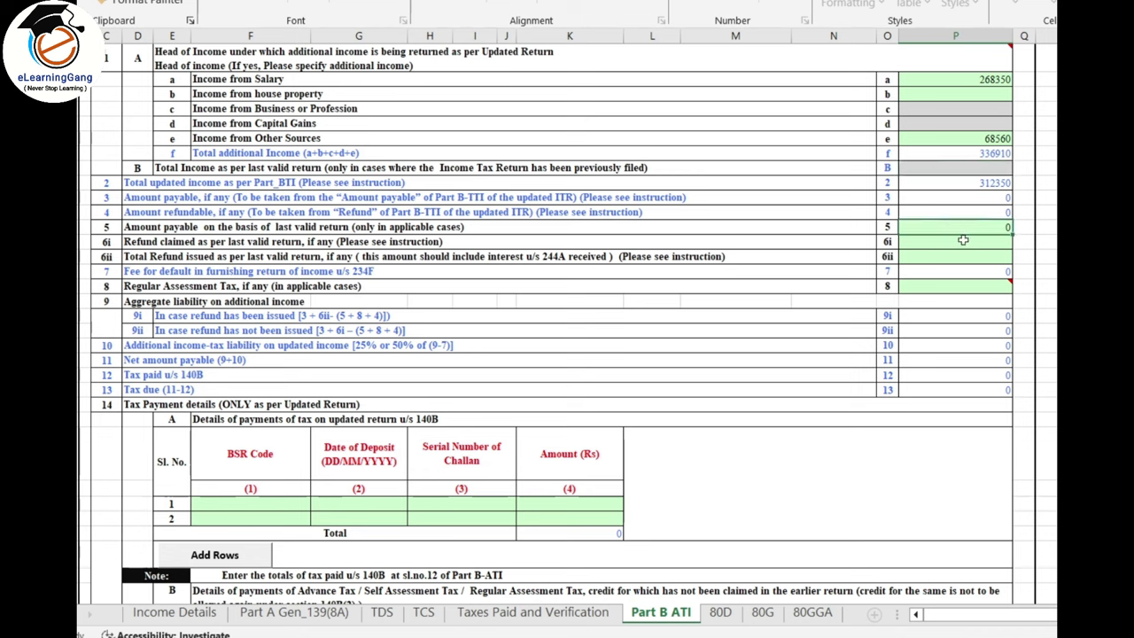
{"action": "left_click", "coordinate": [964, 247]}
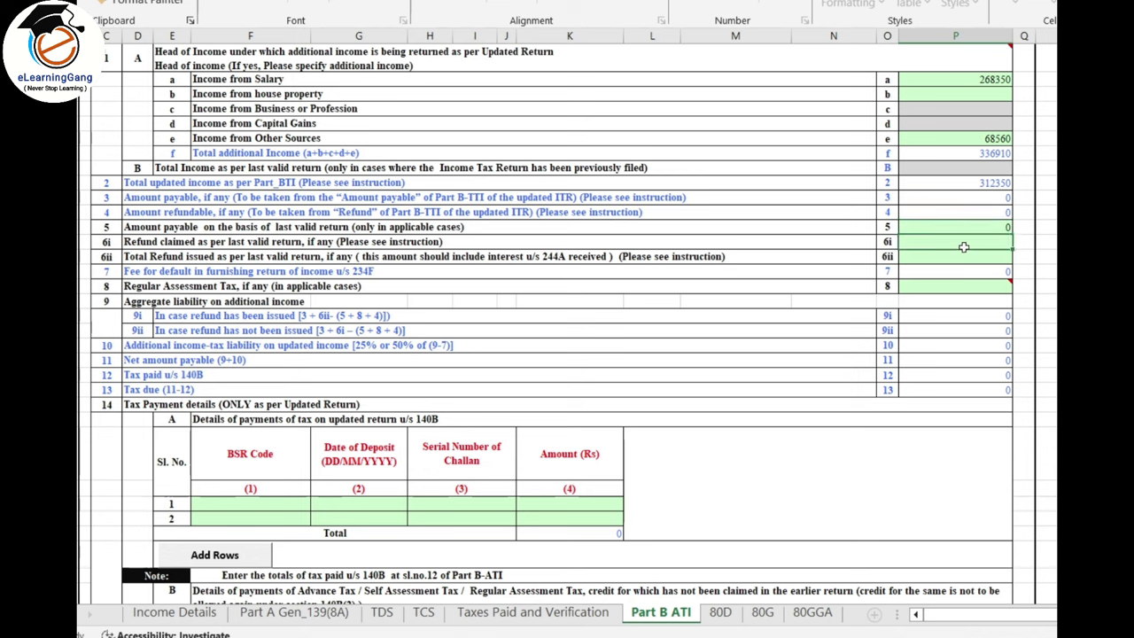
{"action": "key", "text": "Return"}
{"action": "key", "text": "Return"}
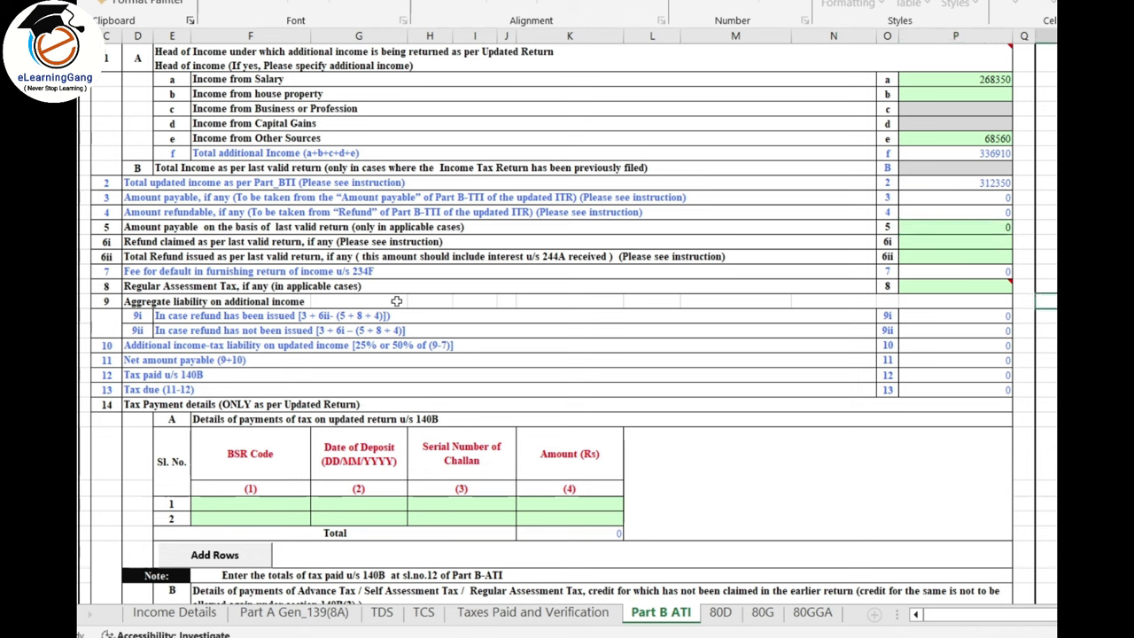
{"action": "left_click", "coordinate": [945, 291]}
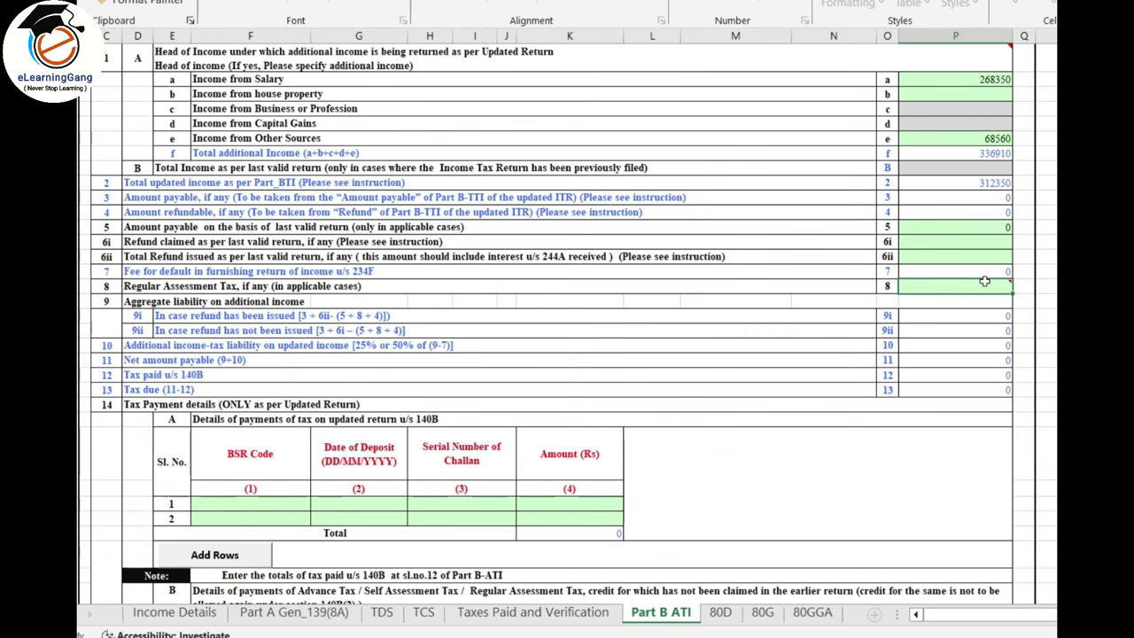
{"action": "scroll", "coordinate": [949, 288], "scroll_direction": "up", "scroll_amount": 1}
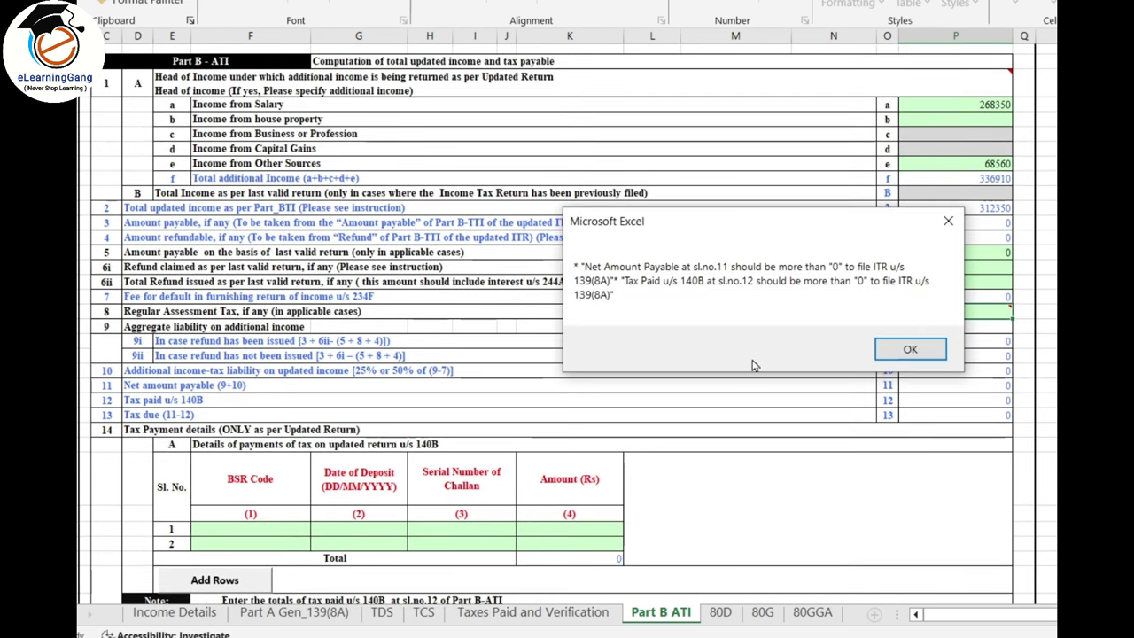
Dismiss the 139(8A) net-amount-payable alert and scroll back to the top of Part B ATI
{"action": "left_click", "coordinate": [919, 349]}
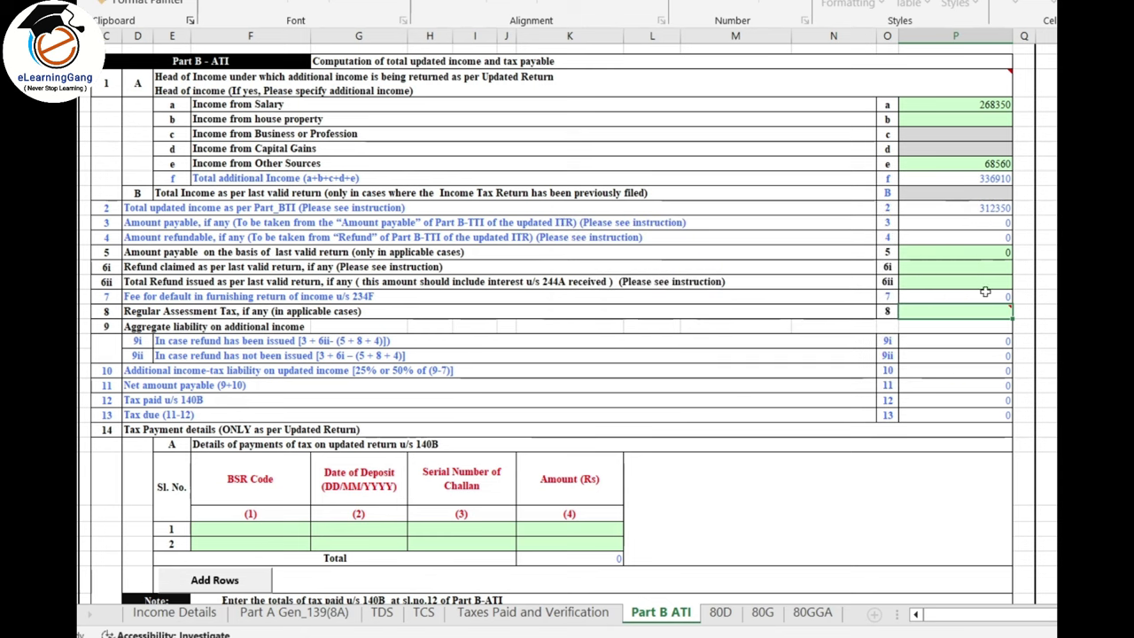
{"action": "key", "text": "Up"}
{"action": "key", "text": "Up"}
{"action": "key", "text": "shift+Up"}
{"action": "left_click", "coordinate": [1000, 251]}
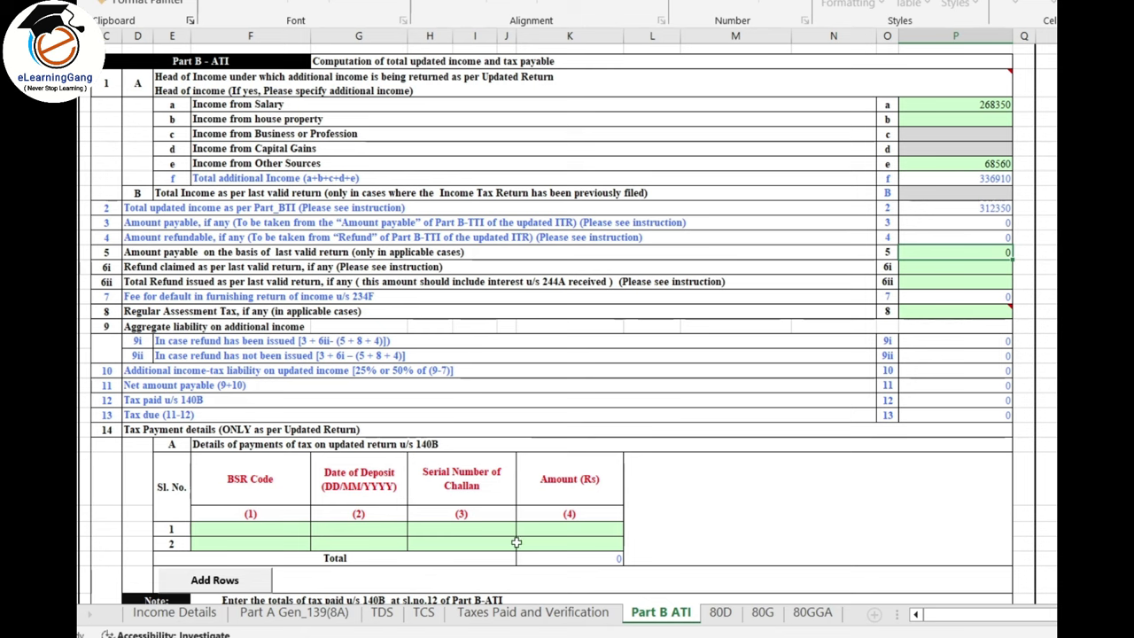
{"action": "scroll", "coordinate": [762, 403], "scroll_direction": "down", "scroll_amount": 1}
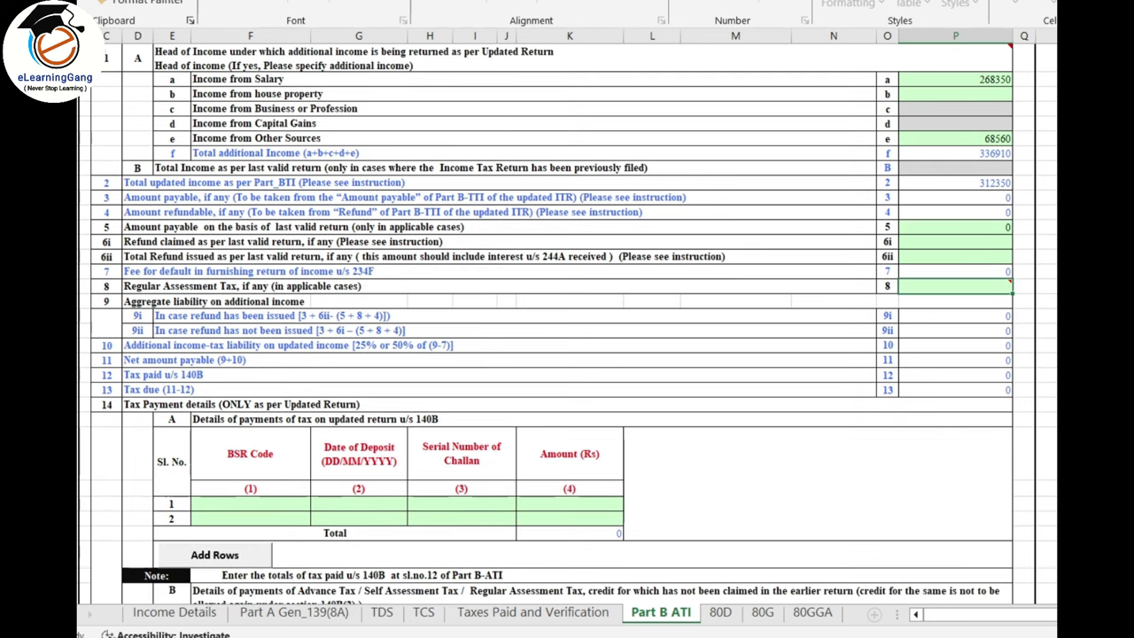
{"action": "scroll", "coordinate": [762, 403], "scroll_direction": "down", "scroll_amount": 5}
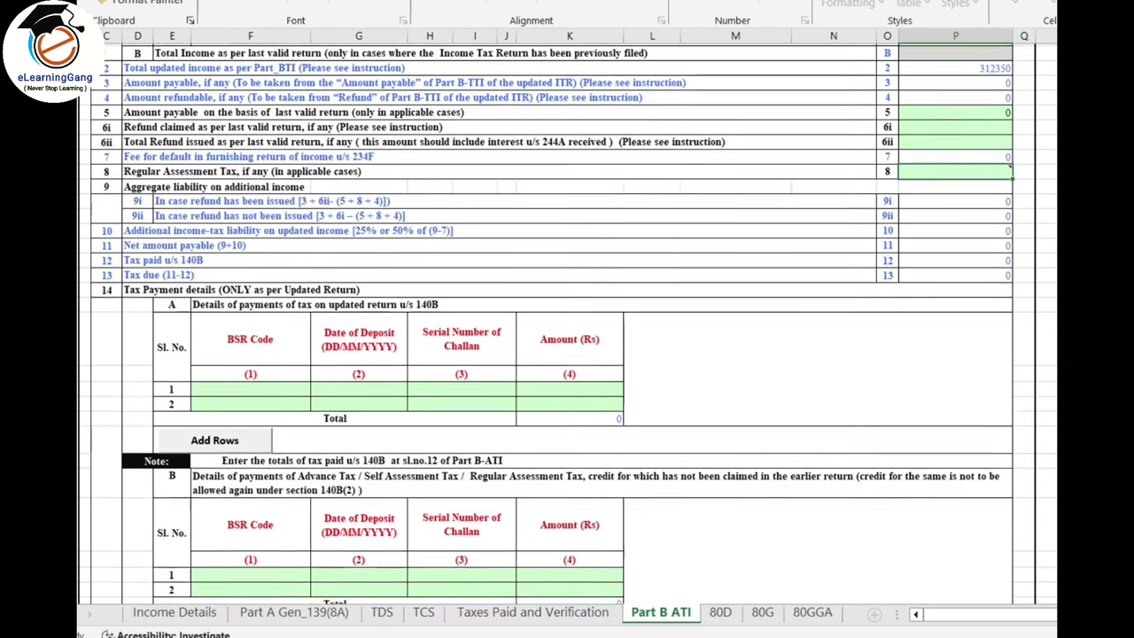
{"action": "scroll", "coordinate": [567, 324], "scroll_direction": "up", "scroll_amount": 1}
{"action": "scroll", "coordinate": [567, 323], "scroll_direction": "up", "scroll_amount": 1}
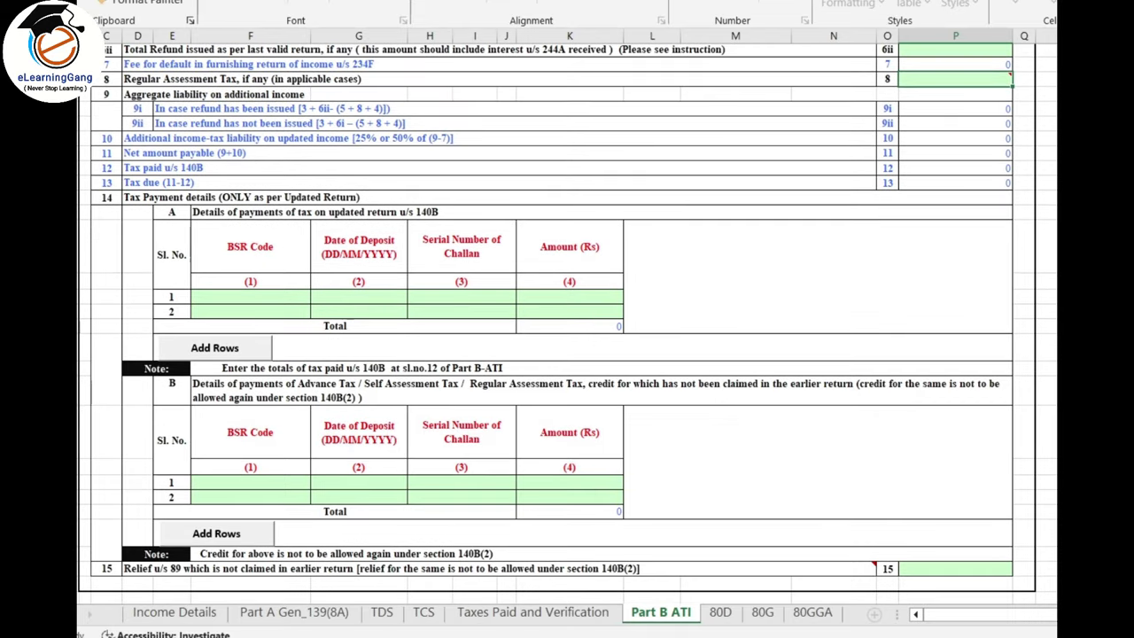
{"action": "scroll", "coordinate": [567, 323], "scroll_direction": "up", "scroll_amount": 1}
{"action": "scroll", "coordinate": [567, 323], "scroll_direction": "up", "scroll_amount": 1}
{"action": "scroll", "coordinate": [214, 578], "scroll_direction": "up", "scroll_amount": 2}
{"action": "scroll", "coordinate": [215, 578], "scroll_direction": "up", "scroll_amount": 1}
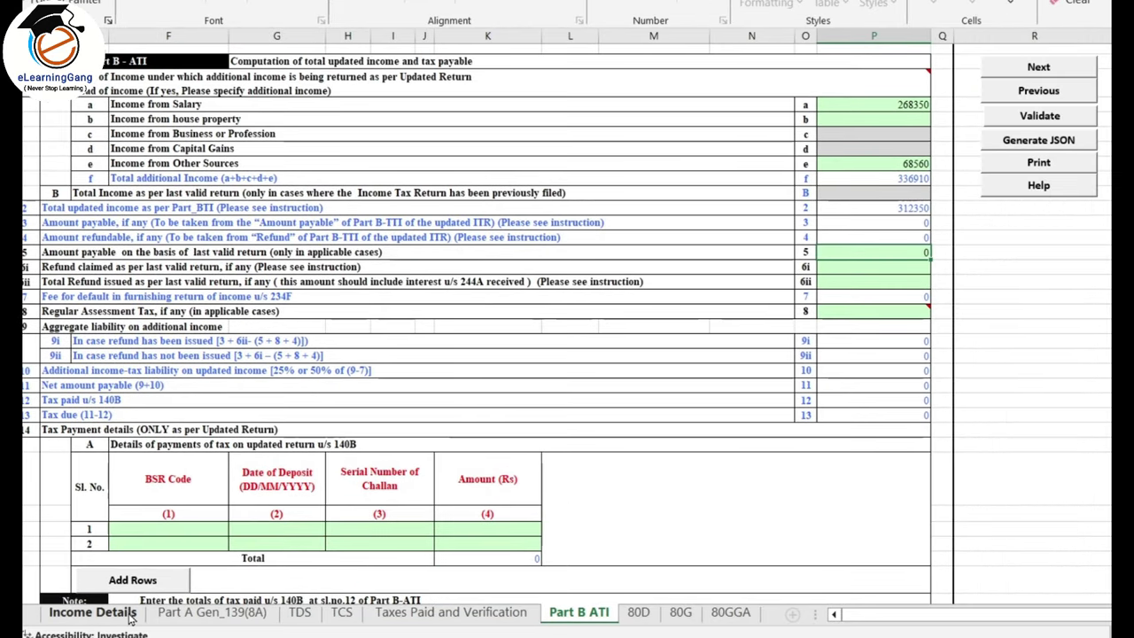
{"action": "left_click", "coordinate": [124, 615]}
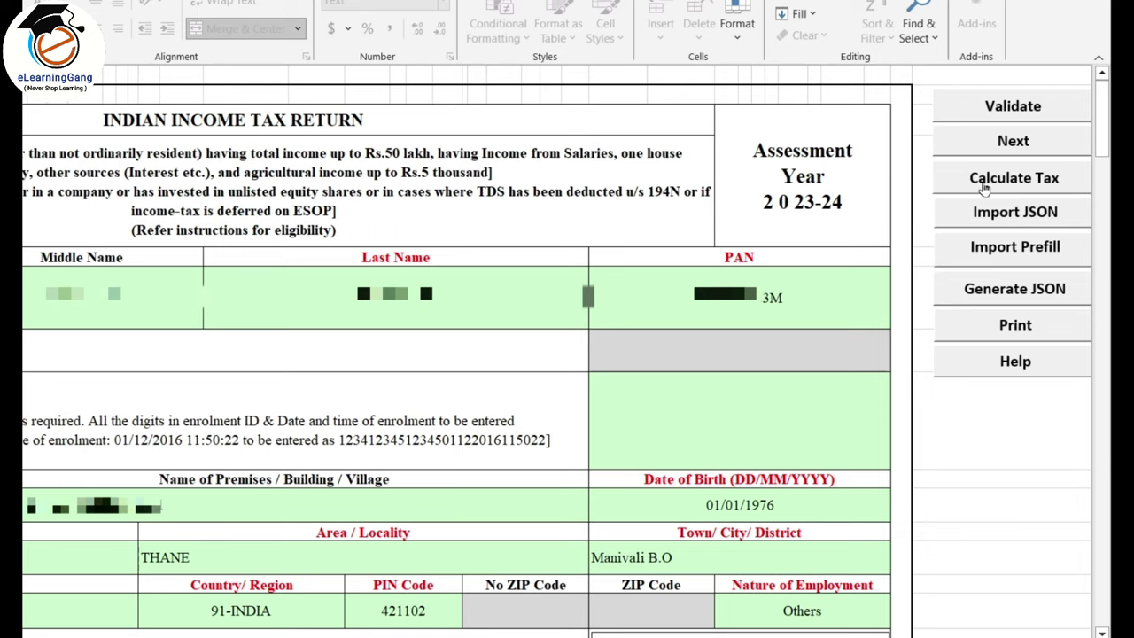
{"action": "left_click", "coordinate": [1028, 181]}
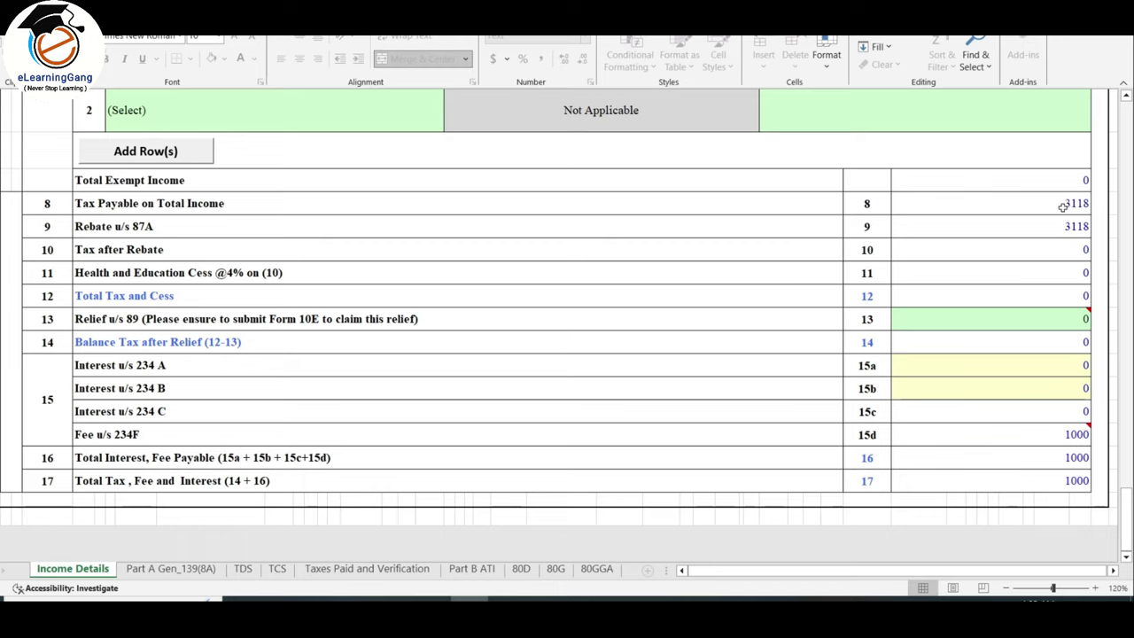
{"action": "left_click", "coordinate": [1068, 204]}
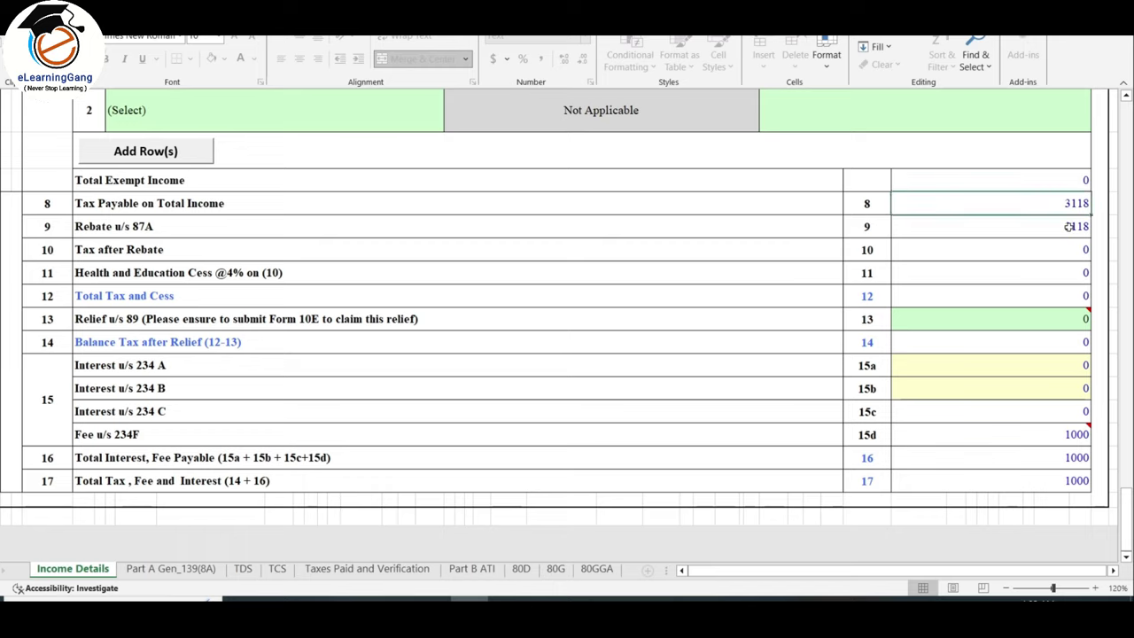
{"action": "left_click", "coordinate": [1069, 227]}
{"action": "left_click", "coordinate": [1075, 292]}
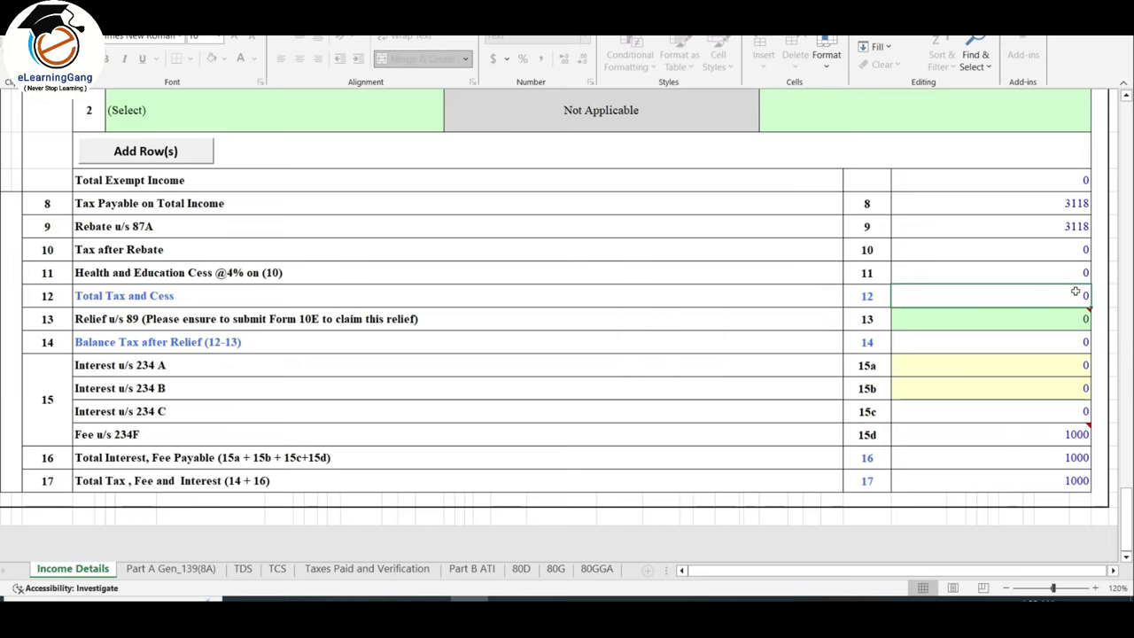
{"action": "left_click", "coordinate": [1077, 440]}
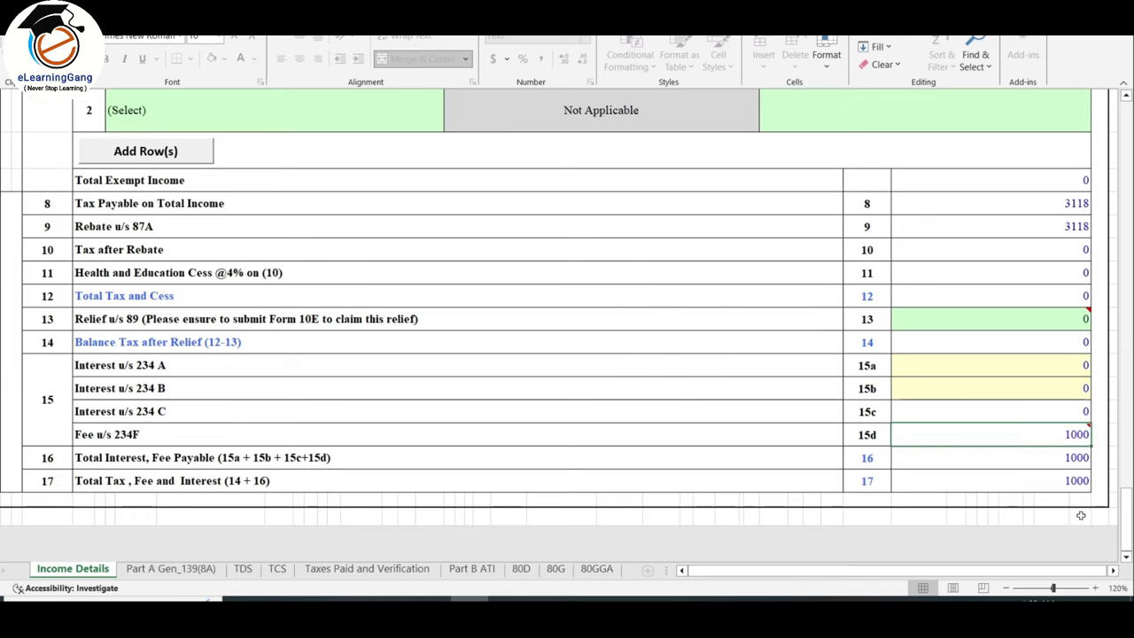
{"action": "mouse_move", "coordinate": [1057, 435]}
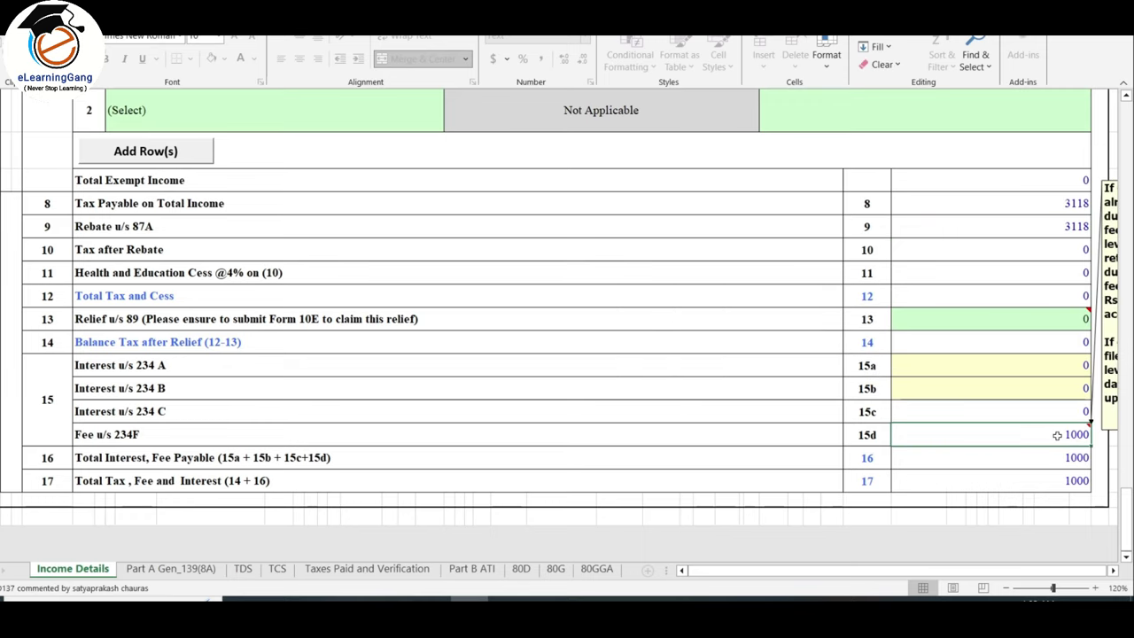
On Part B ATI, verify amount payable, 234F fee and tax due of 1000, then reach the 140B table
{"action": "left_click", "coordinate": [472, 570]}
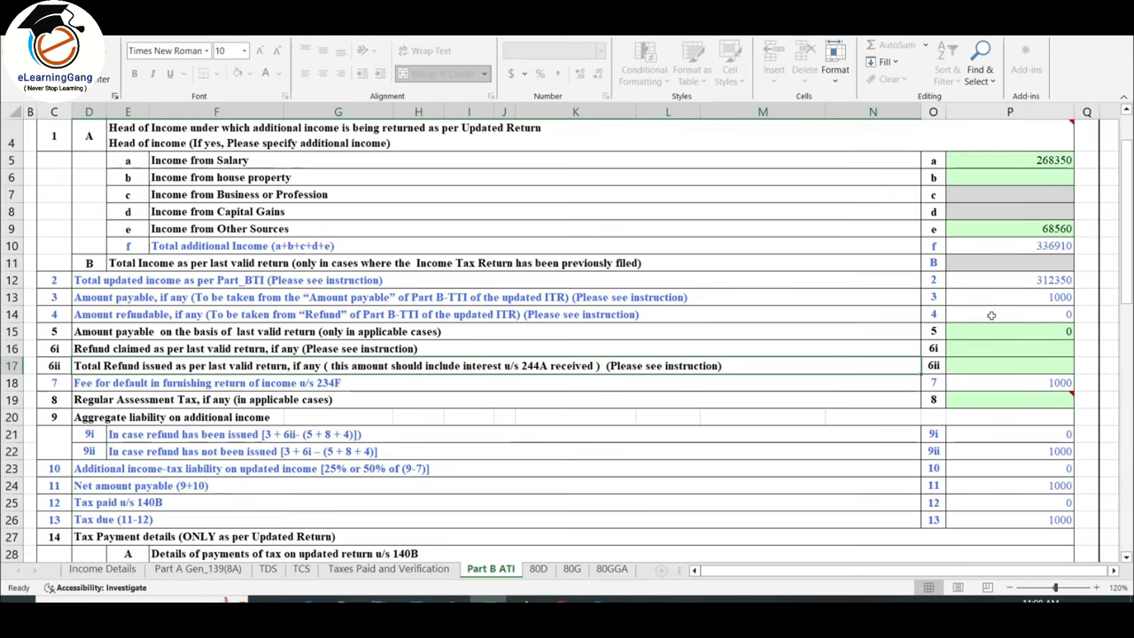
{"action": "left_click", "coordinate": [1045, 301]}
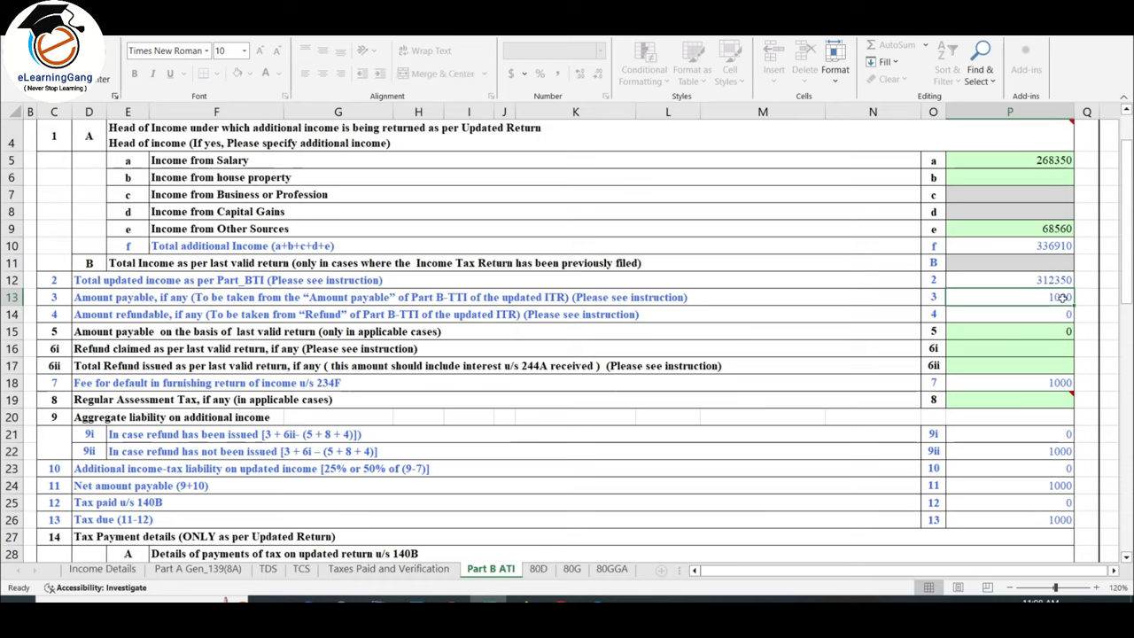
{"action": "left_click", "coordinate": [1070, 382]}
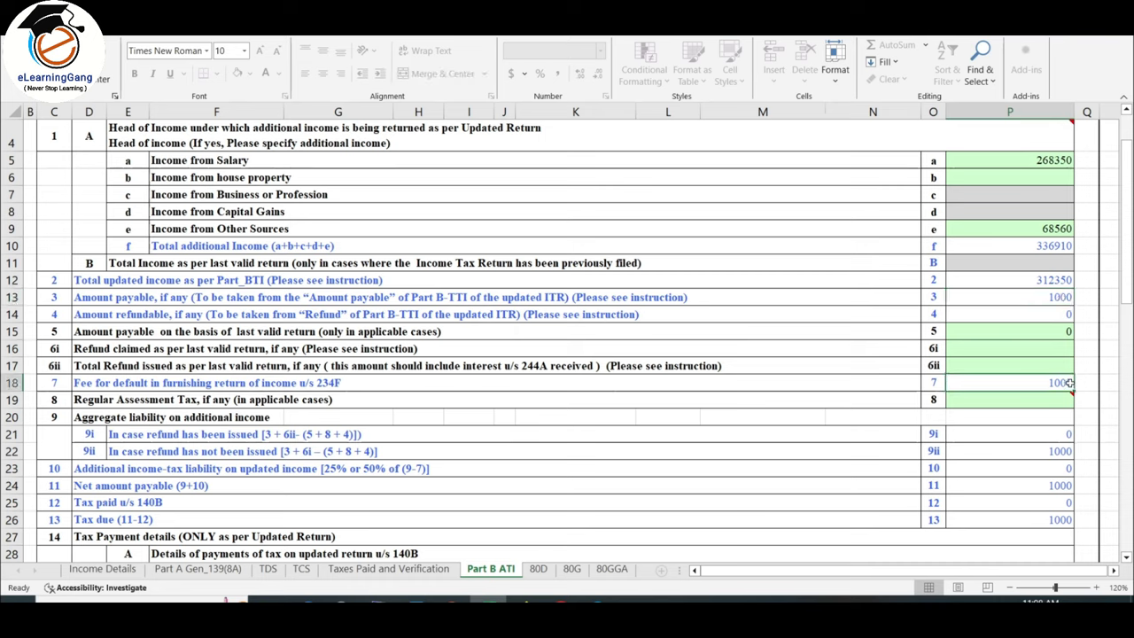
{"action": "left_click", "coordinate": [1058, 520]}
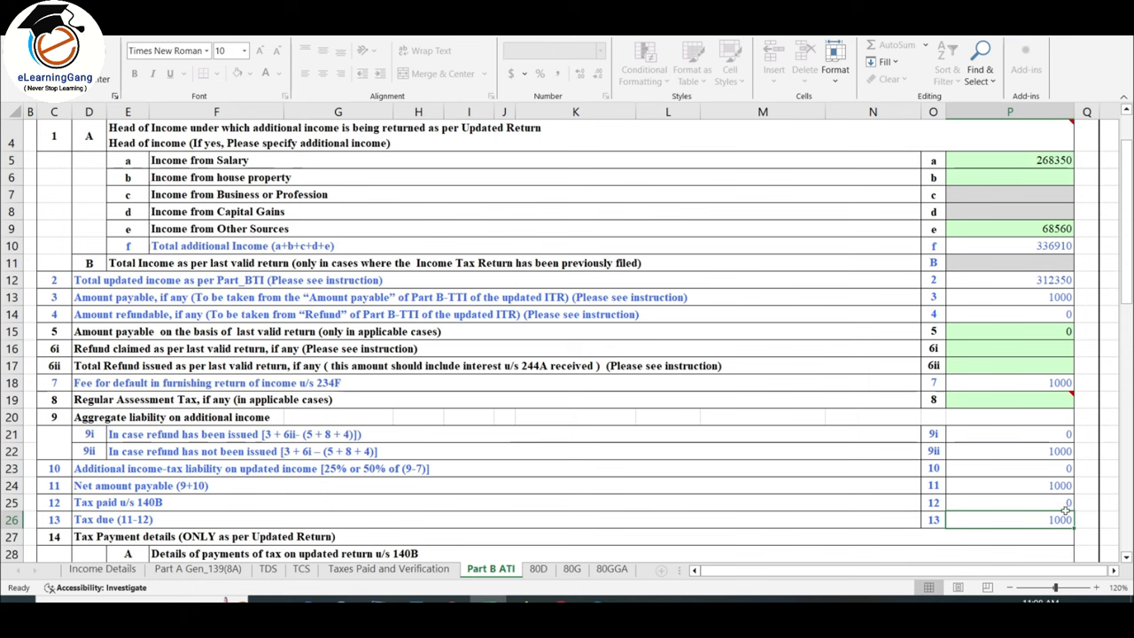
{"action": "scroll", "coordinate": [1038, 530], "scroll_direction": "down", "scroll_amount": 1}
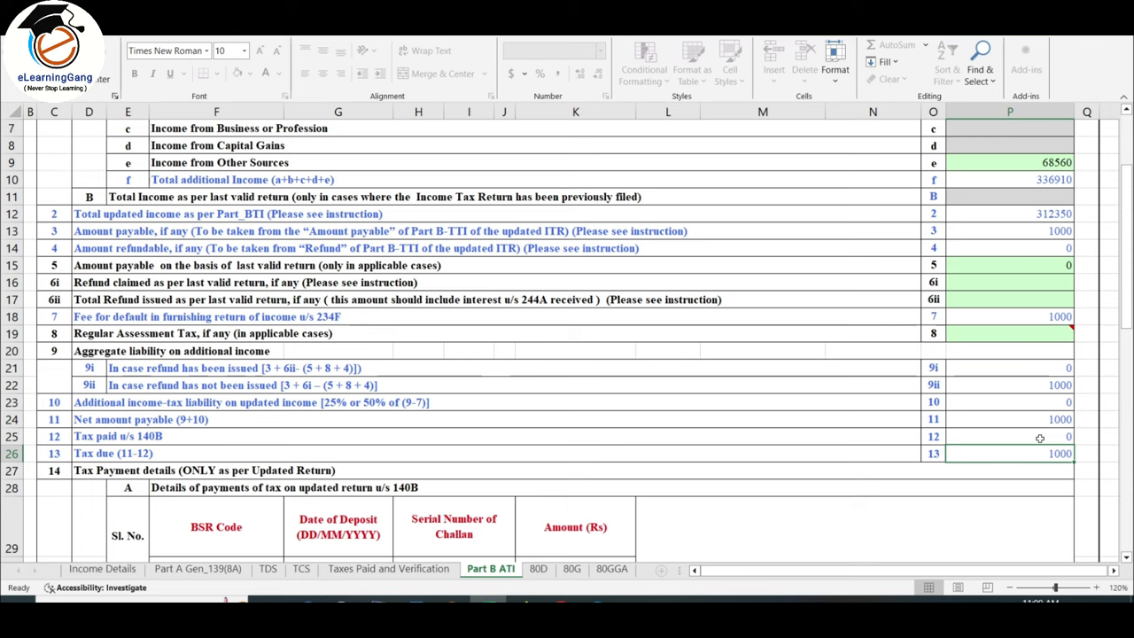
{"action": "scroll", "coordinate": [1040, 438], "scroll_direction": "down", "scroll_amount": 2}
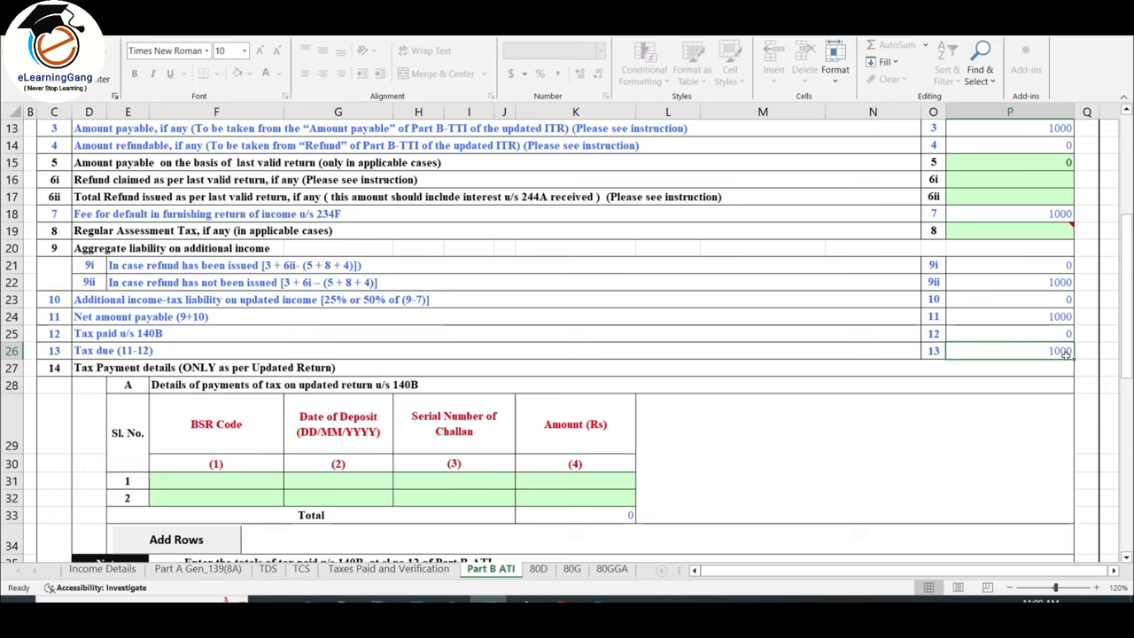
{"action": "scroll", "coordinate": [1066, 355], "scroll_direction": "down", "scroll_amount": 1}
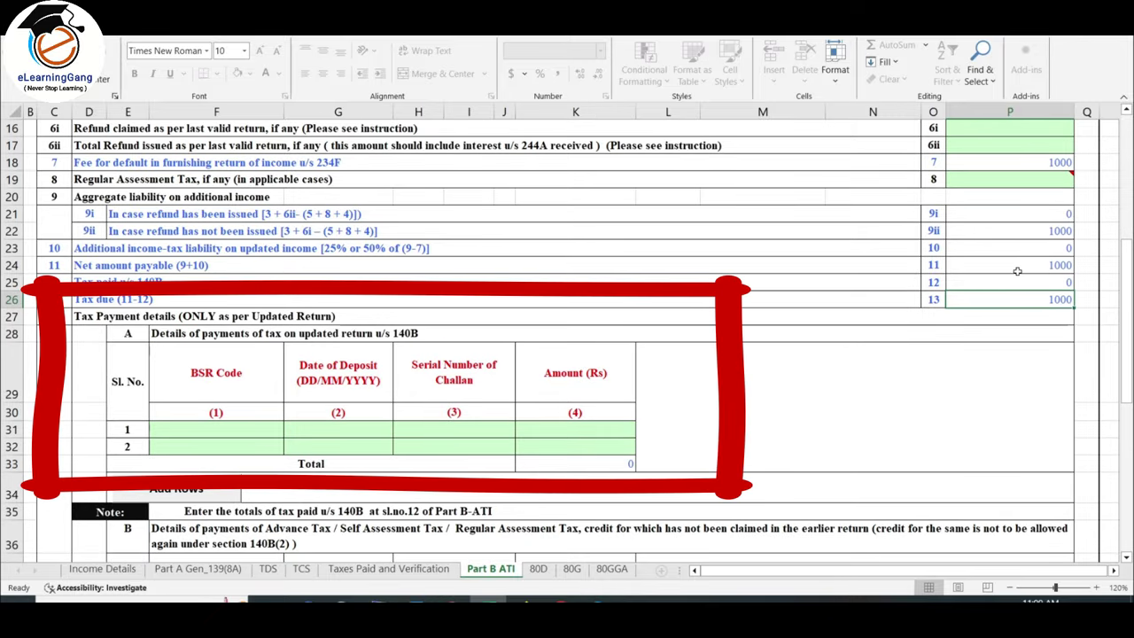
Fill the first 140B challan row with BSR code, deposit date 08/01/2024, serial number and amount 1000
{"action": "left_click", "coordinate": [202, 324]}
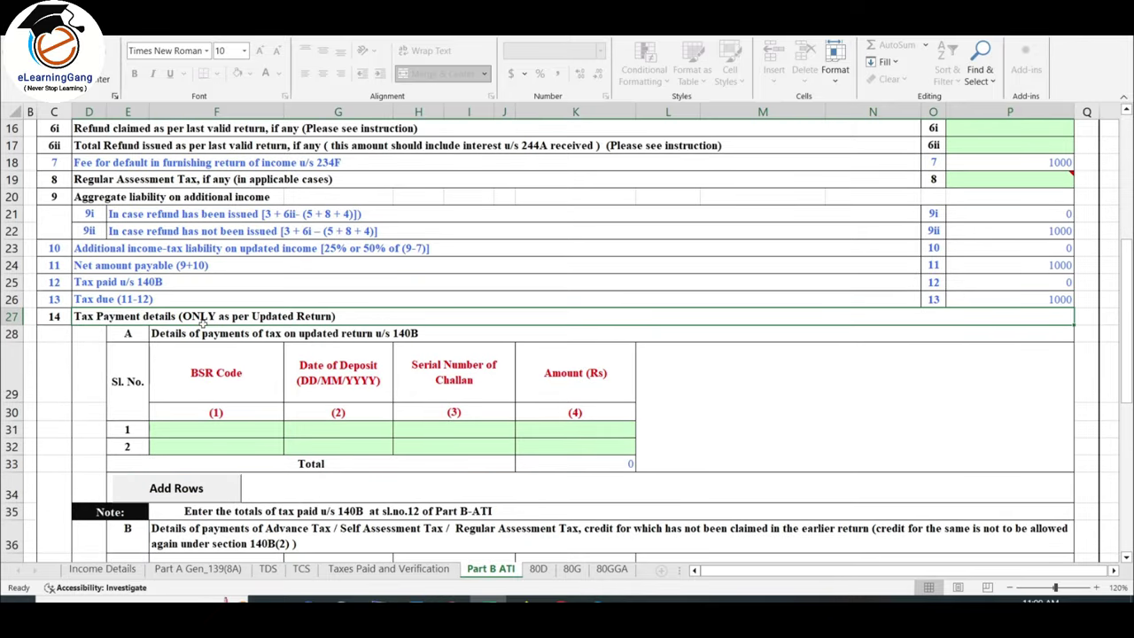
{"action": "left_click", "coordinate": [260, 425]}
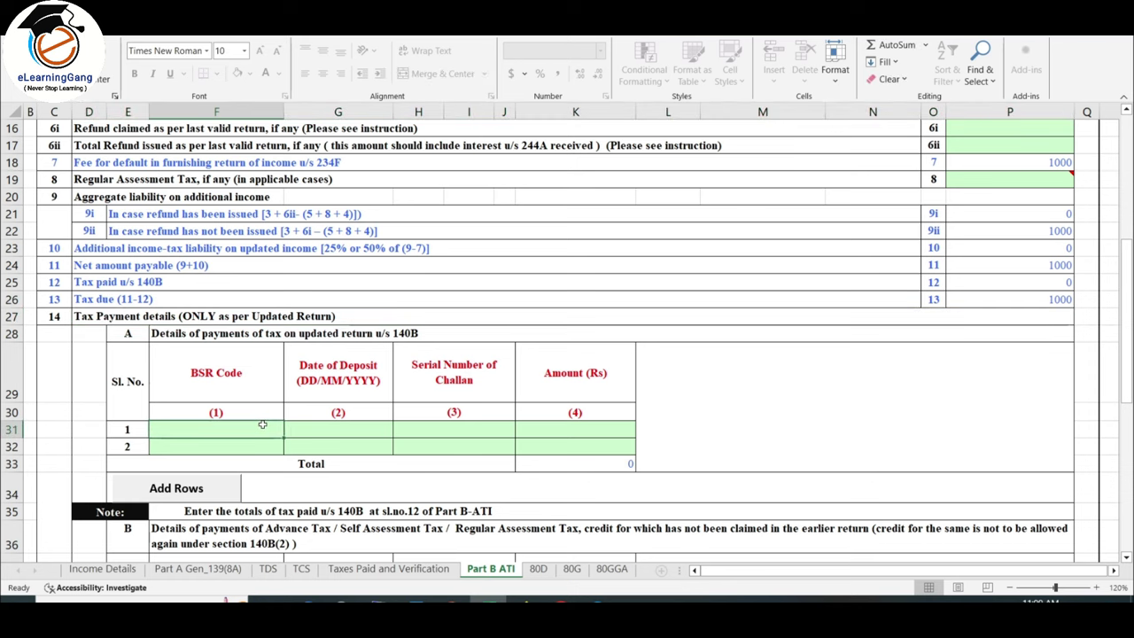
{"action": "left_click", "coordinate": [328, 430]}
{"action": "left_click", "coordinate": [434, 426]}
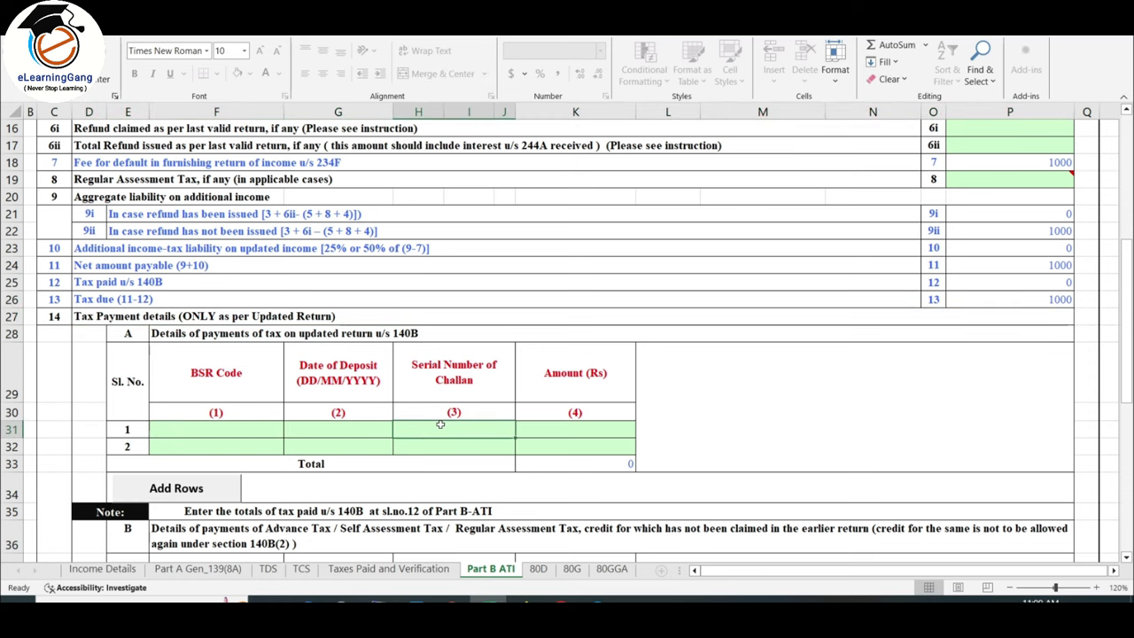
{"action": "left_click", "coordinate": [563, 437]}
{"action": "key", "text": "Home"}
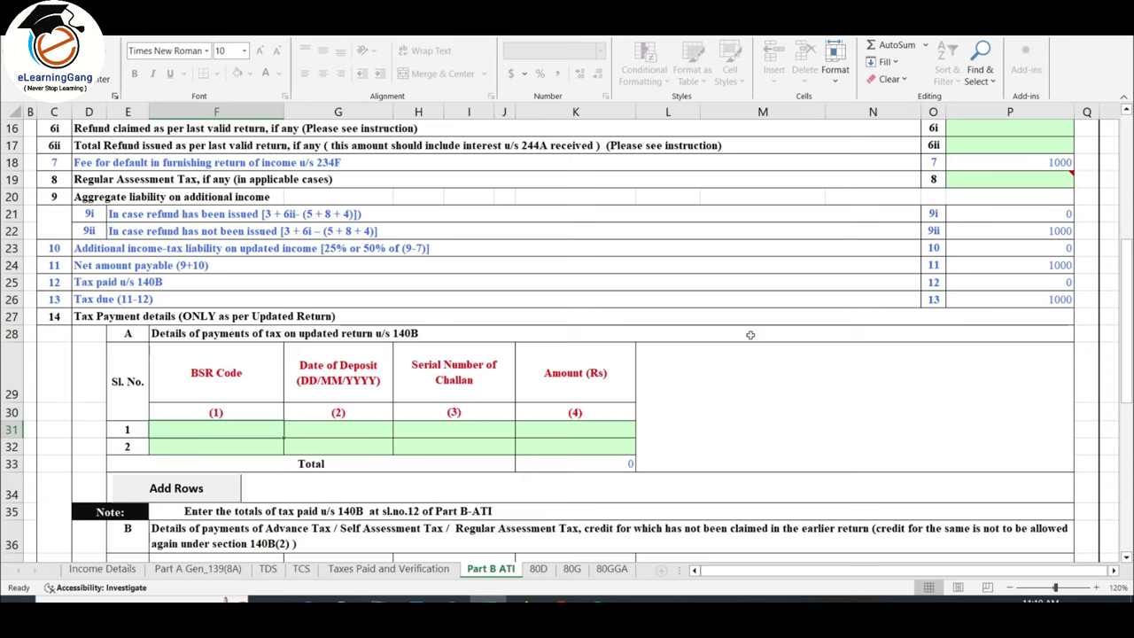
{"action": "left_click", "coordinate": [1054, 301]}
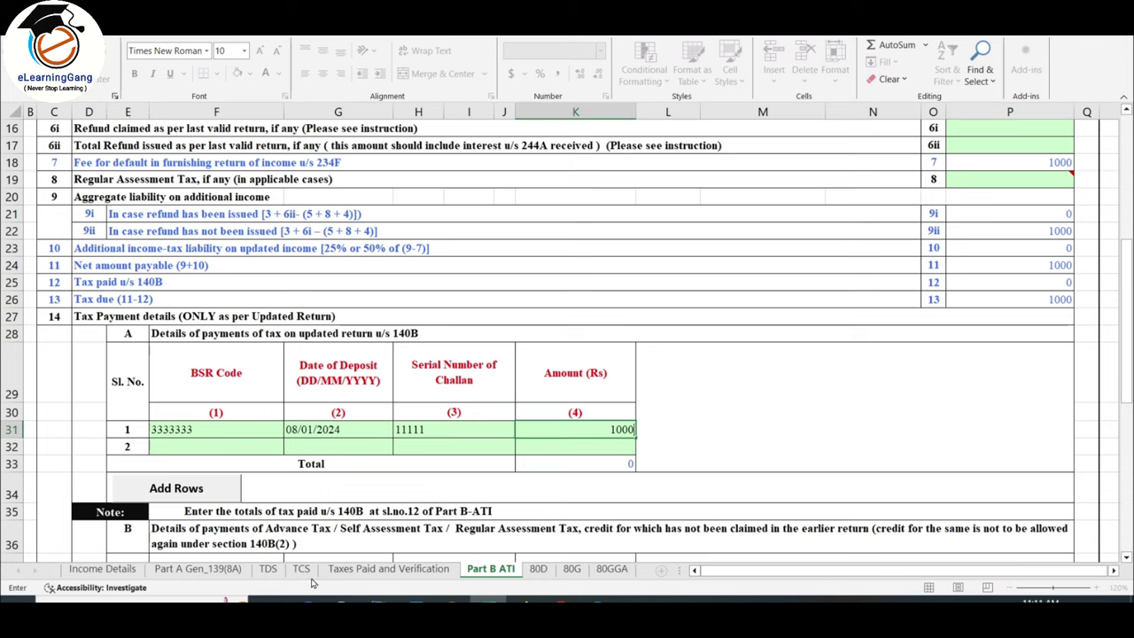
{"action": "left_click", "coordinate": [800, 429]}
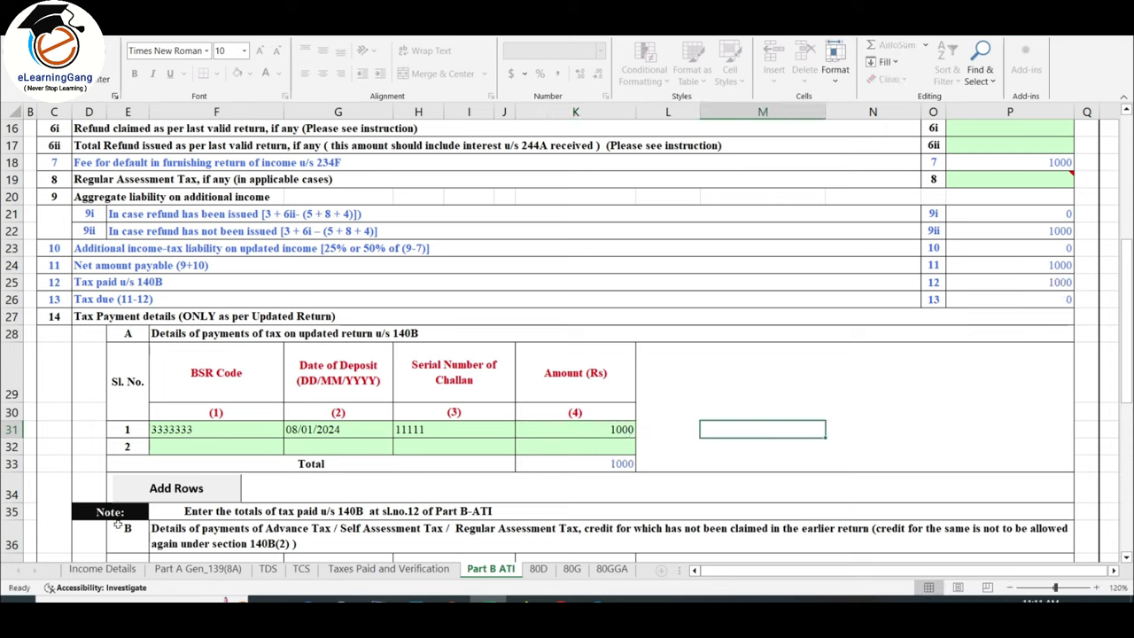
Confirm tax paid u/s 140B now reads 1000 and tax due reads 0
{"action": "left_click", "coordinate": [1015, 301]}
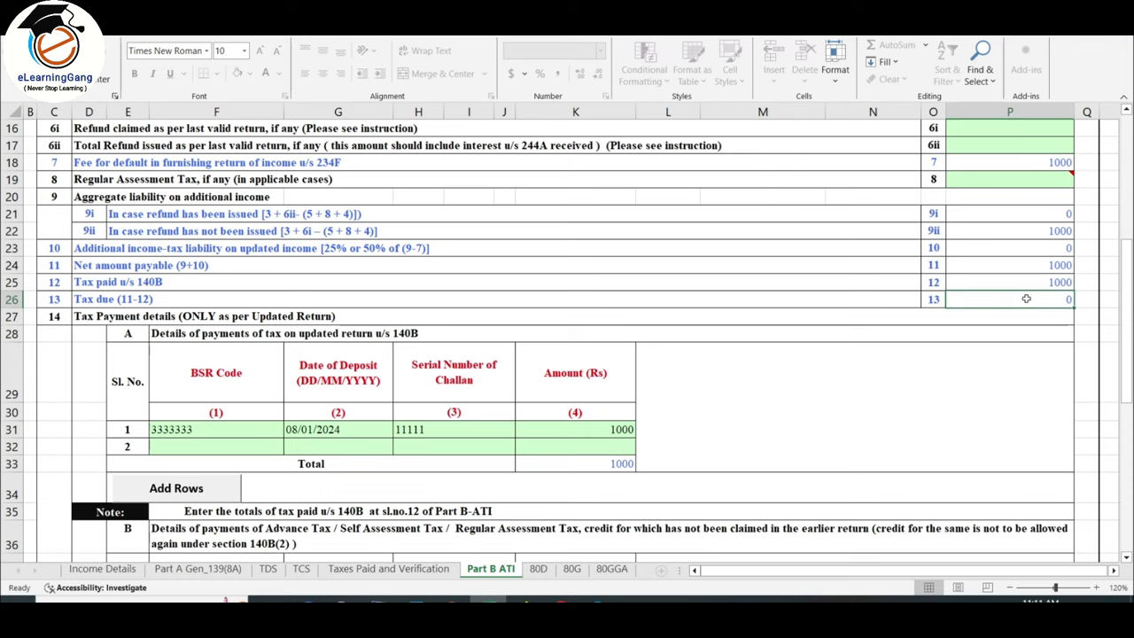
{"action": "left_click", "coordinate": [1052, 284]}
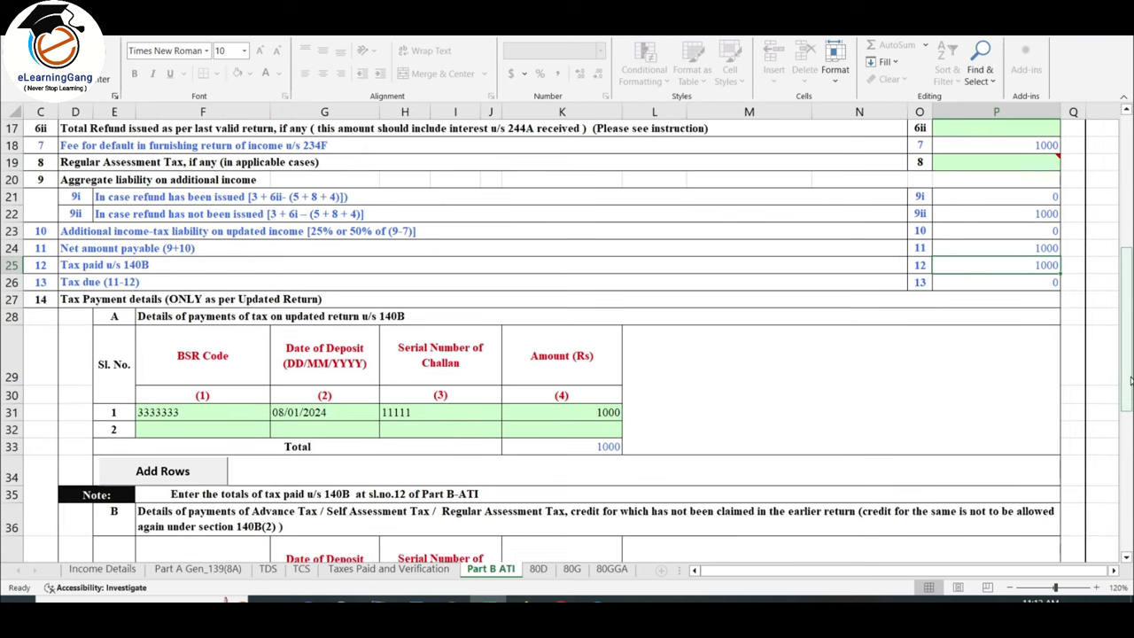
{"action": "scroll", "coordinate": [1063, 282], "scroll_direction": "up", "scroll_amount": 4}
{"action": "scroll", "coordinate": [1063, 372], "scroll_direction": "up", "scroll_amount": 1}
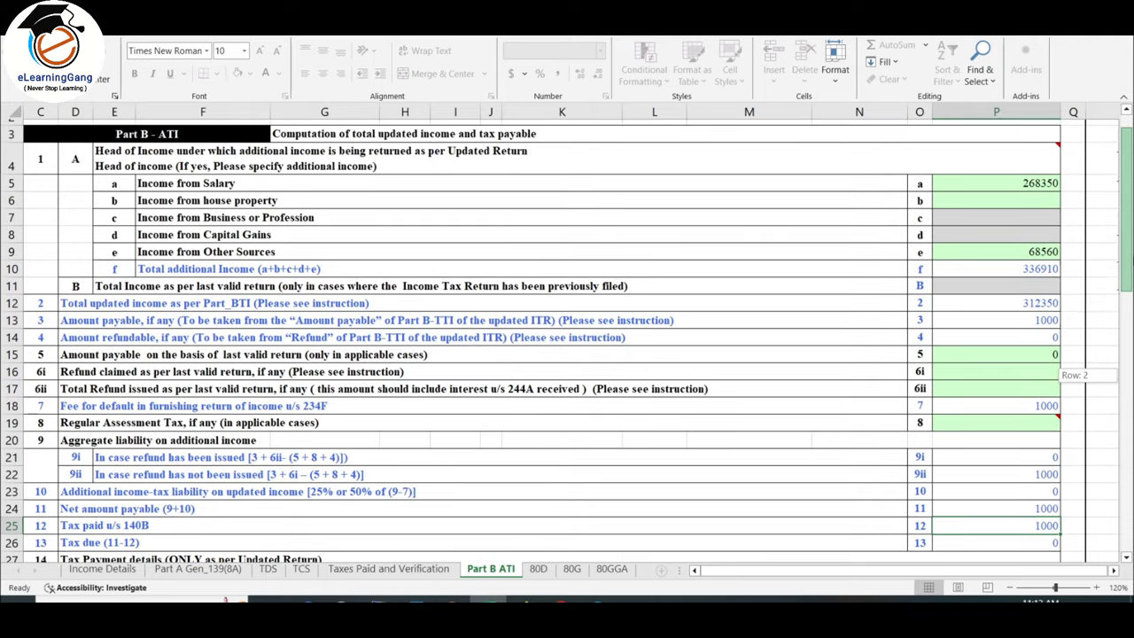
{"action": "left_click", "coordinate": [1113, 574]}
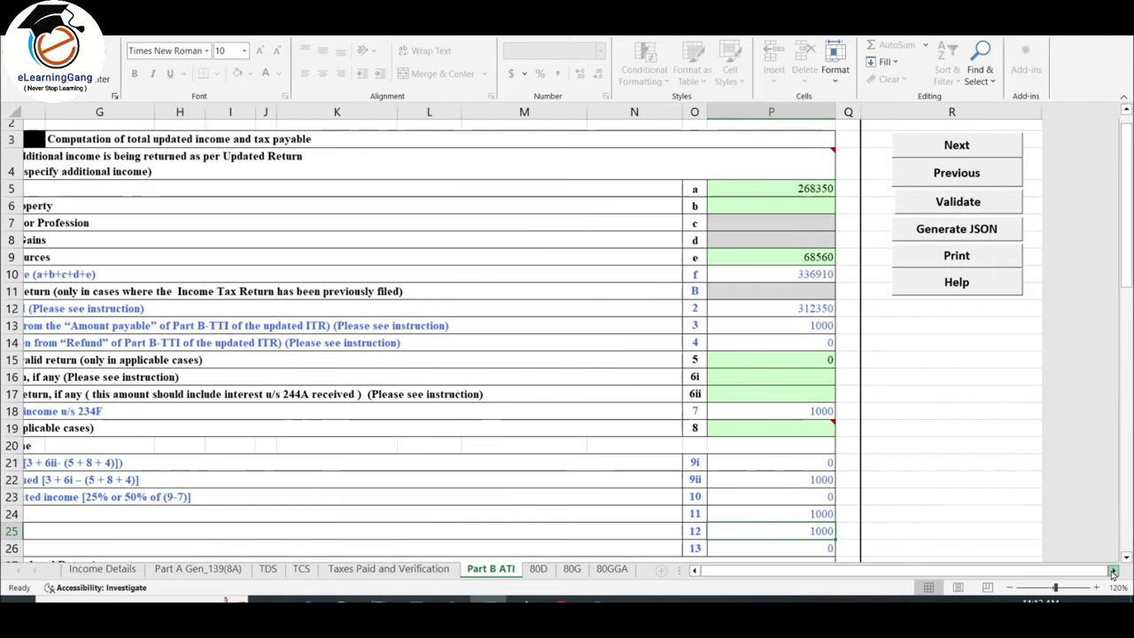
Validate Part B ATI, dismiss the 'Sheet Part B ATI is ok' message, and return to Income Details
{"action": "left_click", "coordinate": [937, 203]}
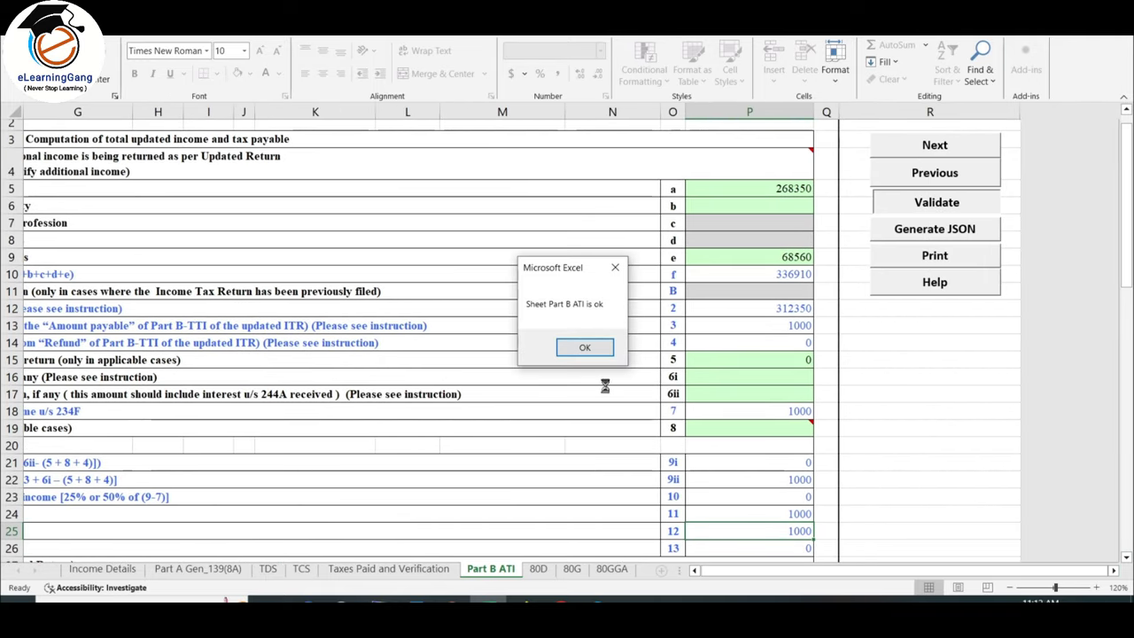
{"action": "left_click", "coordinate": [588, 348]}
{"action": "scroll", "coordinate": [1048, 406], "scroll_direction": "down", "scroll_amount": 1}
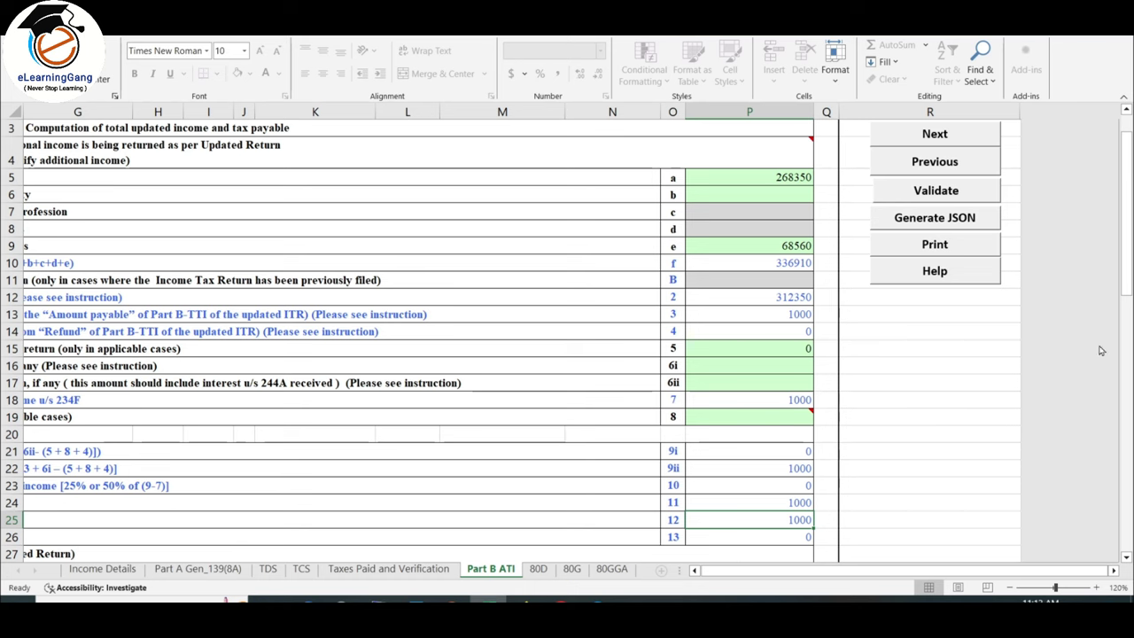
{"action": "left_click", "coordinate": [104, 569]}
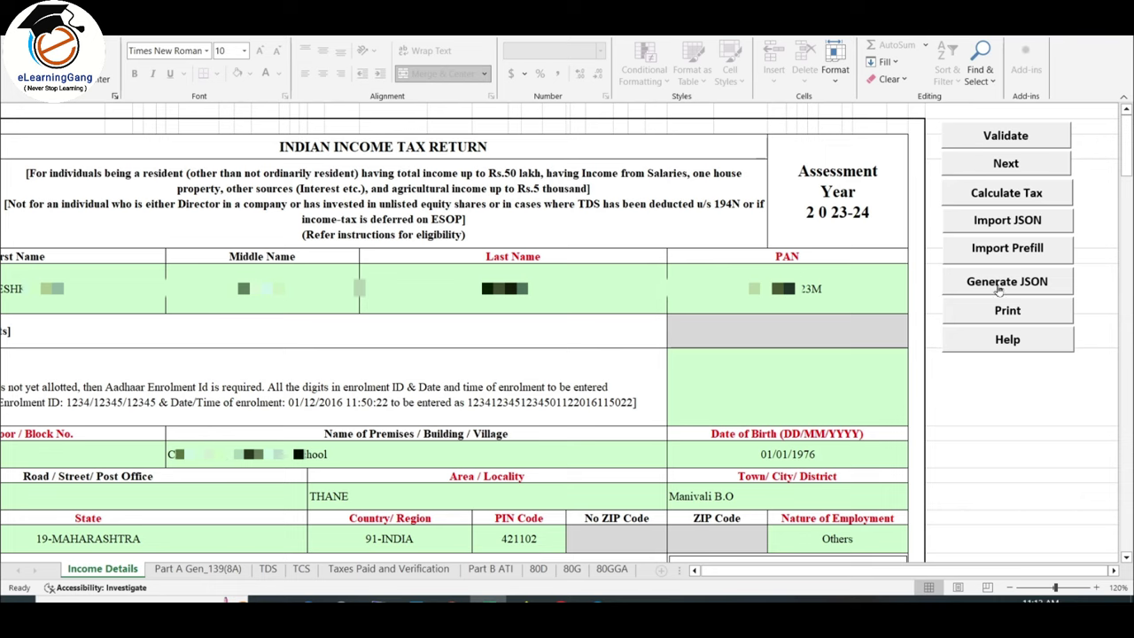
Recalculate tax, confirming the 1000 fee and 0 tax due on Part B ATI are unchanged
{"action": "left_click", "coordinate": [1008, 193]}
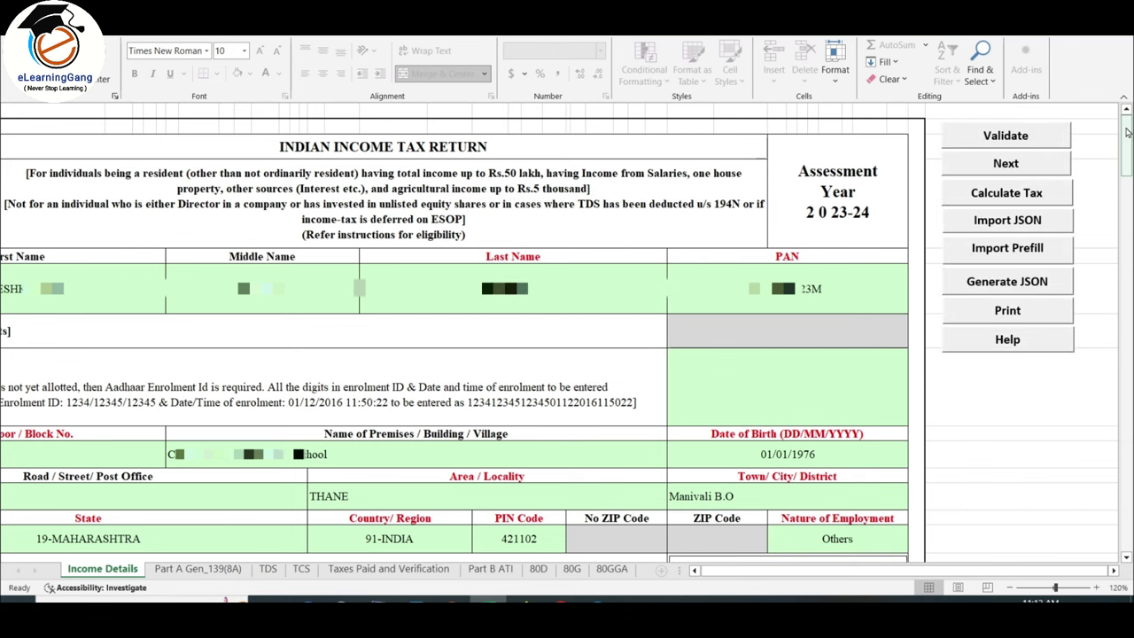
{"action": "left_click_drag", "start_coordinate": [1126, 133], "coordinate": [1126, 509]}
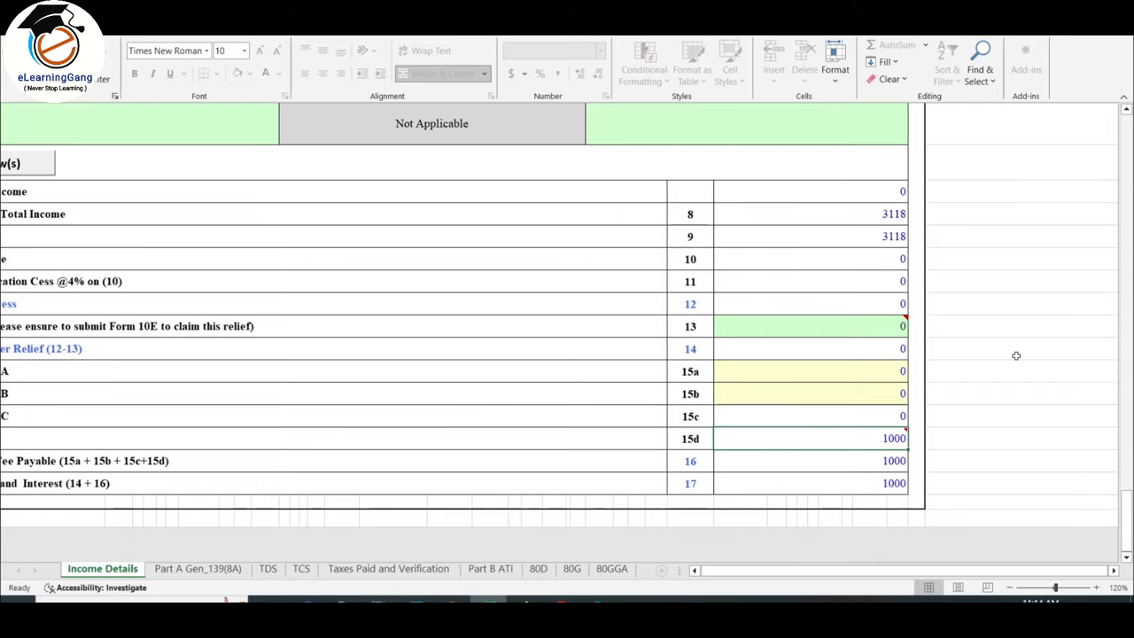
{"action": "left_click", "coordinate": [491, 568]}
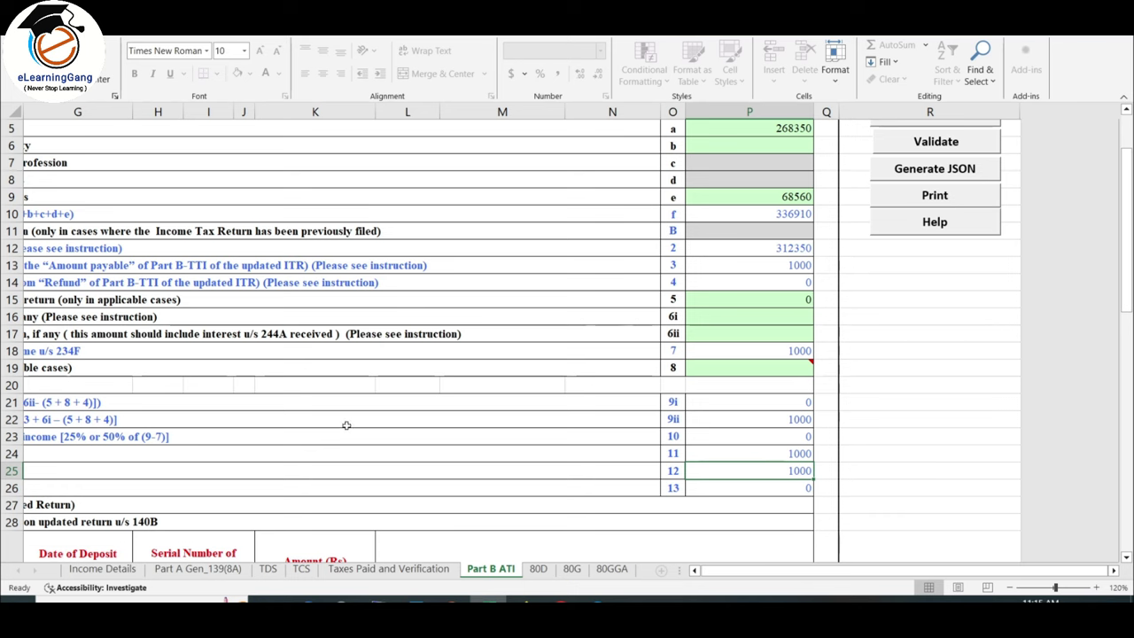
{"action": "left_click", "coordinate": [100, 570]}
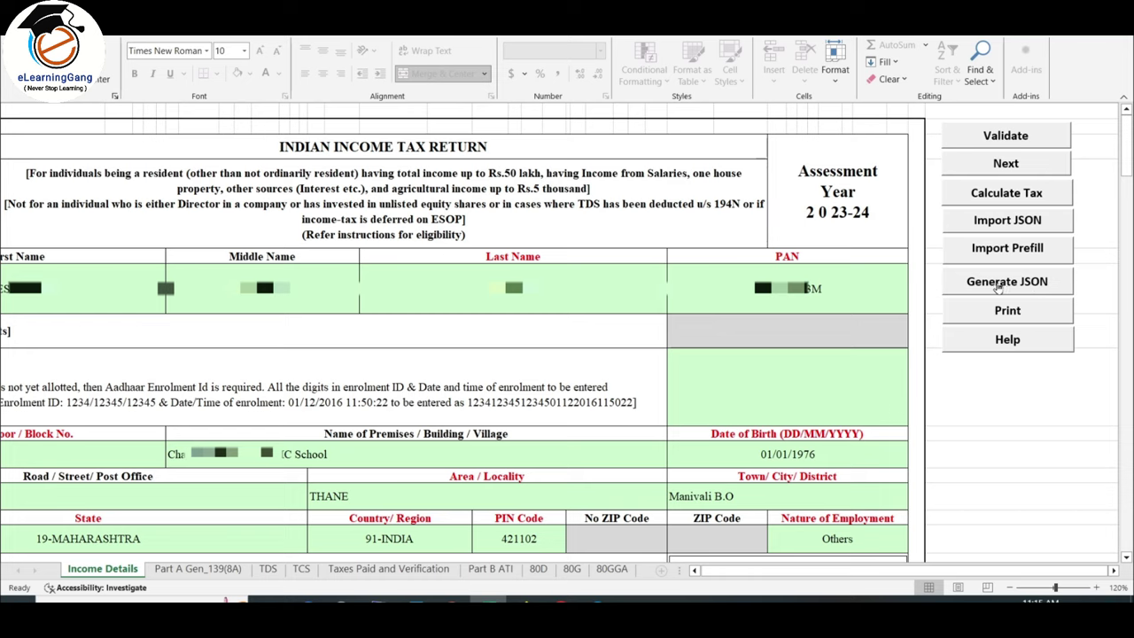
Generate the JSON, acknowledge the TDS, calculate-tax and save reminders, and save the return as JSON
{"action": "left_click", "coordinate": [1004, 285]}
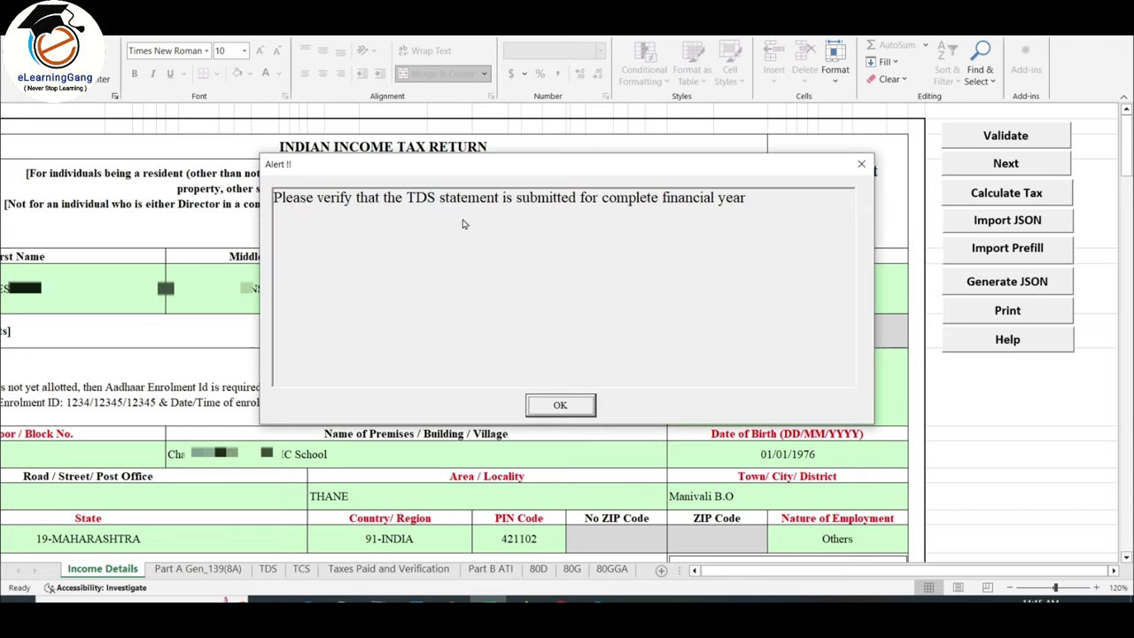
{"action": "left_click", "coordinate": [563, 408]}
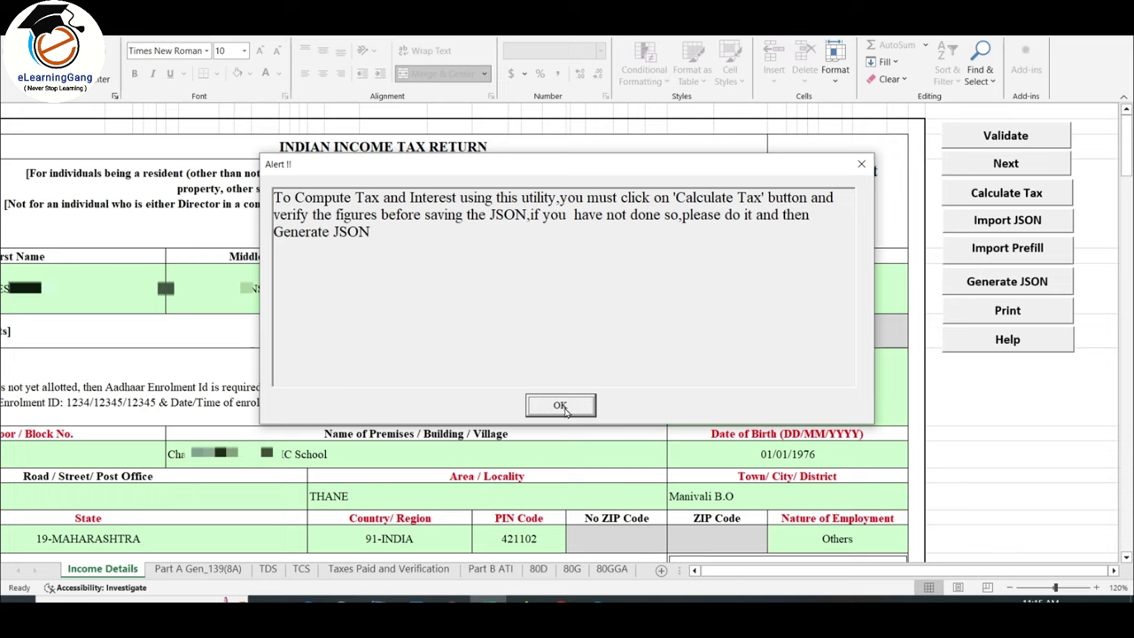
{"action": "left_click", "coordinate": [564, 406]}
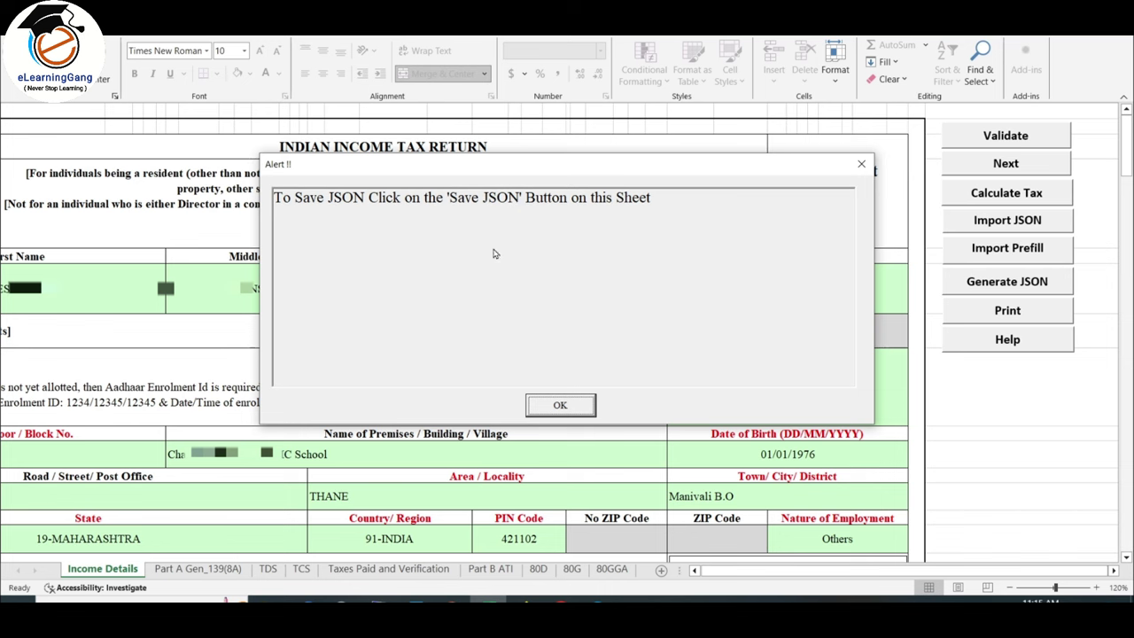
{"action": "left_click", "coordinate": [577, 405]}
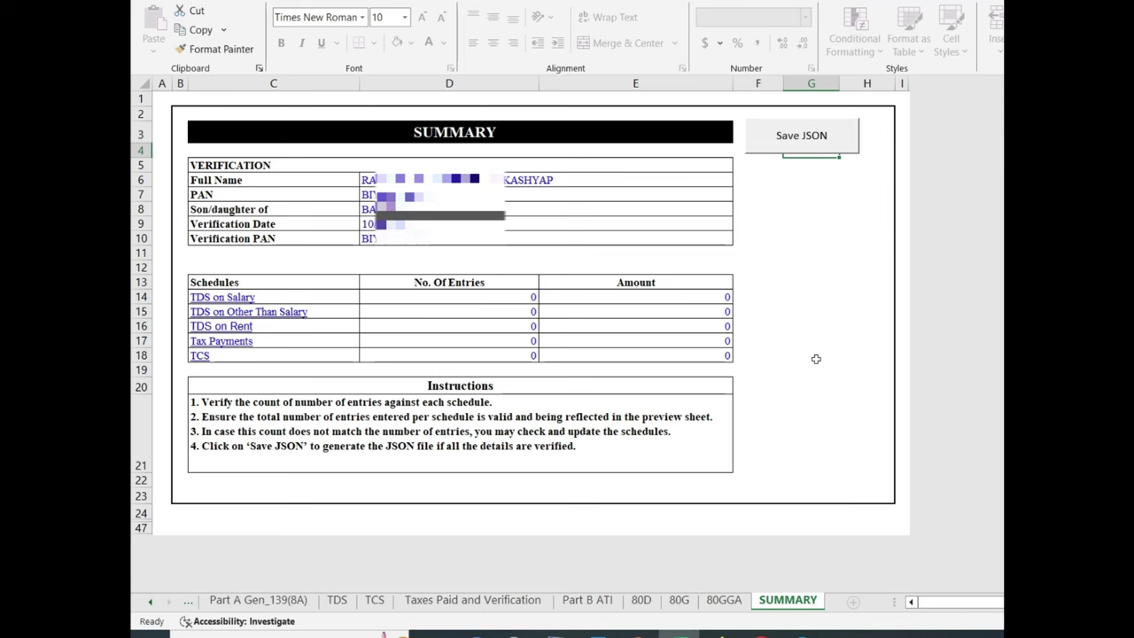
{"action": "left_click", "coordinate": [815, 139]}
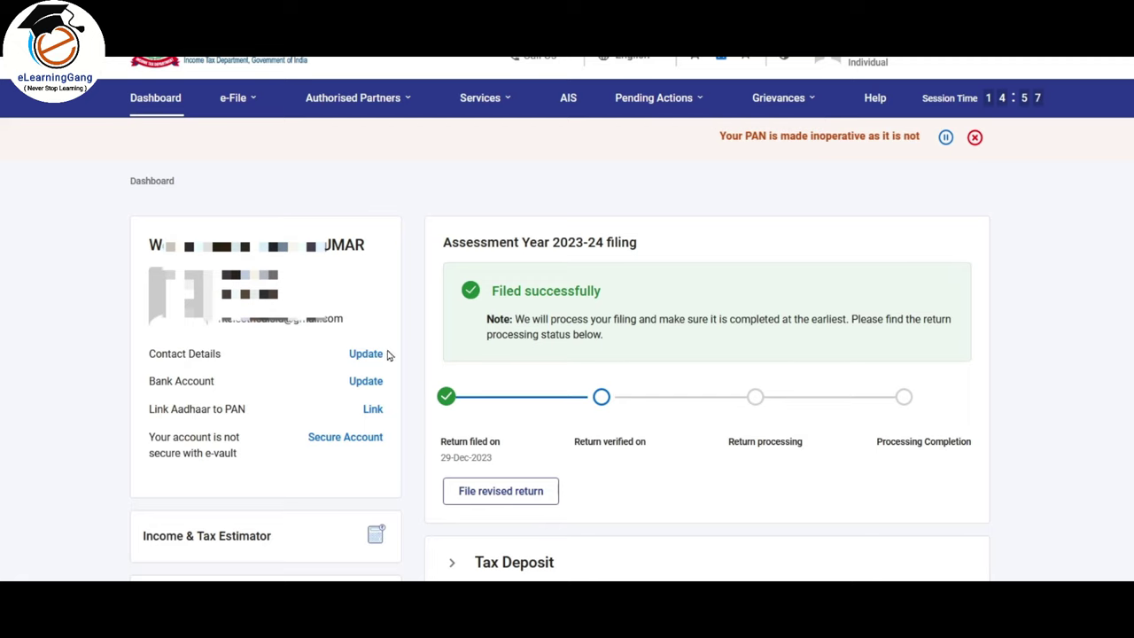
Start filing an income tax return on the portal for assessment year 2023-24
{"action": "left_click", "coordinate": [234, 103]}
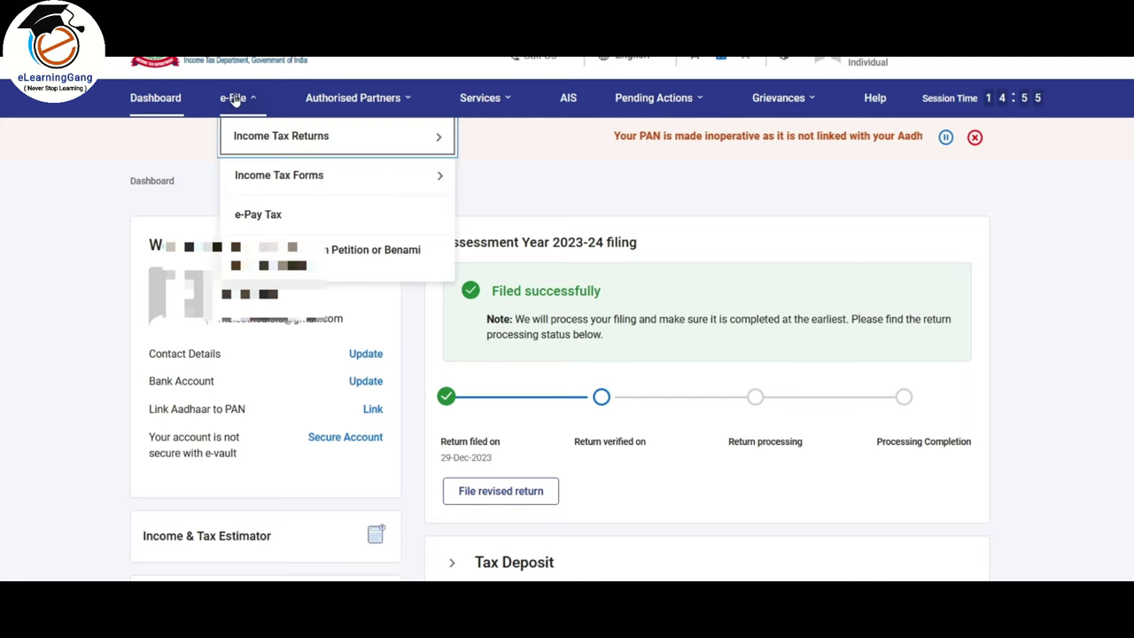
{"action": "mouse_move", "coordinate": [274, 139]}
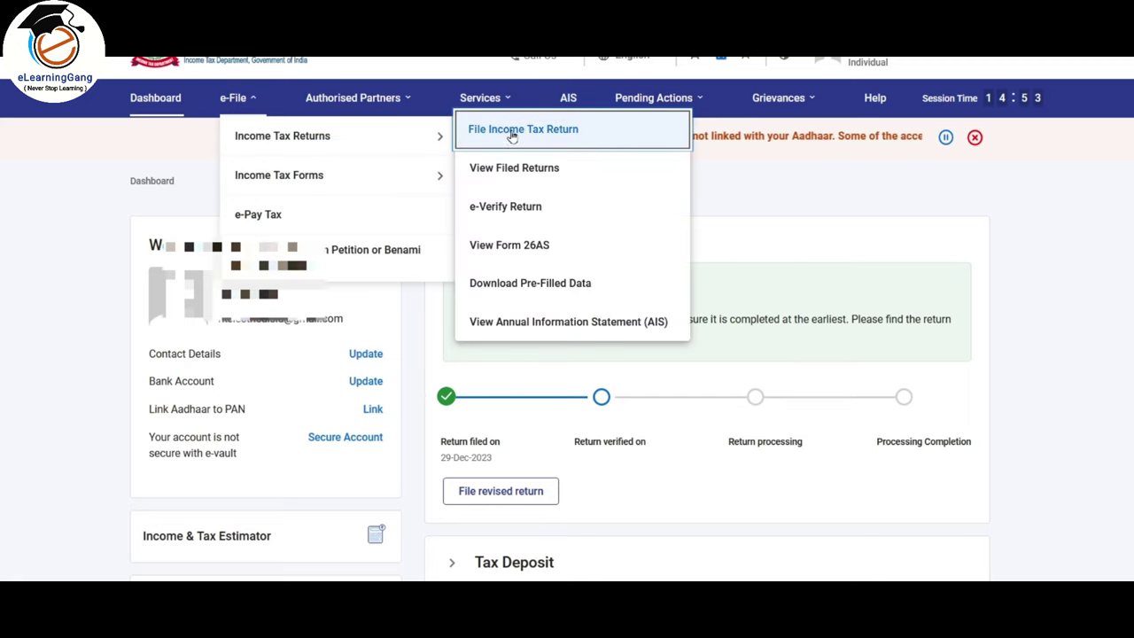
{"action": "left_click", "coordinate": [588, 133]}
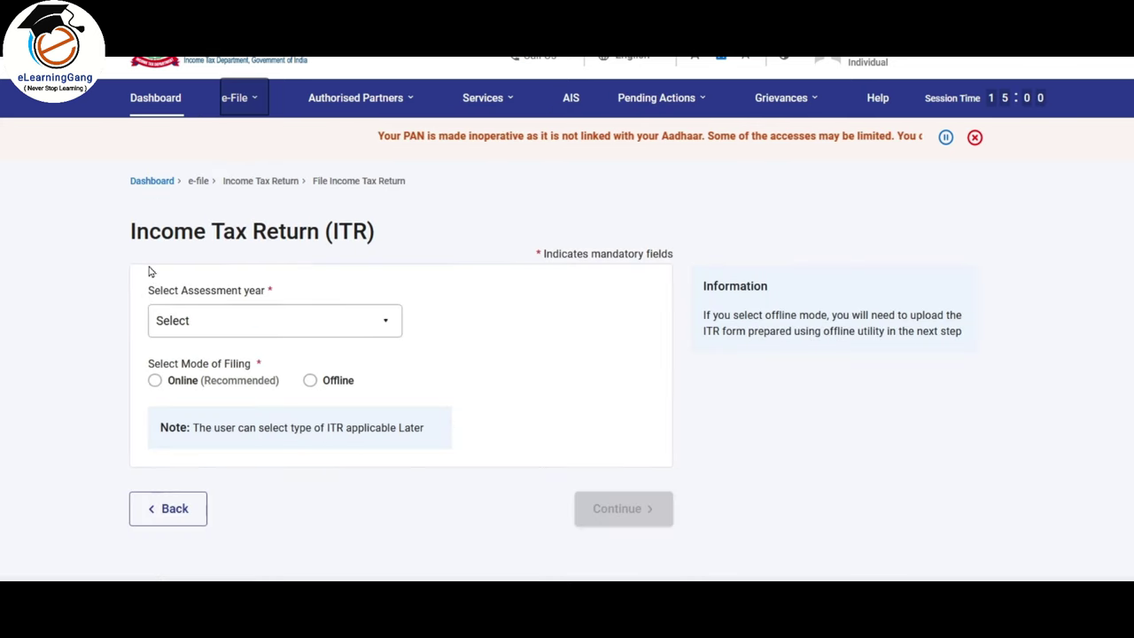
{"action": "left_click", "coordinate": [352, 321]}
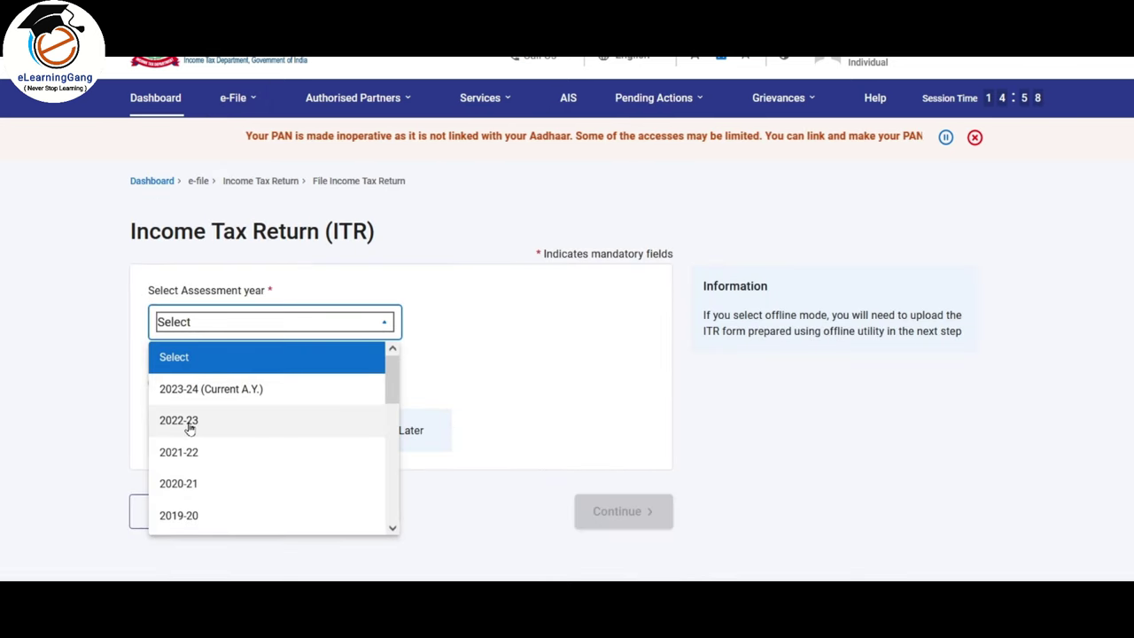
{"action": "left_click", "coordinate": [242, 388]}
{"action": "scroll", "coordinate": [195, 328], "scroll_direction": "down", "scroll_amount": 2}
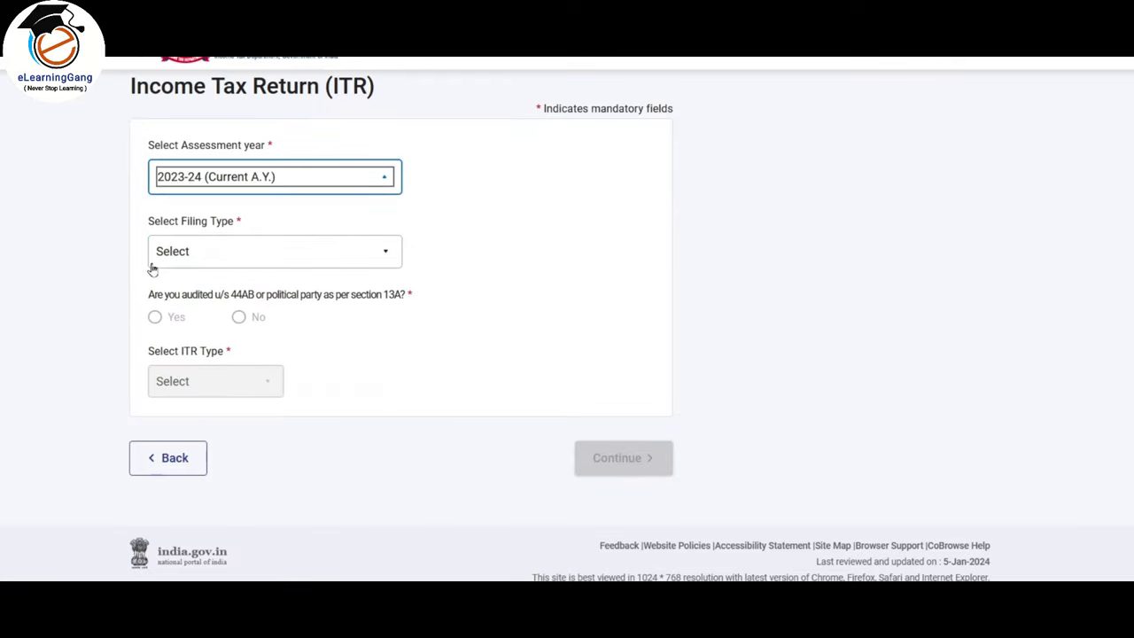
Choose 139(8A) Updated Return, No audit and ITR-1, then accept the eligibility conditions
{"action": "left_click", "coordinate": [303, 255]}
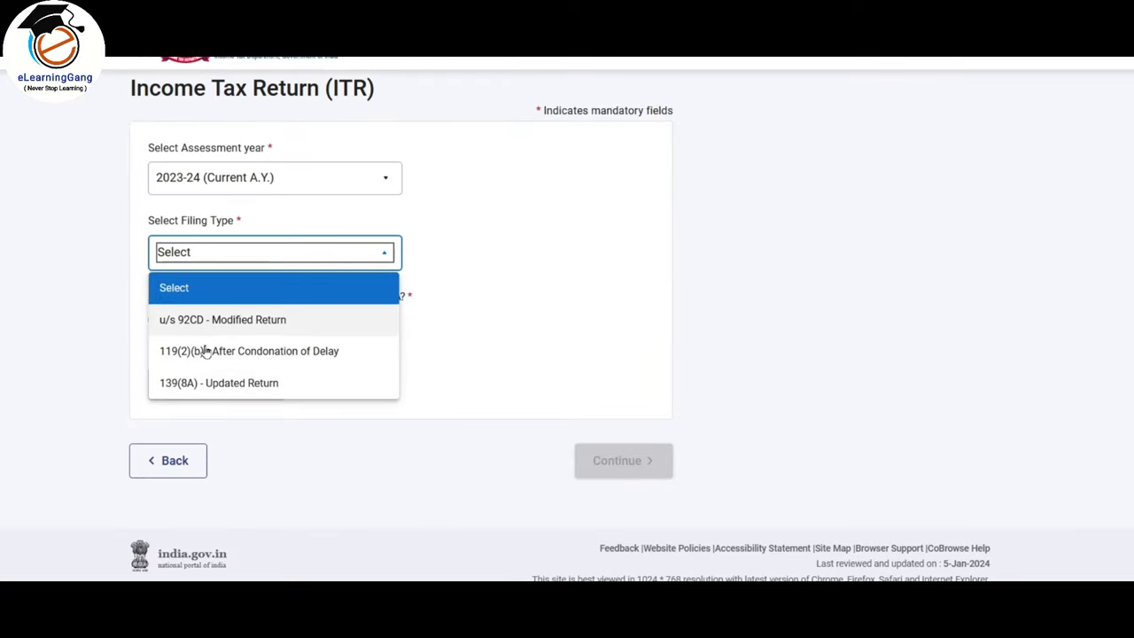
{"action": "left_click", "coordinate": [291, 393]}
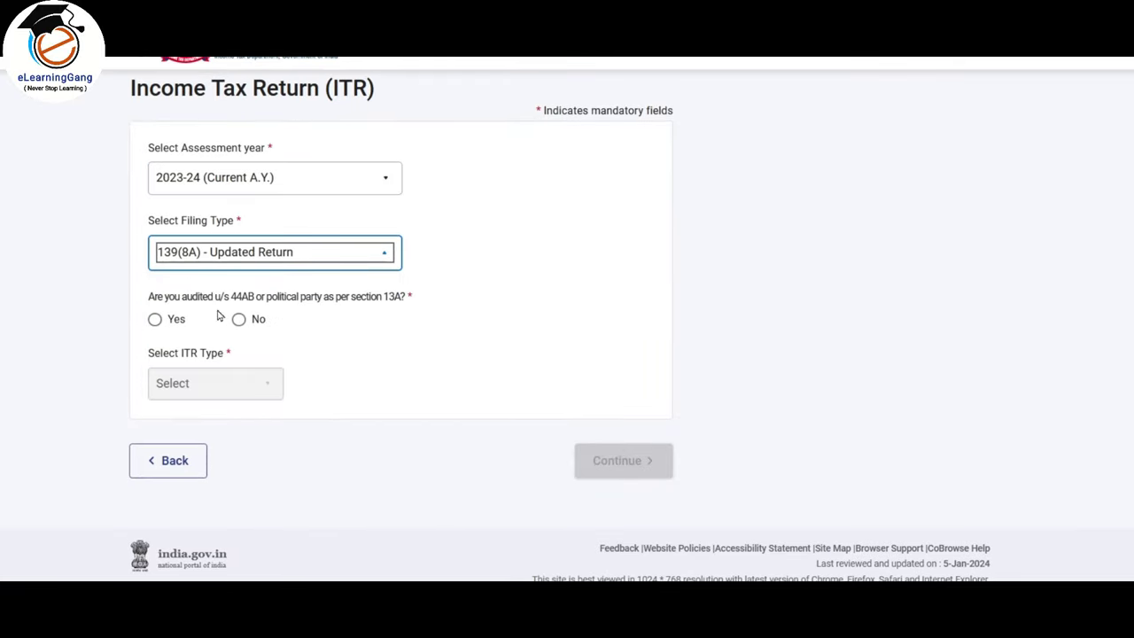
{"action": "left_click", "coordinate": [238, 318]}
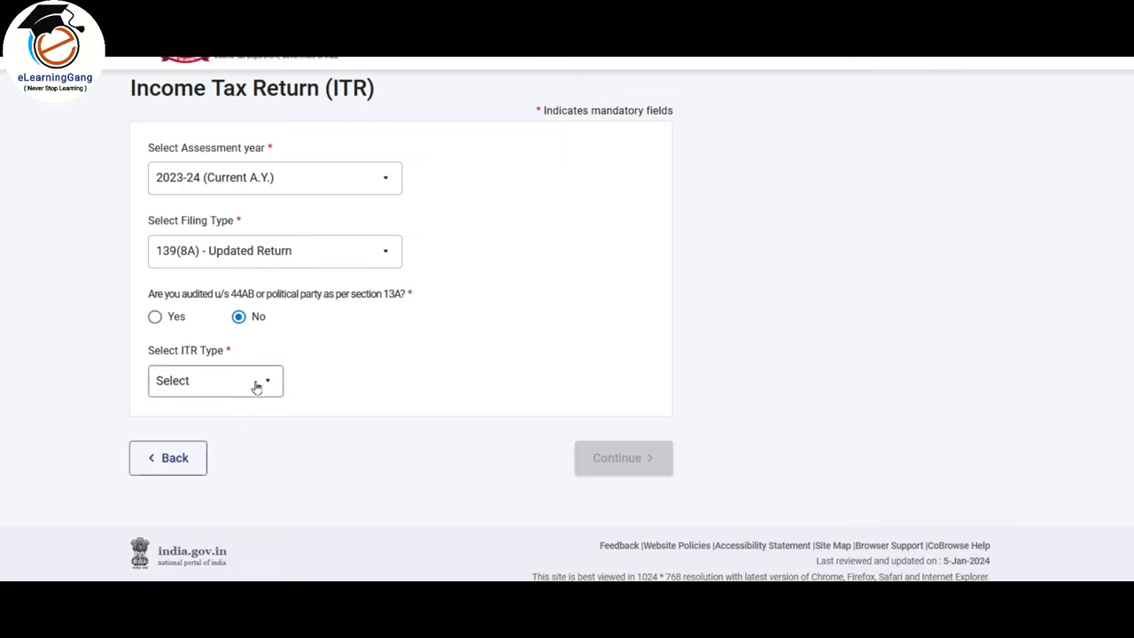
{"action": "left_click", "coordinate": [253, 383]}
{"action": "left_click", "coordinate": [193, 452]}
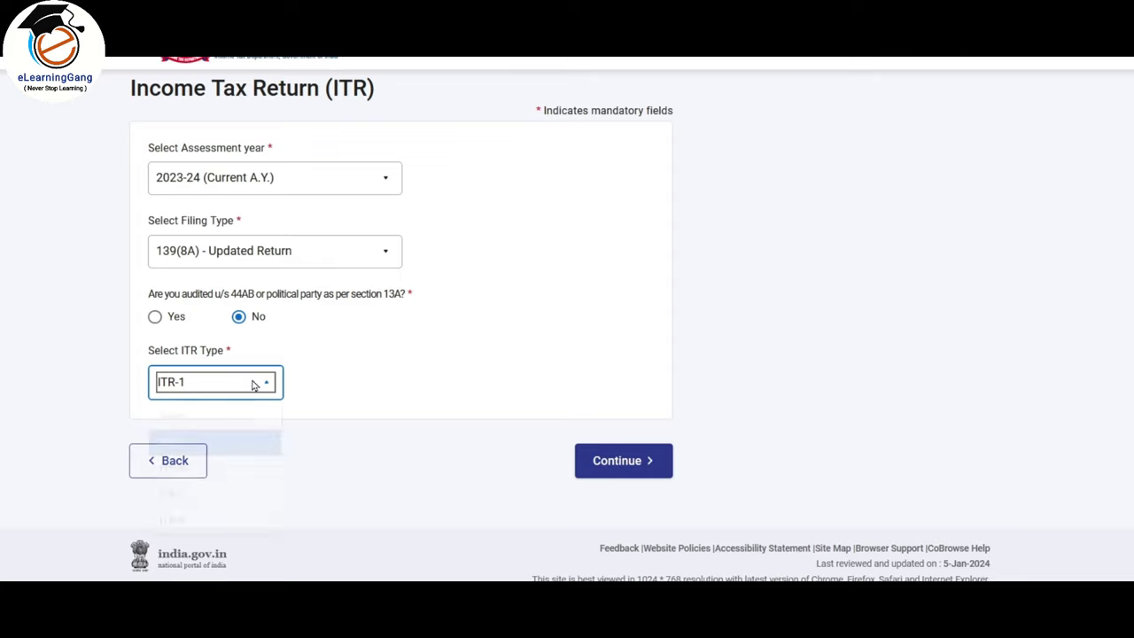
{"action": "left_click", "coordinate": [255, 383]}
{"action": "left_click", "coordinate": [228, 450]}
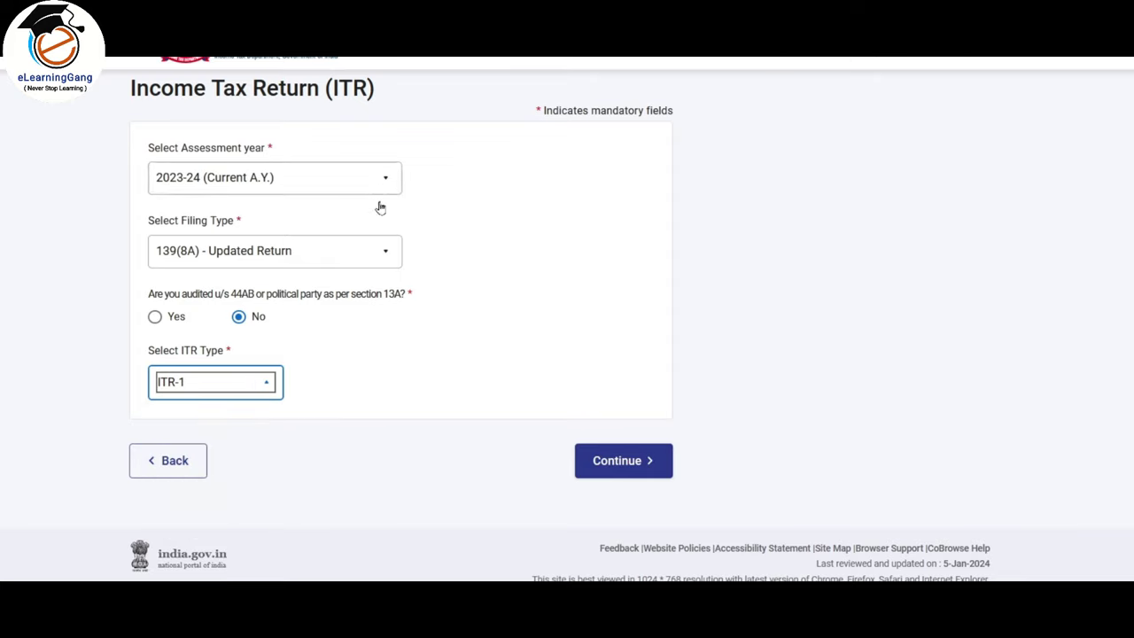
{"action": "left_click", "coordinate": [624, 462]}
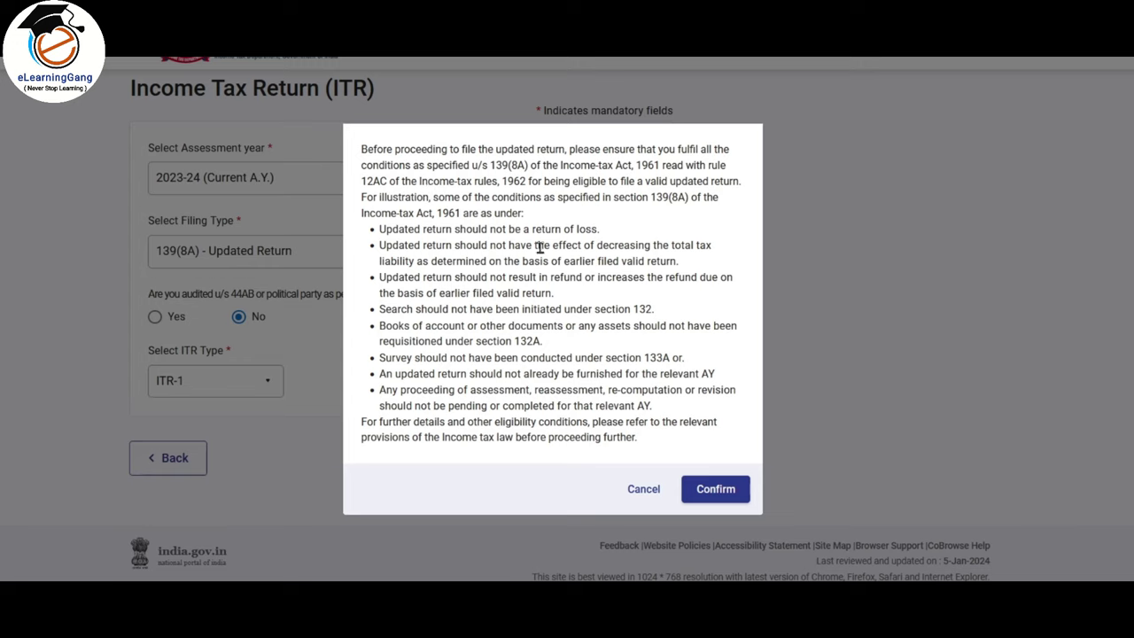
{"action": "left_click", "coordinate": [725, 494]}
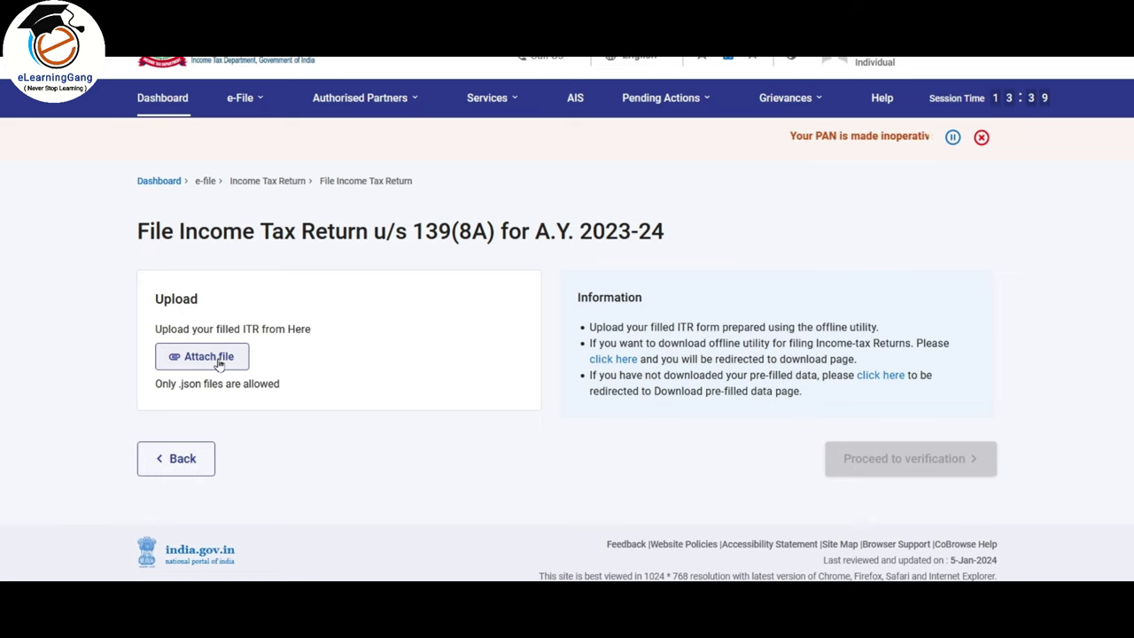
Attach the ITR-1 JSON return file and, once it validates without errors, proceed to verification
{"action": "left_click", "coordinate": [219, 363]}
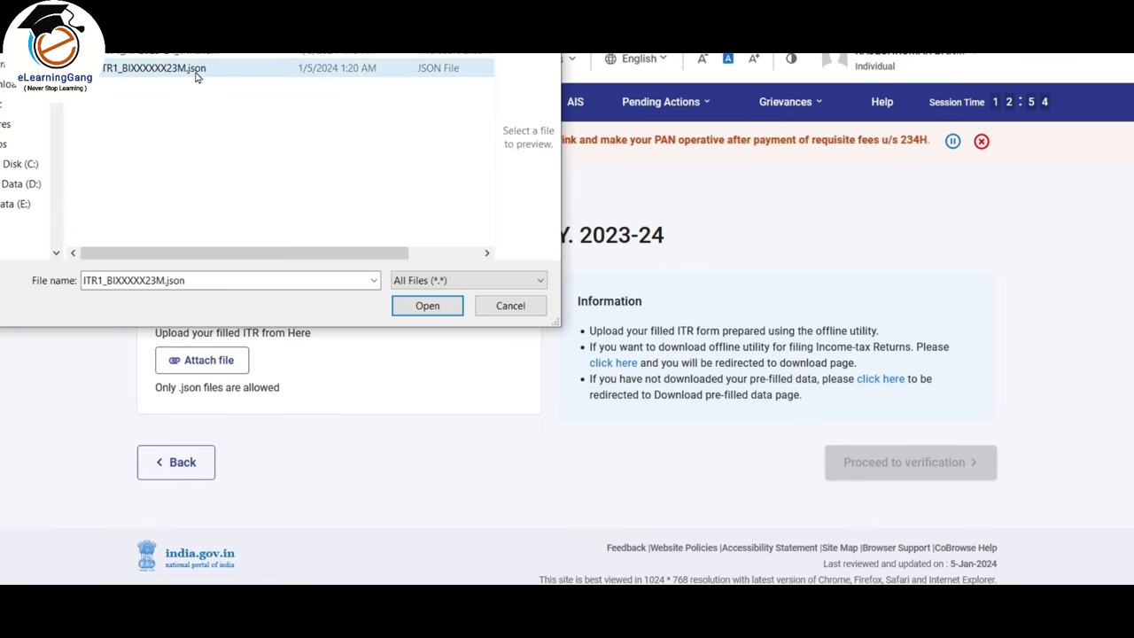
{"action": "left_click", "coordinate": [197, 74]}
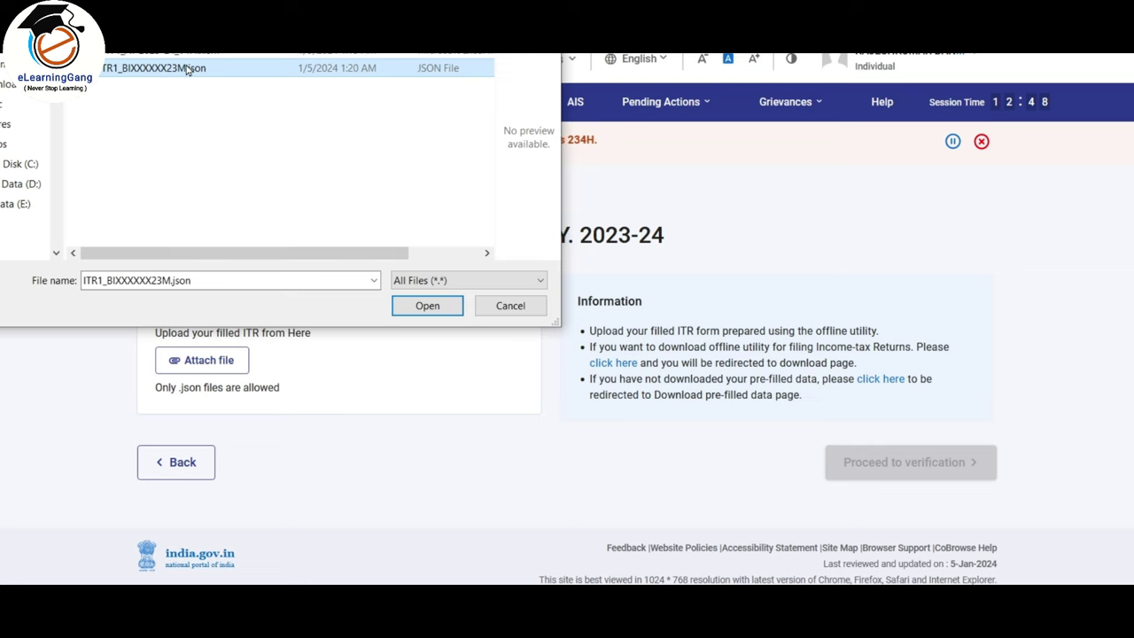
{"action": "left_click", "coordinate": [428, 306]}
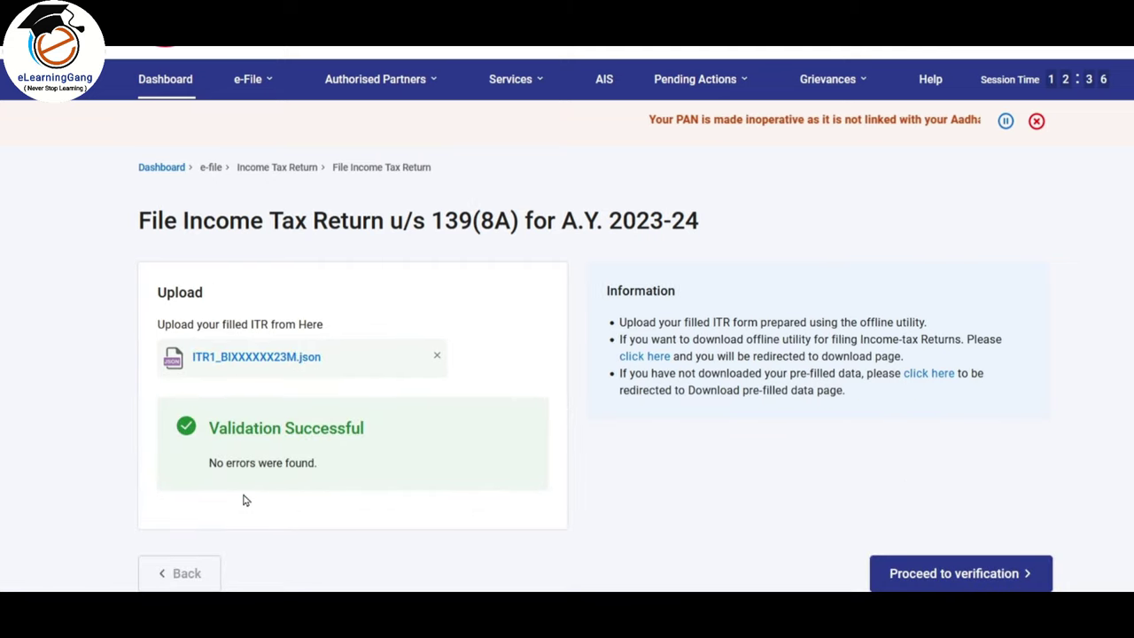
{"action": "scroll", "coordinate": [306, 312], "scroll_direction": "down", "scroll_amount": 2}
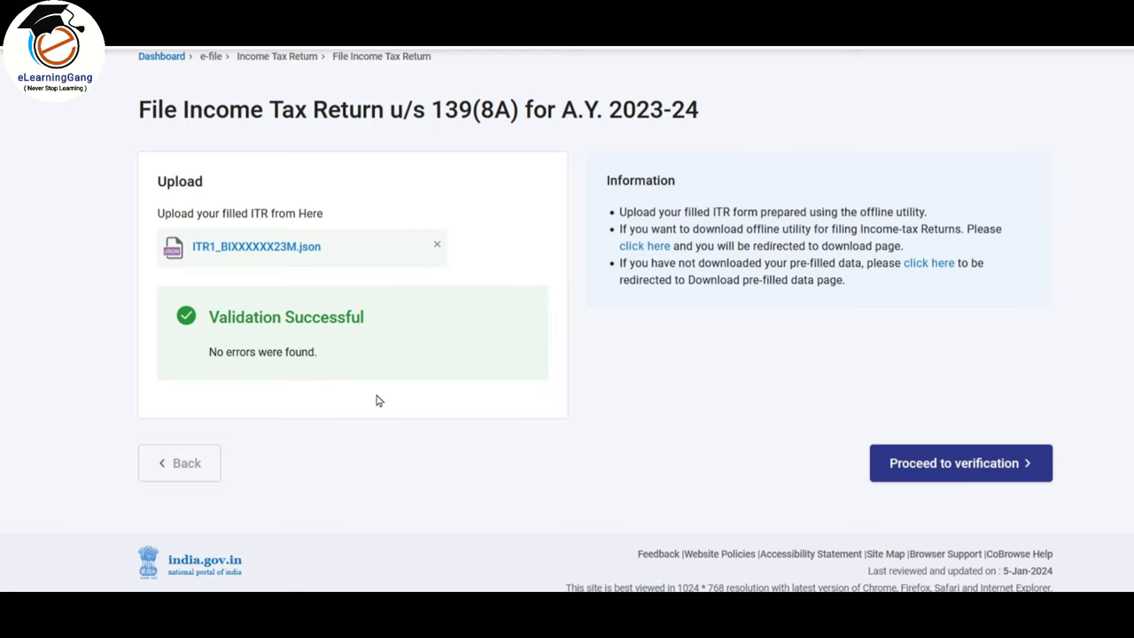
{"action": "left_click", "coordinate": [977, 470]}
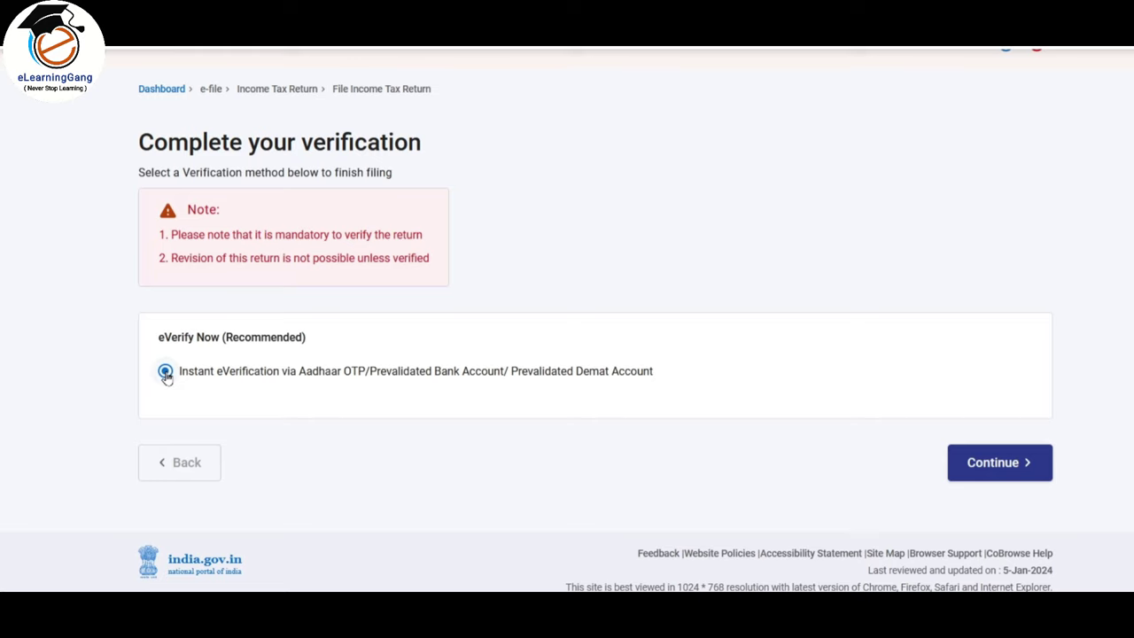
Choose instant e-verification by OTP on the Aadhaar-registered mobile number
{"action": "left_click", "coordinate": [996, 467]}
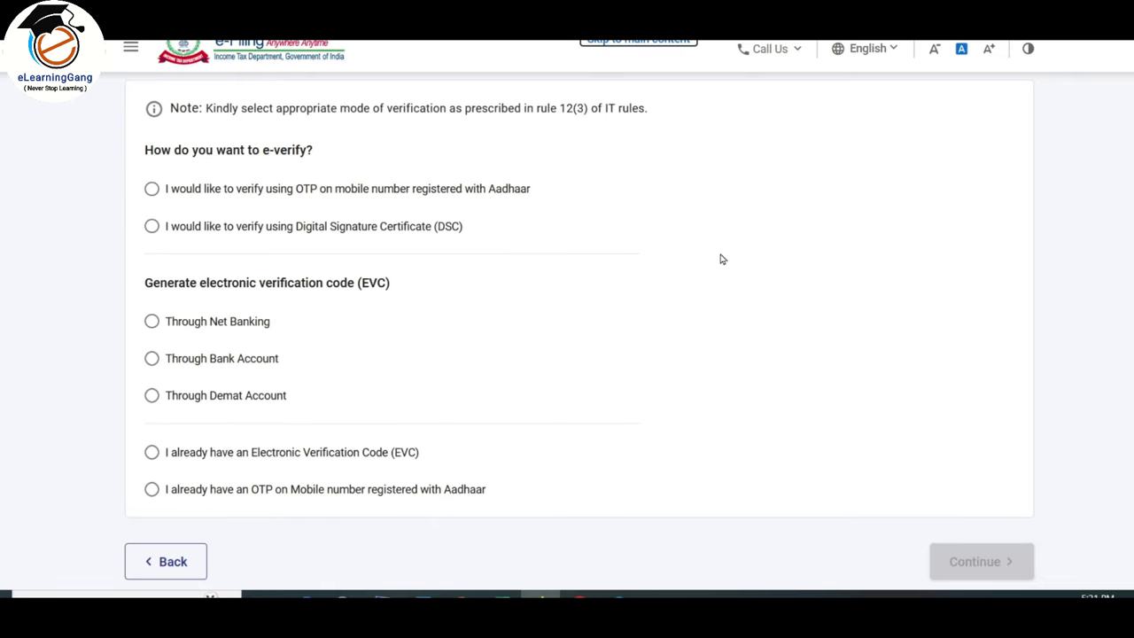
{"action": "left_click", "coordinate": [153, 188]}
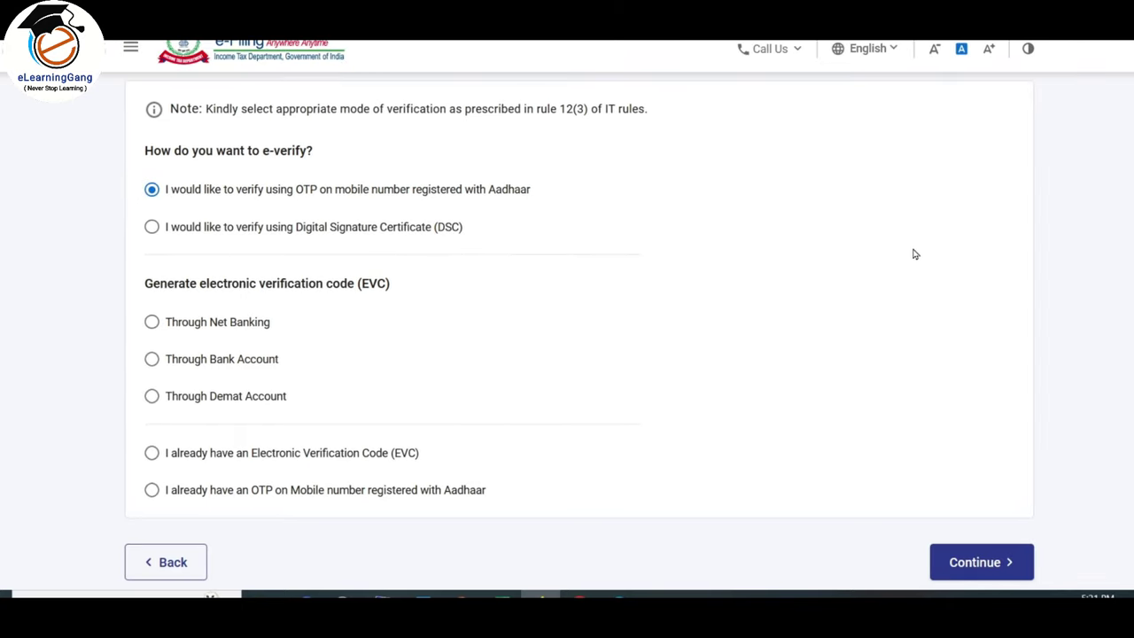
{"action": "left_click", "coordinate": [988, 566]}
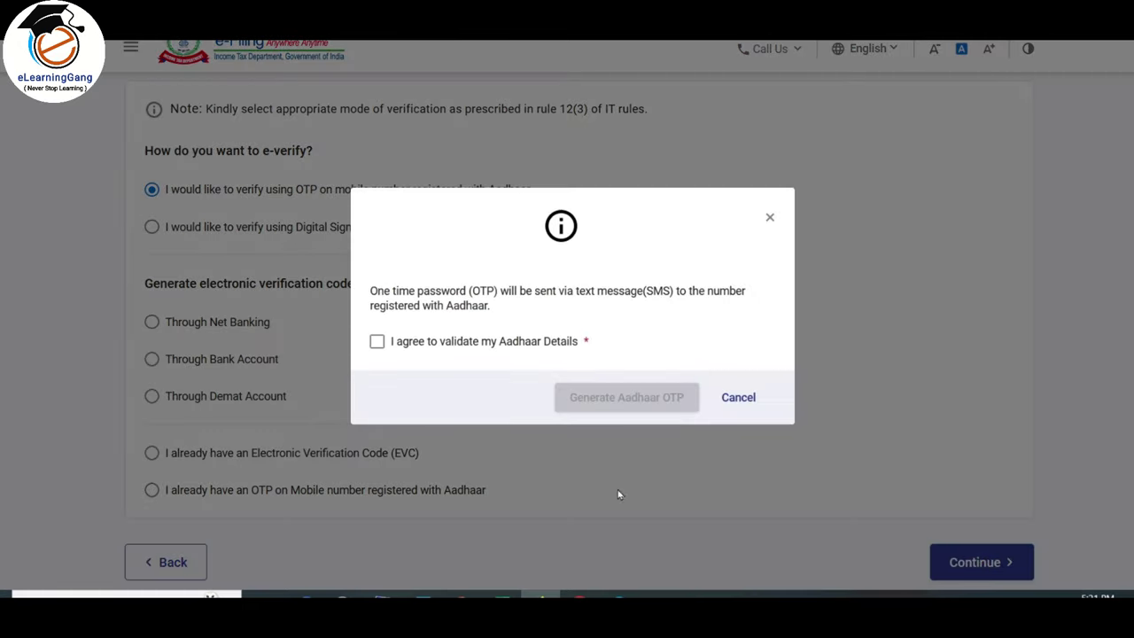
Consent to Aadhaar validation, generate the Aadhaar OTP, then enter and validate the received code
{"action": "left_click", "coordinate": [409, 345]}
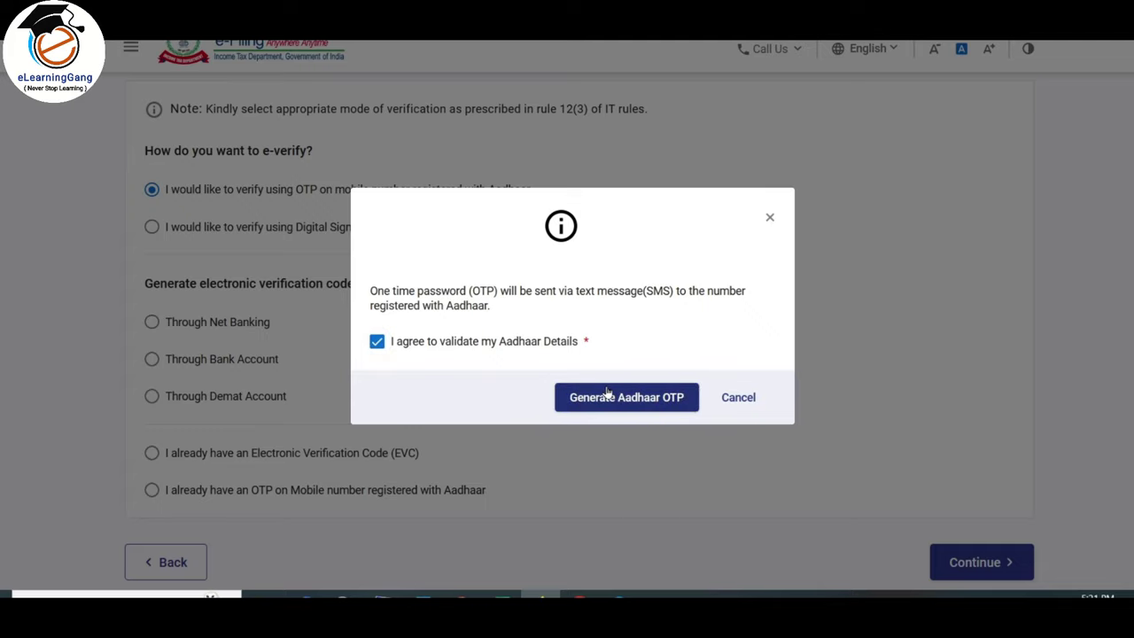
{"action": "left_click", "coordinate": [634, 401]}
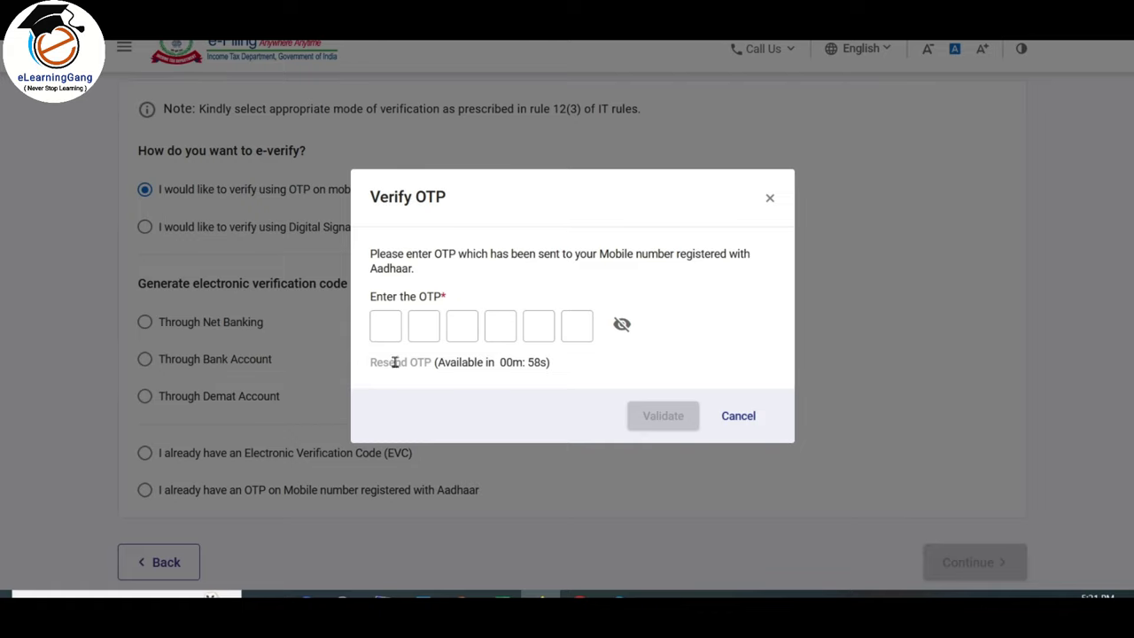
{"action": "left_click", "coordinate": [386, 326]}
{"action": "type", "text": "1"}
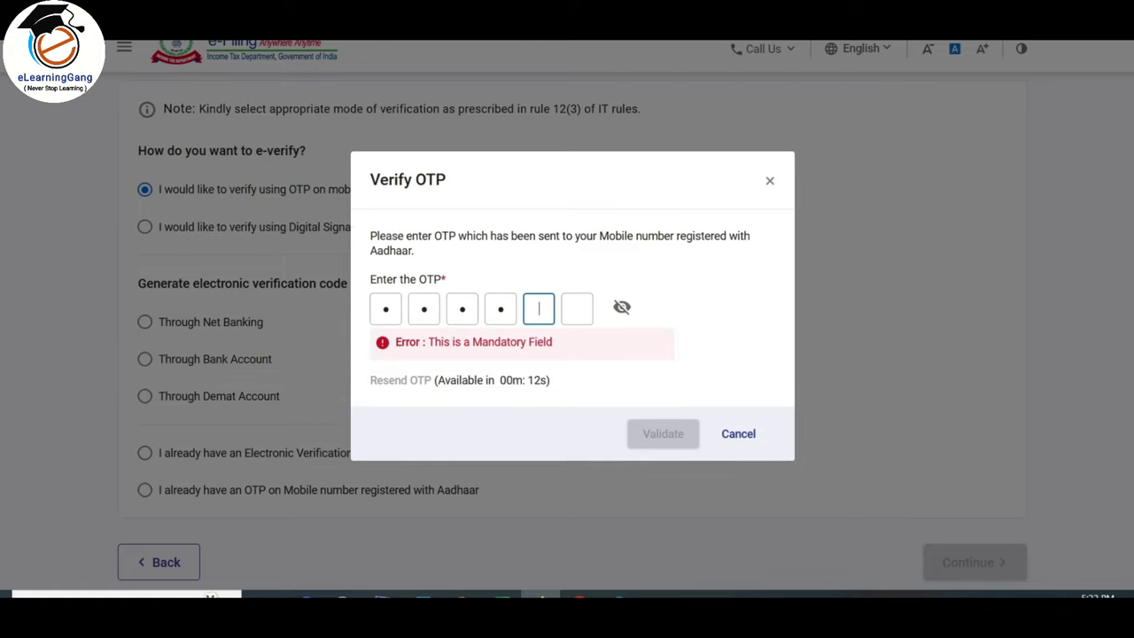
{"action": "type", "text": "11"}
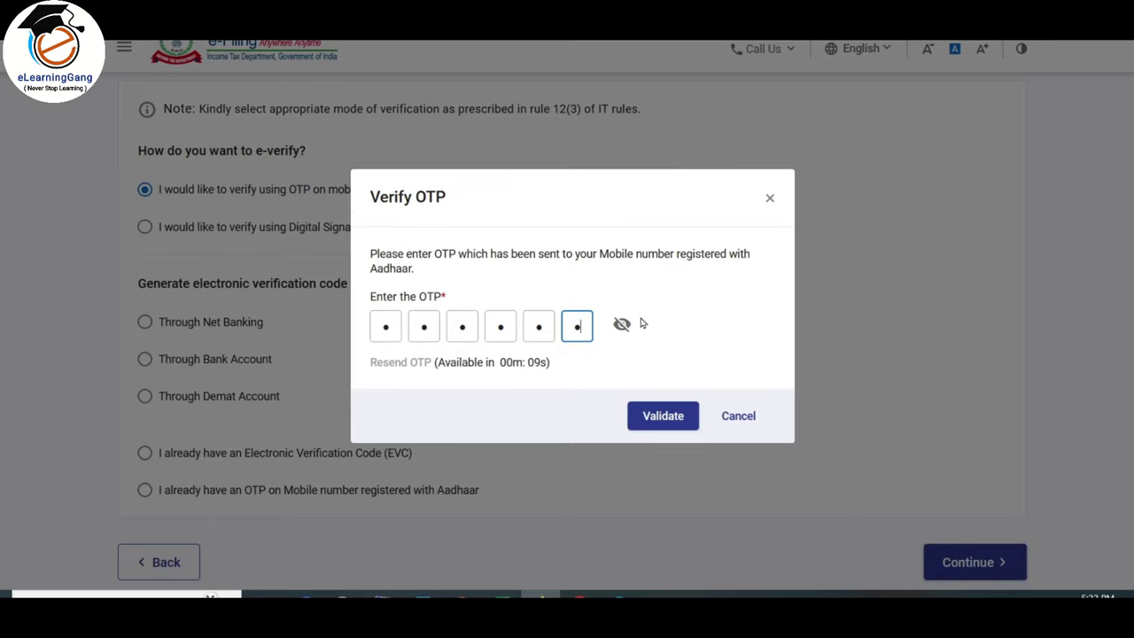
{"action": "key", "text": "Tab"}
{"action": "left_click", "coordinate": [666, 417]}
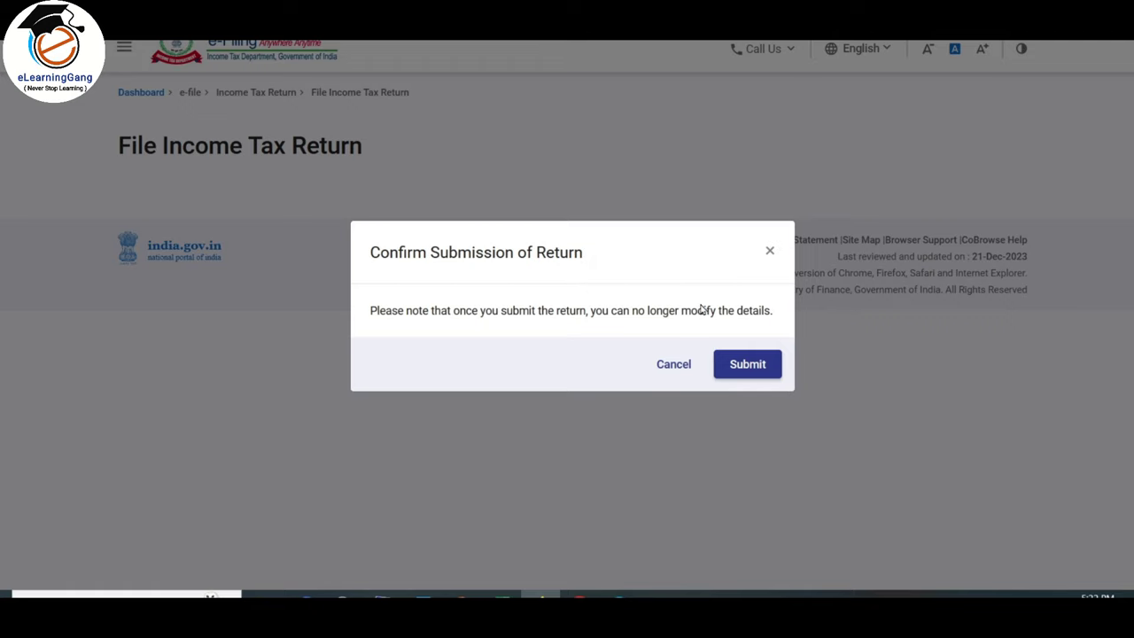
Confirm submission of the updated return in the Confirm Submission of Return dialog
{"action": "left_click", "coordinate": [758, 367]}
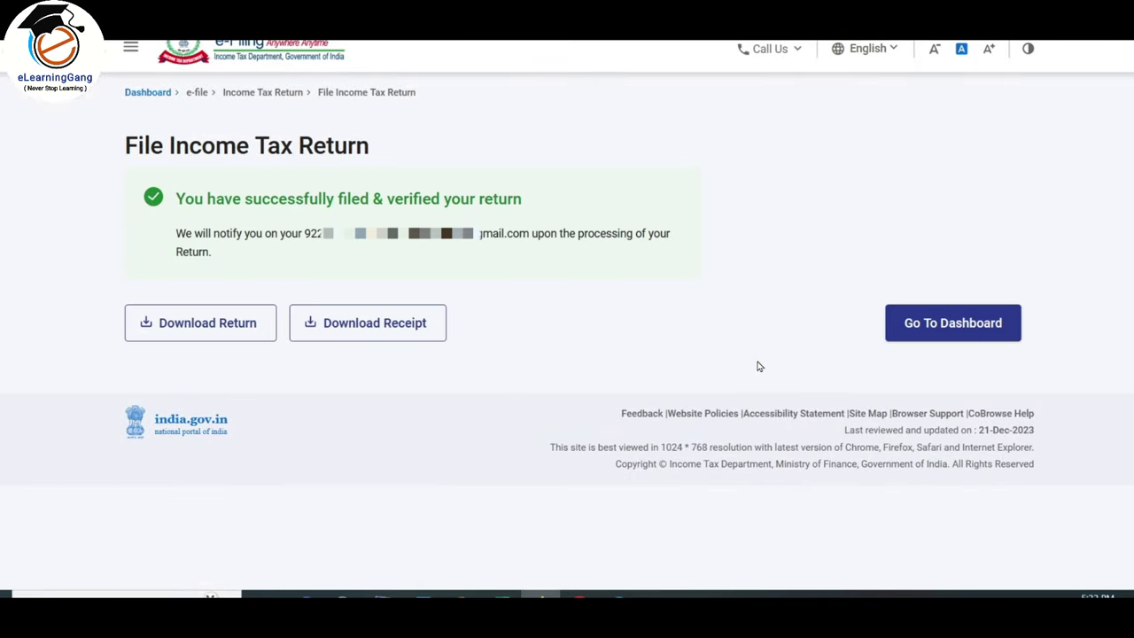